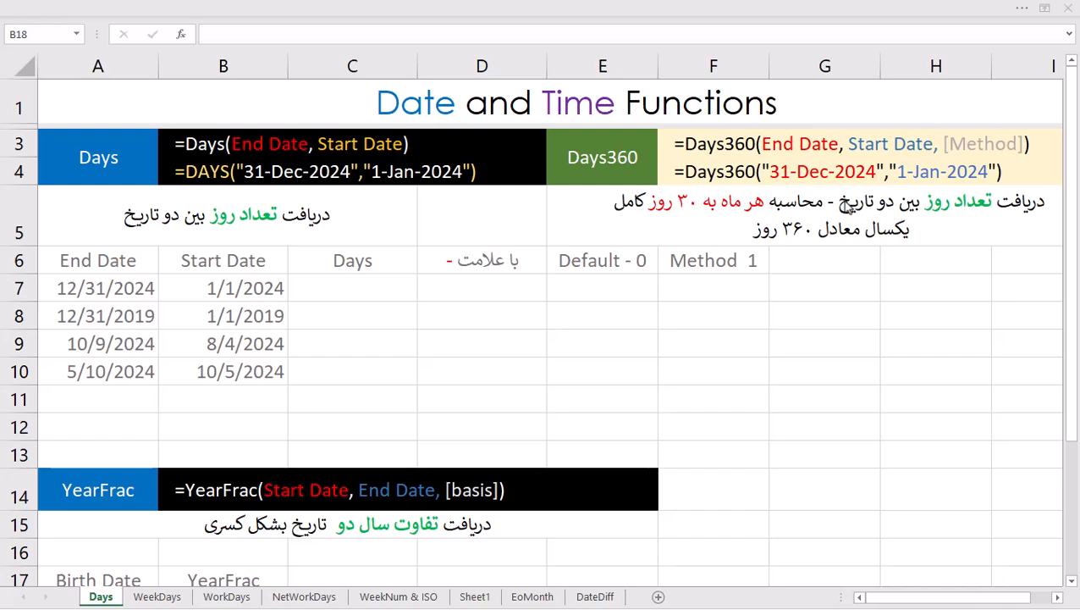
# Calculate the days between the end and start dates in C7 with =DAYS(A7,B7) and fill the formula down to C10
pyautogui.click(393, 291)
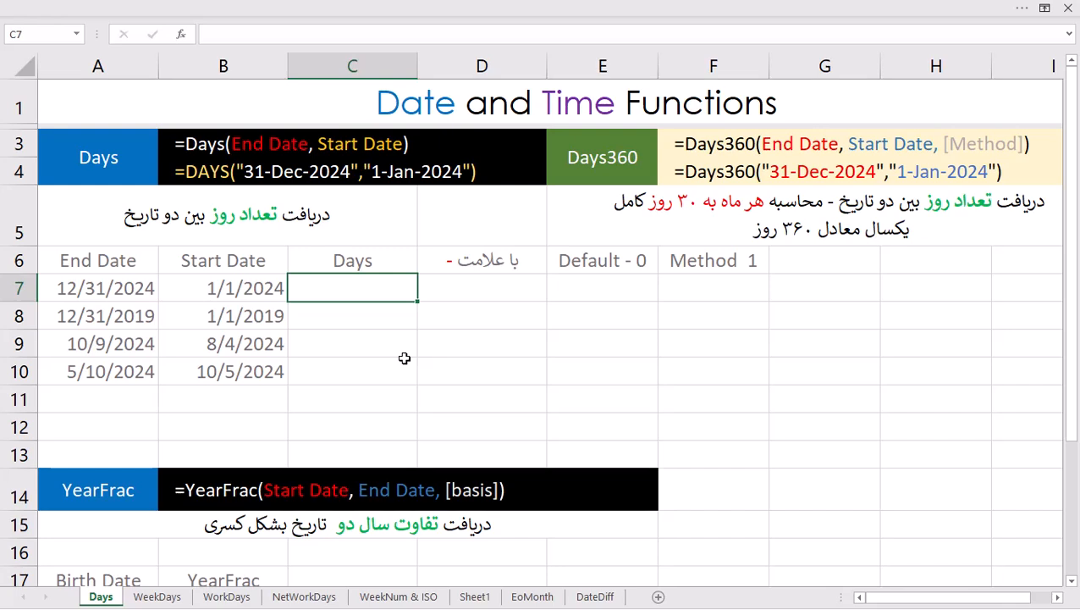
pyautogui.write('=das')
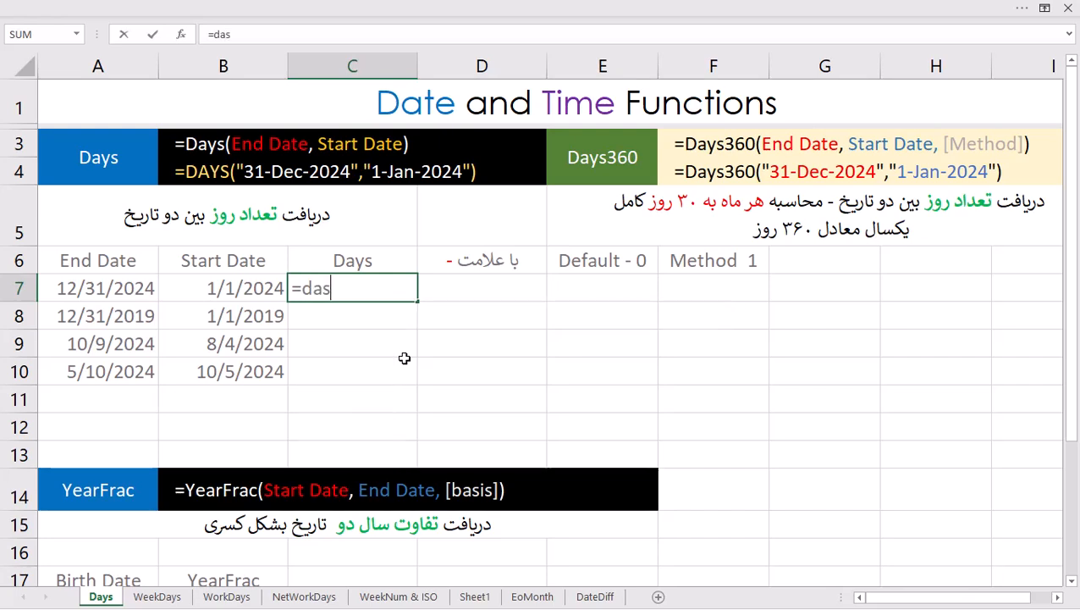
pyautogui.press('BackSpace')
pyautogui.write('y')
pyautogui.press('Tab')
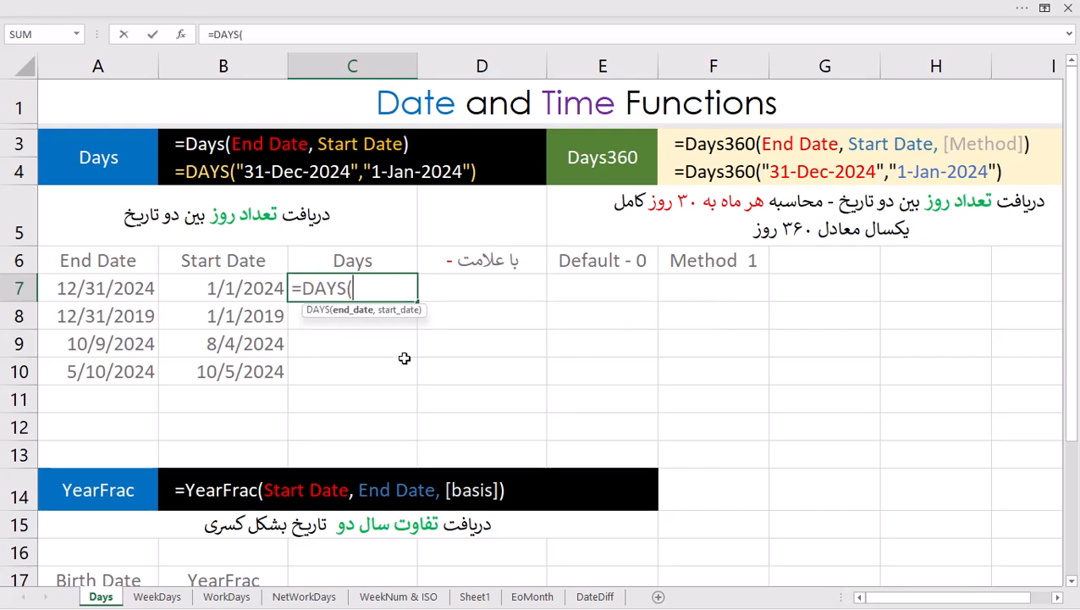
pyautogui.click(136, 293)
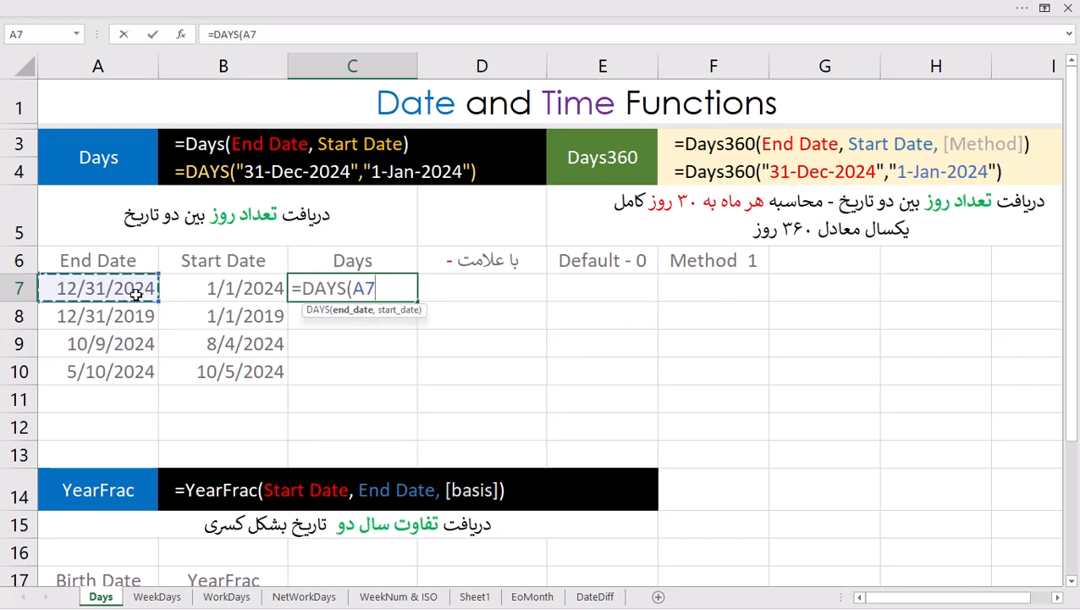
pyautogui.write(',')
pyautogui.click(212, 290)
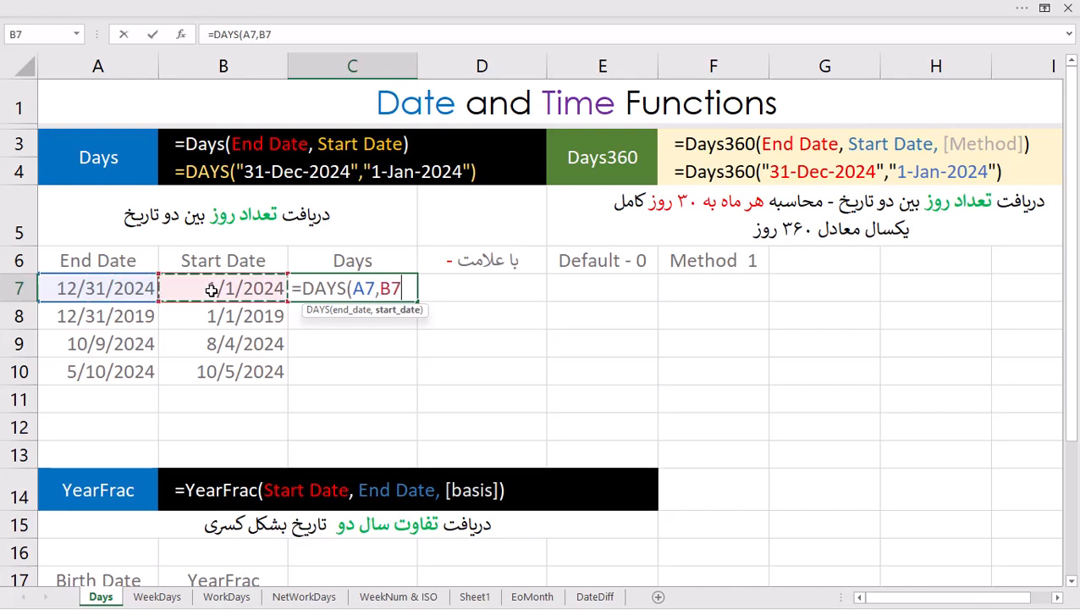
pyautogui.press('Return')
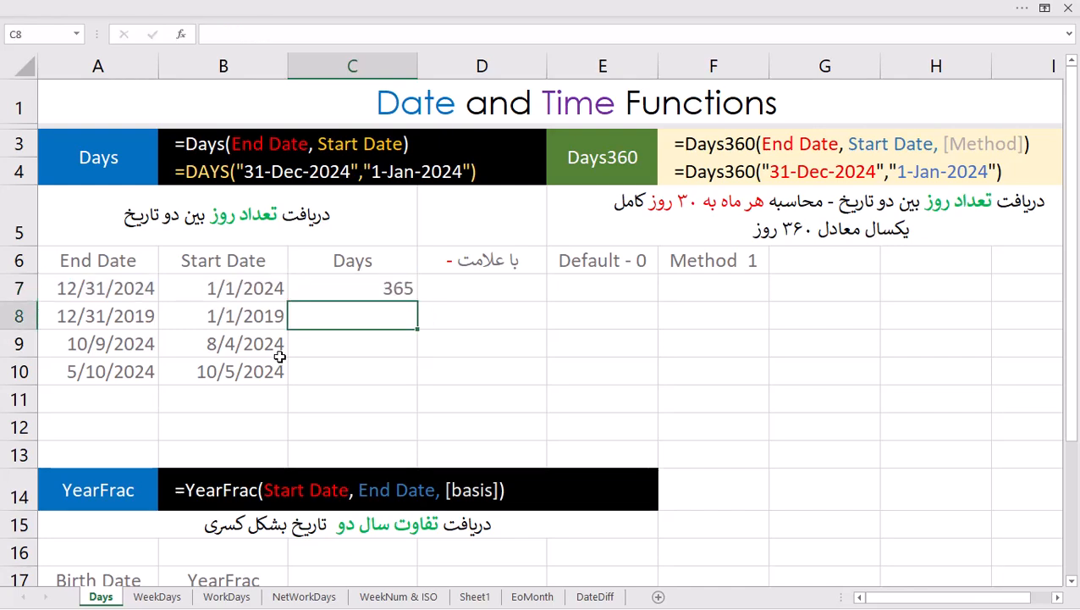
pyautogui.click(374, 293)
pyautogui.moveTo(415, 303); pyautogui.dragTo(414, 383)
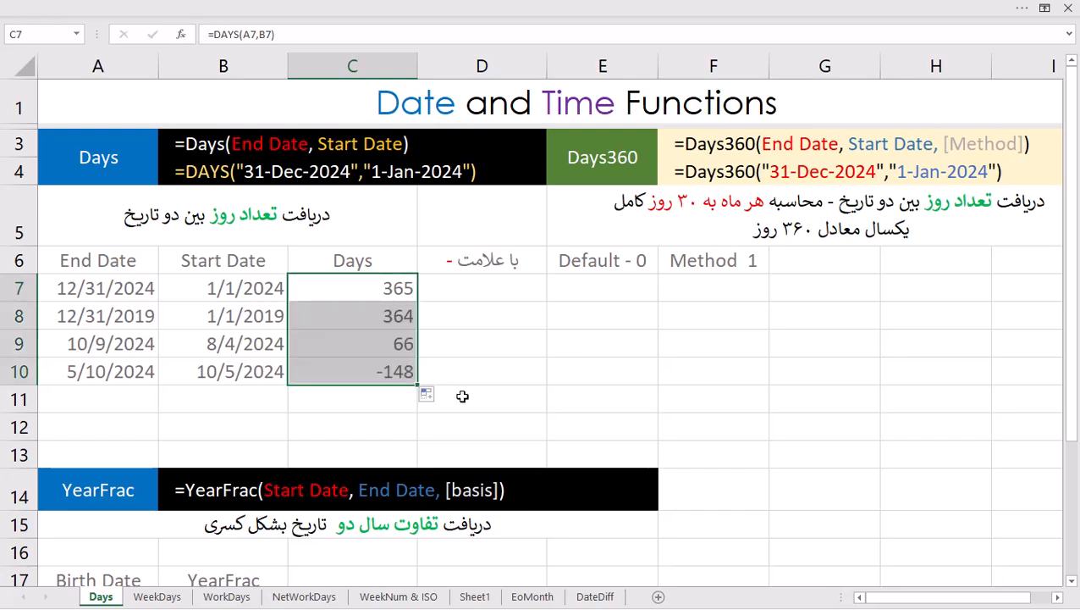
# Compute the same date difference by subtraction in D7 with =A7-B7 and fill the formula down to D10
pyautogui.click(469, 295)
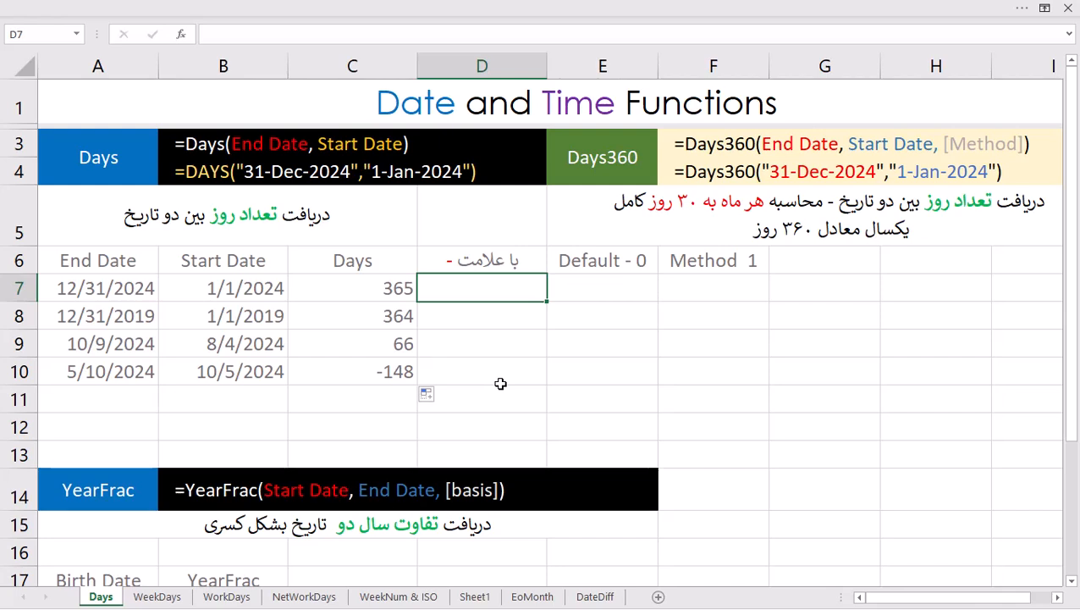
pyautogui.write('=')
pyautogui.click(149, 293)
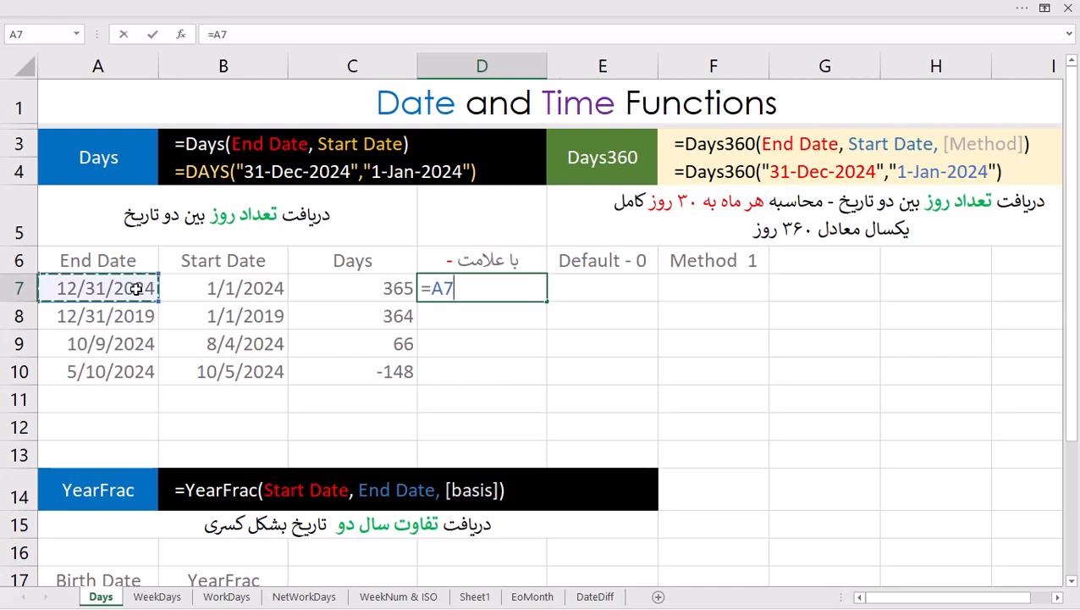
pyautogui.write('-')
pyautogui.click(222, 294)
pyautogui.press('Return')
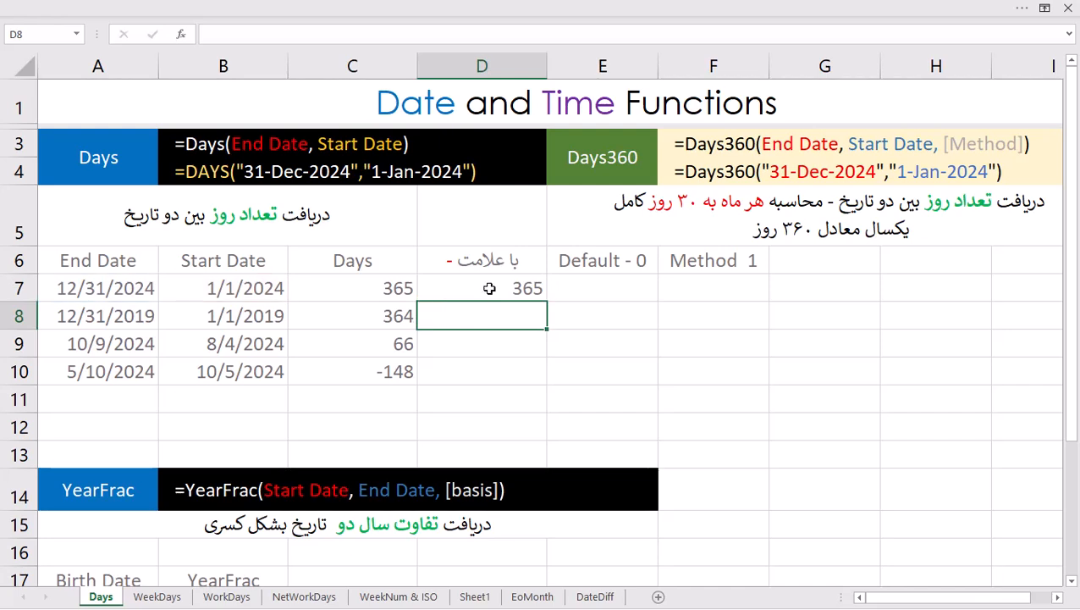
pyautogui.click(488, 289)
pyautogui.moveTo(552, 306); pyautogui.dragTo(551, 377)
# Show the dates in A7:B10 as serial numbers using the General format, and undo that format change
pyautogui.moveTo(121, 286); pyautogui.dragTo(221, 369)
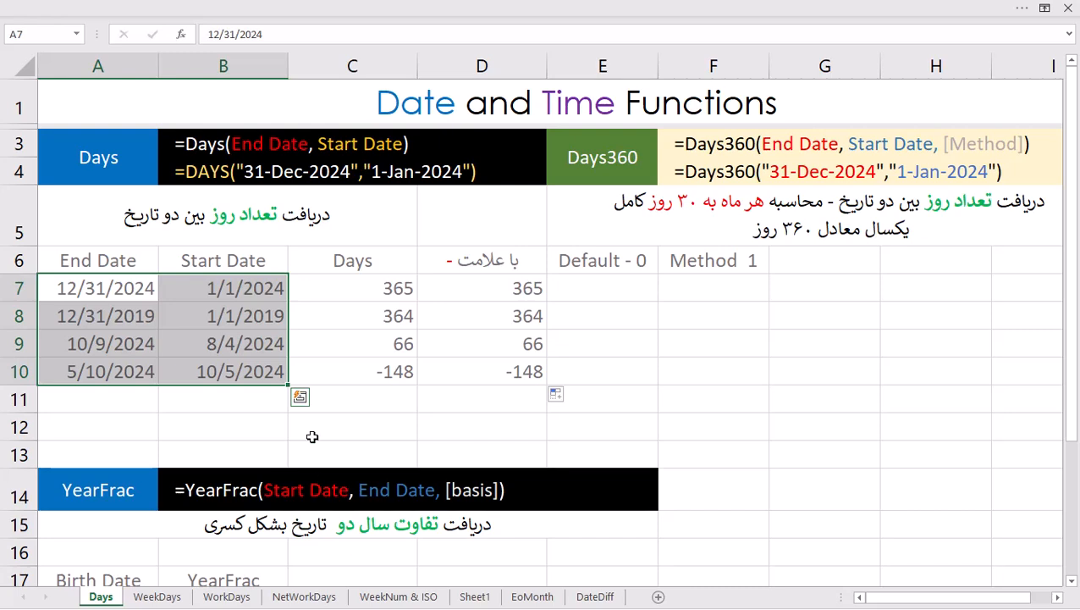
pyautogui.hotkey('ctrl', 'shift', '`')
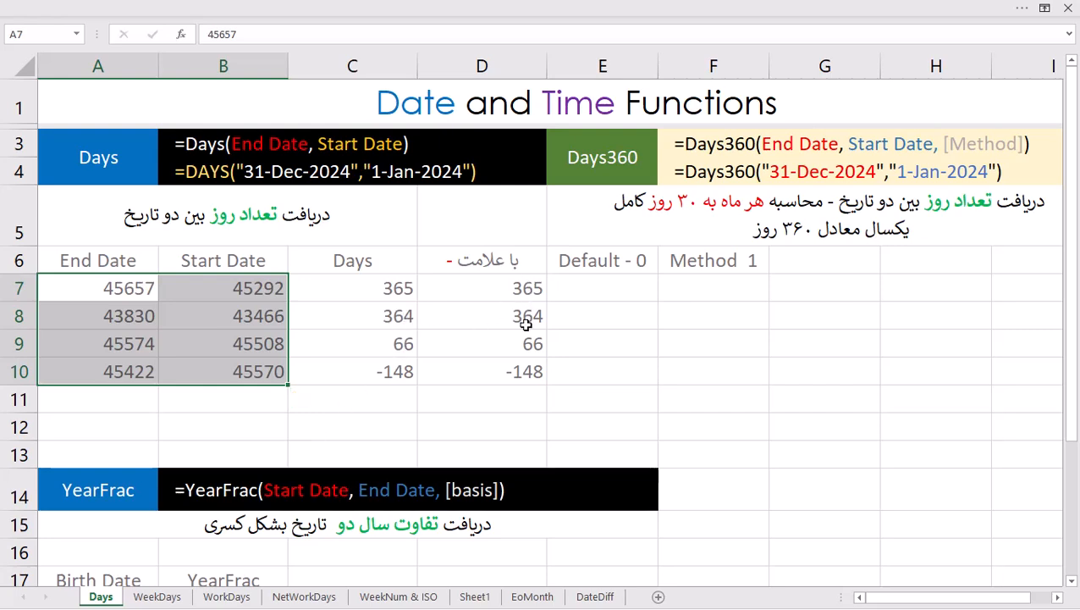
pyautogui.hotkey('ctrl', 'z')
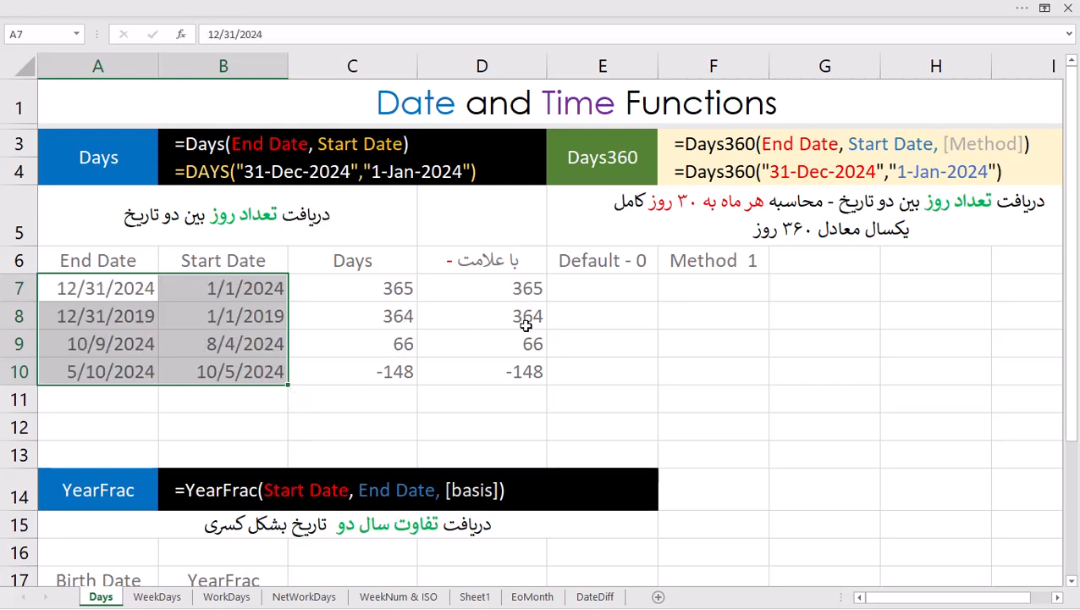
# Calculate the 360-day-year difference with the default method in E7 using =DAYS360(B7,A7) and fill it down to E10
pyautogui.click(608, 291)
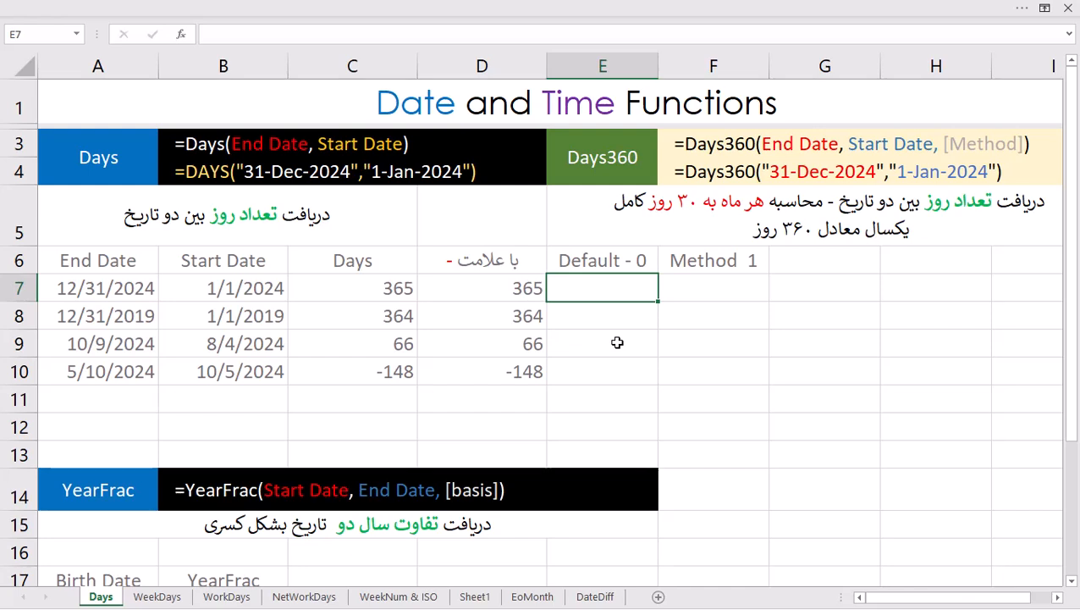
pyautogui.write('=days')
pyautogui.press('Down')
pyautogui.press('Tab')
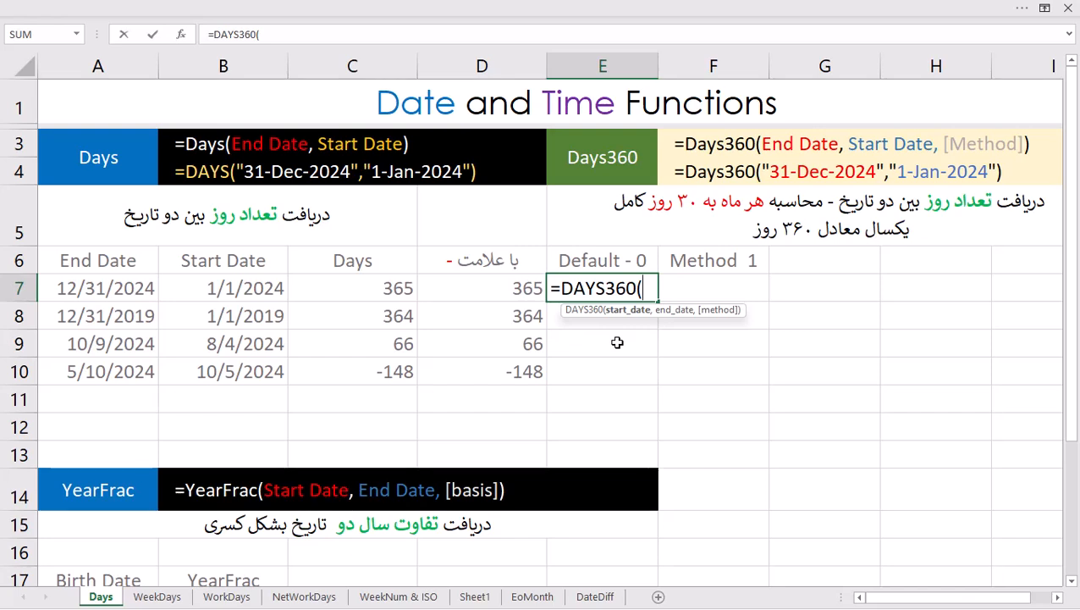
pyautogui.click(210, 290)
pyautogui.write(',')
pyautogui.click(118, 288)
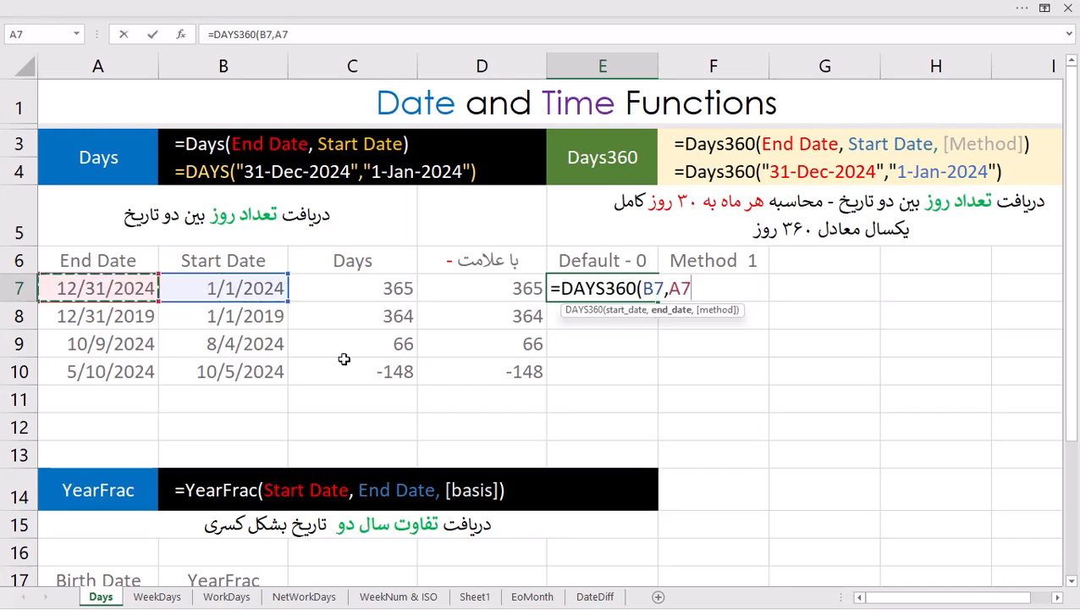
pyautogui.press('Return')
pyautogui.click(613, 293)
pyautogui.moveTo(658, 302); pyautogui.dragTo(658, 384)
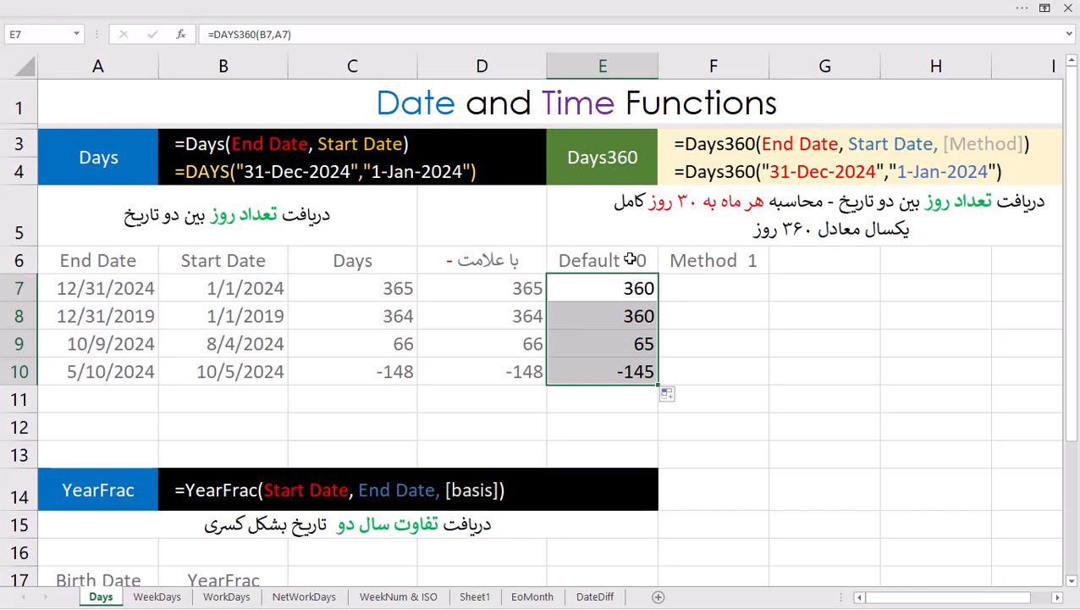
# Calculate the 360-day difference with the European method in F7 using =DAYS360(B7,A7,TRUE) and fill it down to F10
pyautogui.click(710, 288)
pyautogui.write('=days')
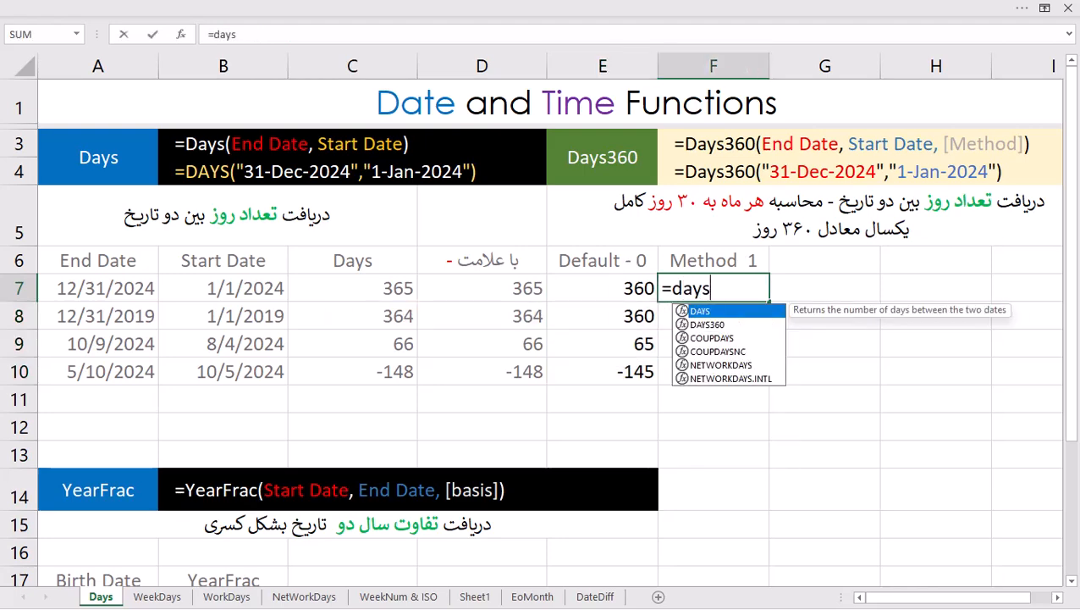
pyautogui.press('Down')
pyautogui.press('Tab')
pyautogui.click(226, 287)
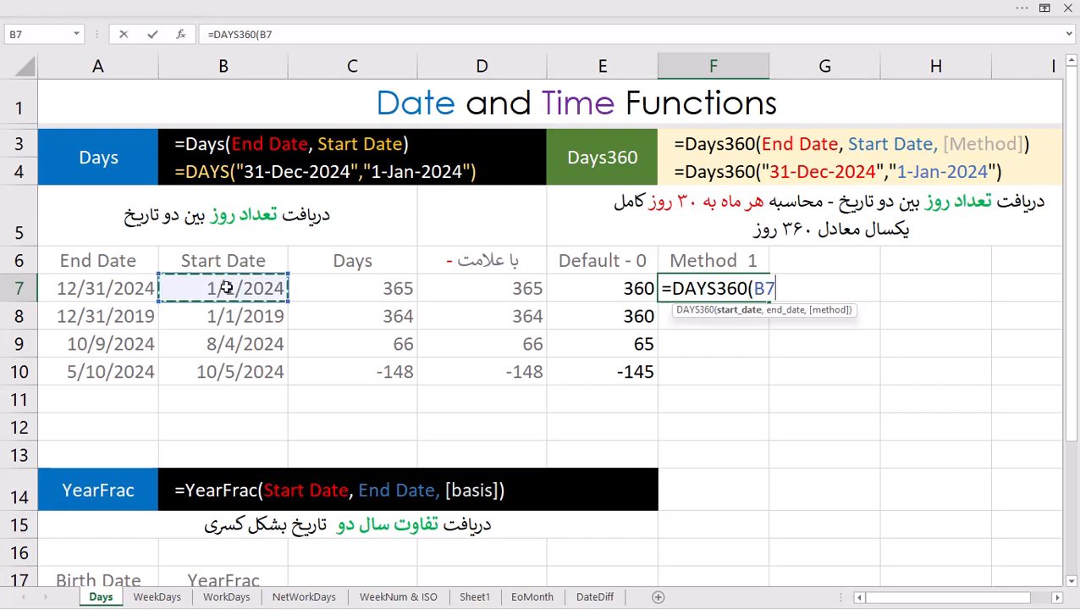
pyautogui.write(',')
pyautogui.click(127, 288)
pyautogui.write(',')
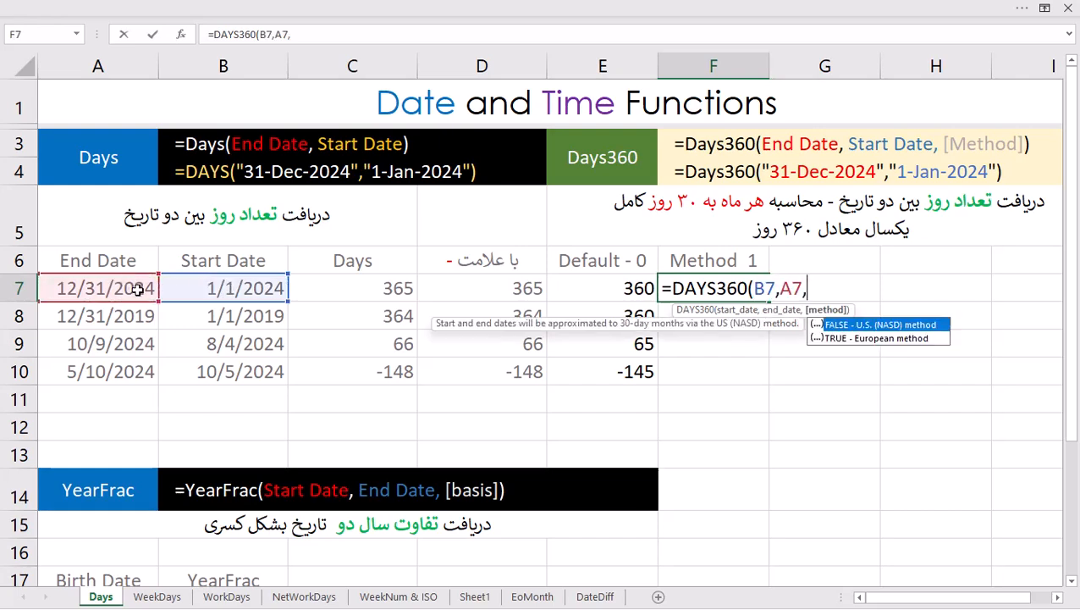
pyautogui.doubleClick(838, 339)
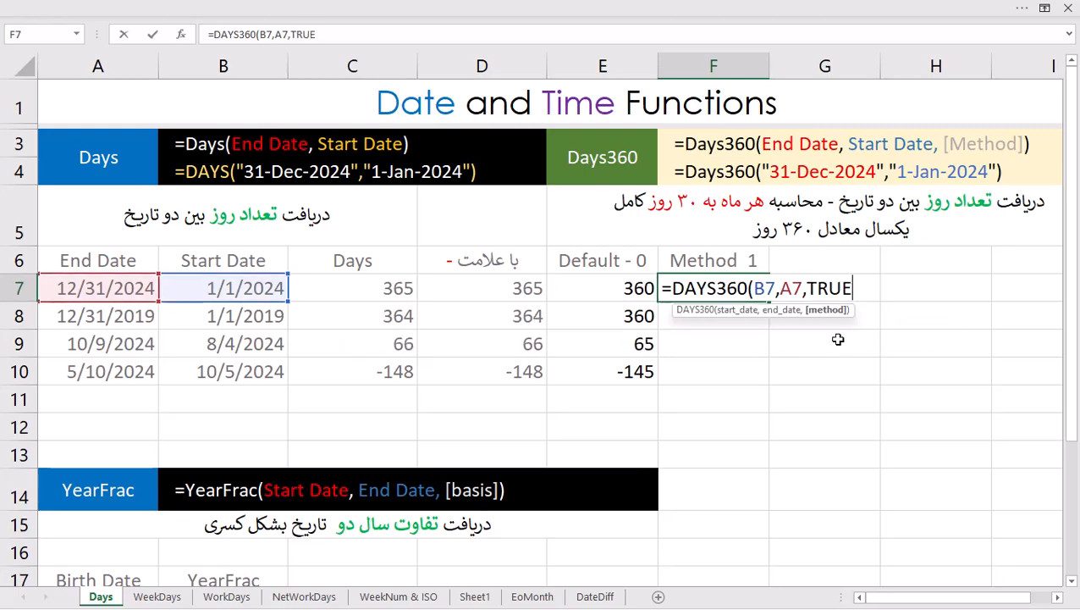
pyautogui.press('Return')
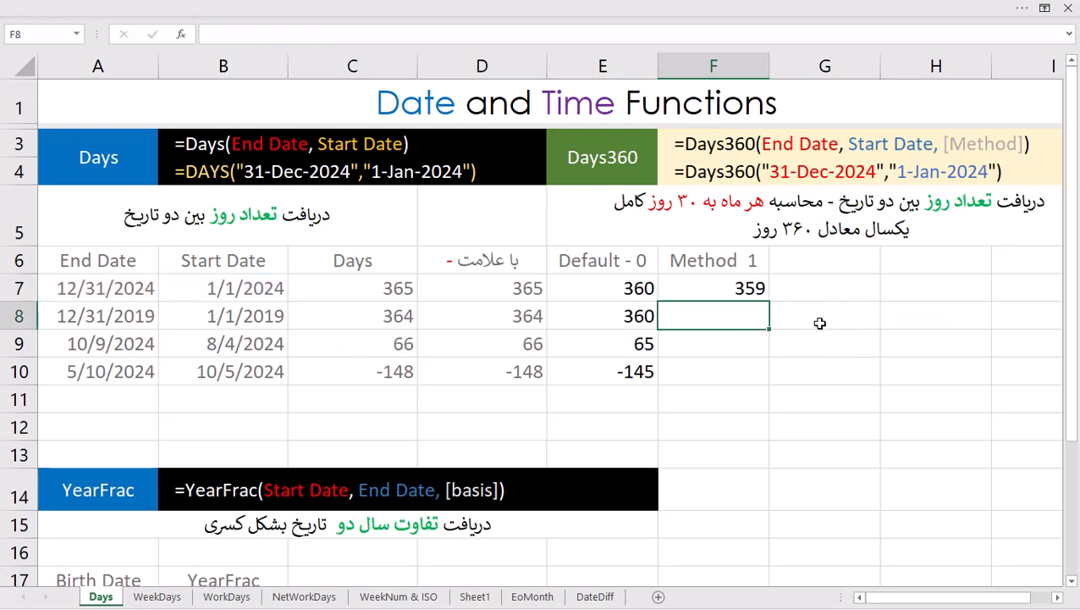
pyautogui.click(762, 292)
pyautogui.moveTo(764, 302); pyautogui.dragTo(767, 382)
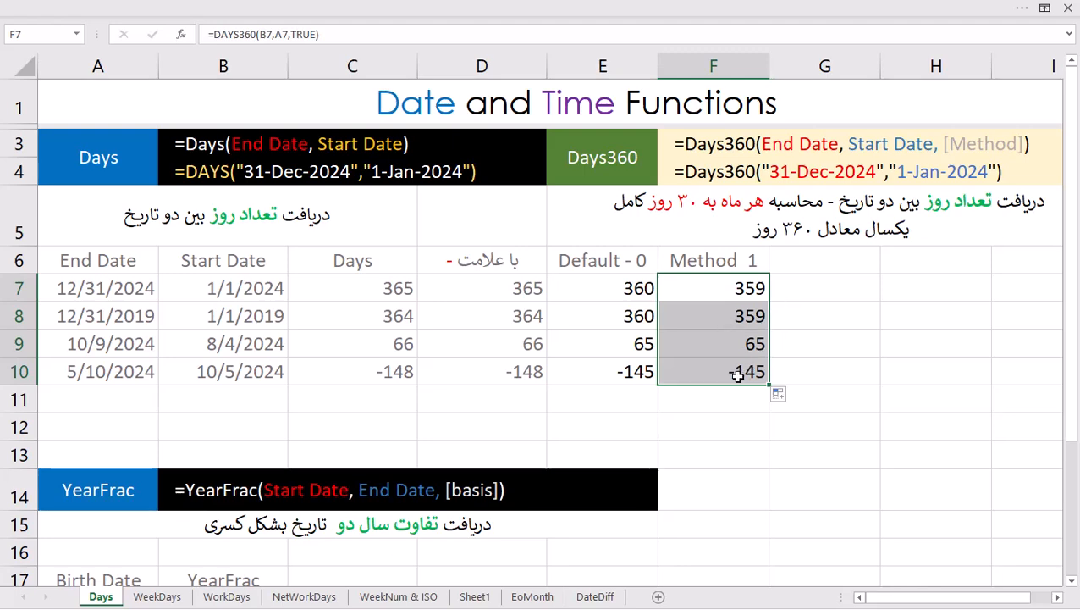
# Calculate the fractional years from each birth date to today in B18 with =YEARFRAC(A18,TODAY()) and fill it down to B21
pyautogui.scroll(-2, 616, 384)
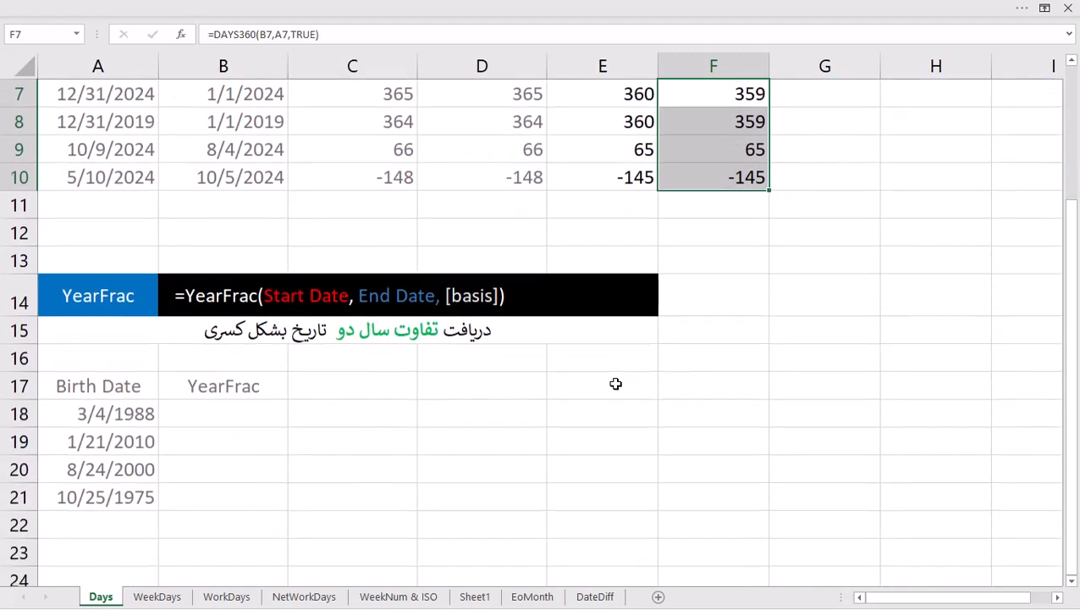
pyautogui.moveTo(84, 414); pyautogui.dragTo(79, 496)
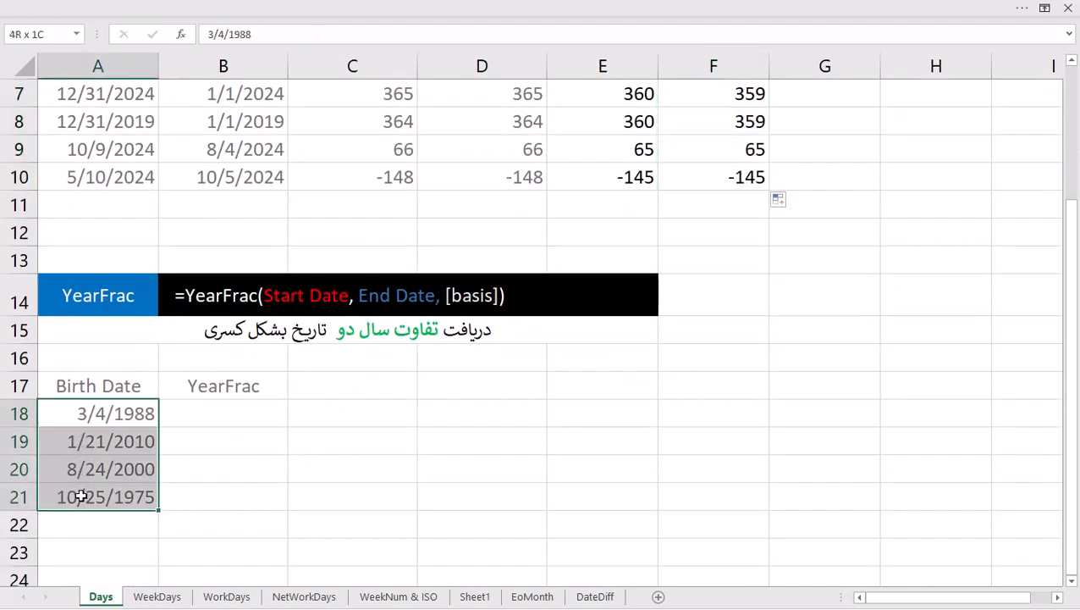
pyautogui.moveTo(219, 421); pyautogui.dragTo(222, 495)
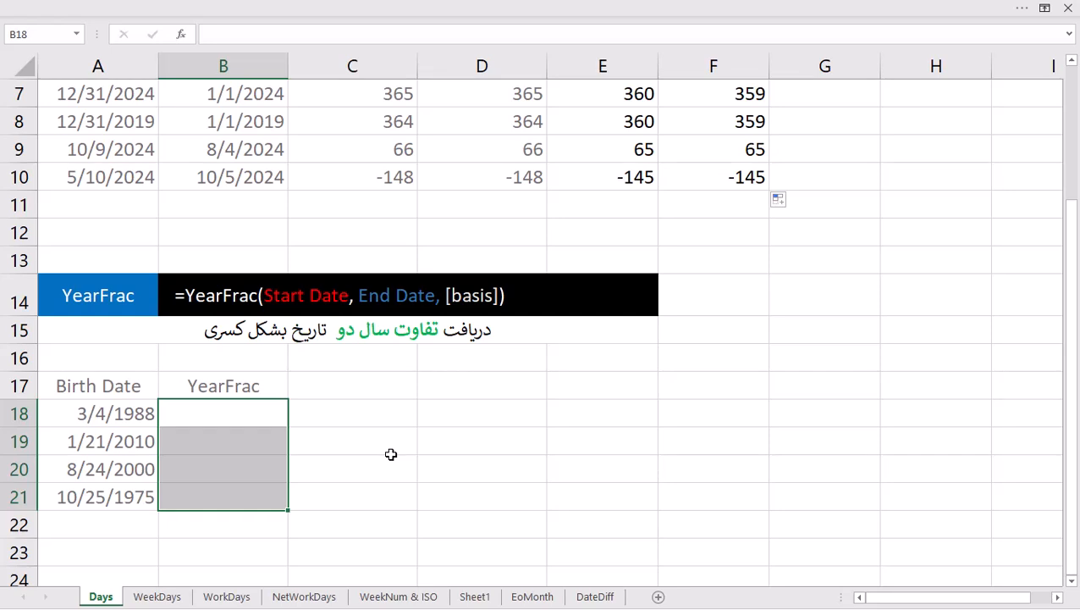
pyautogui.write('y')
pyautogui.press('BackSpace')
pyautogui.write('=yearf')
pyautogui.press('Tab')
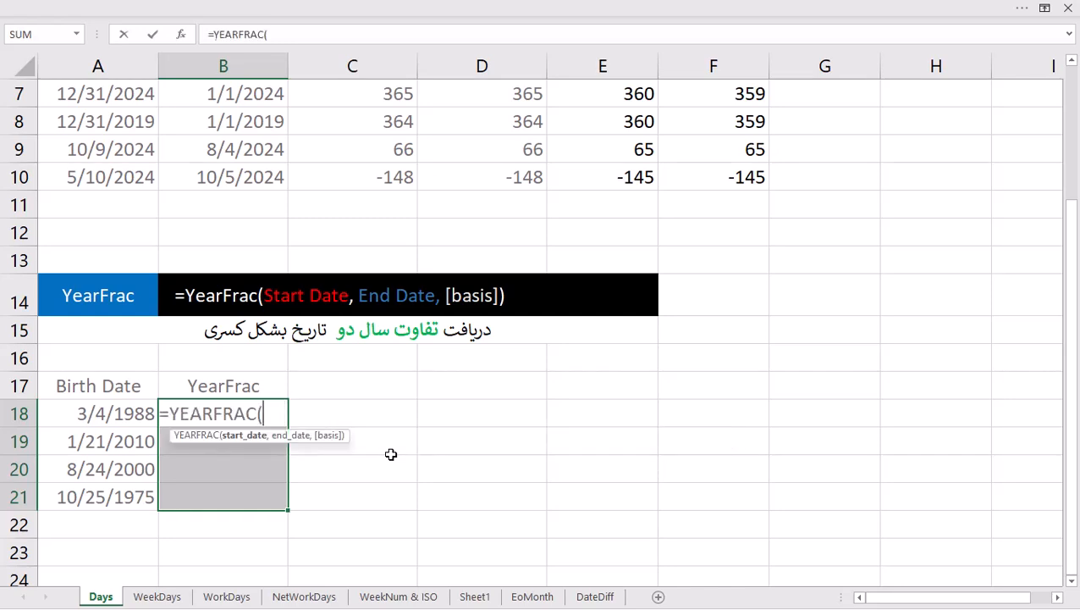
pyautogui.click(86, 413)
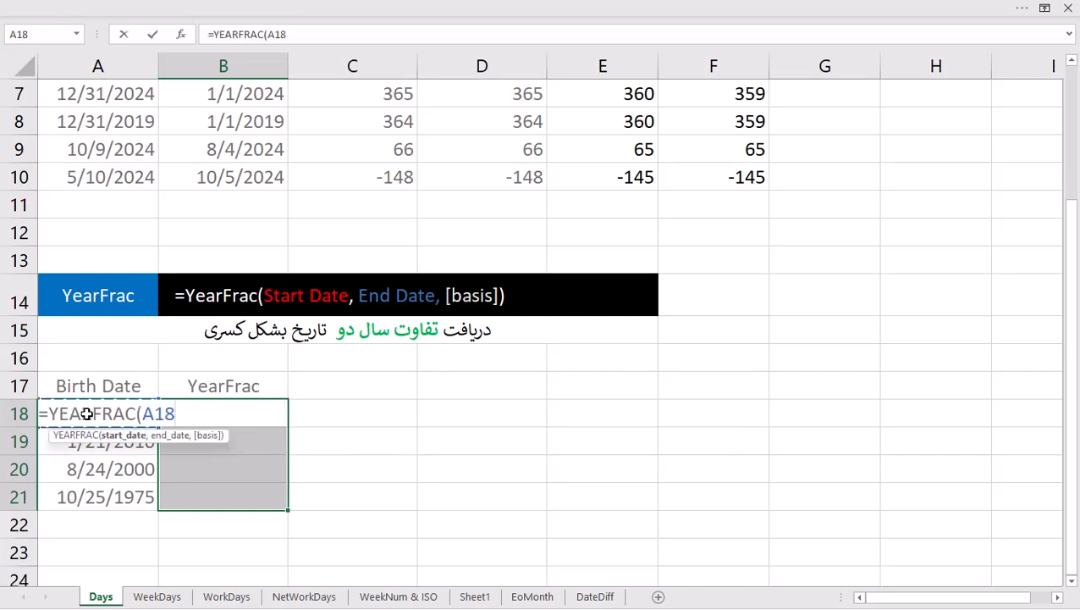
pyautogui.write(',')
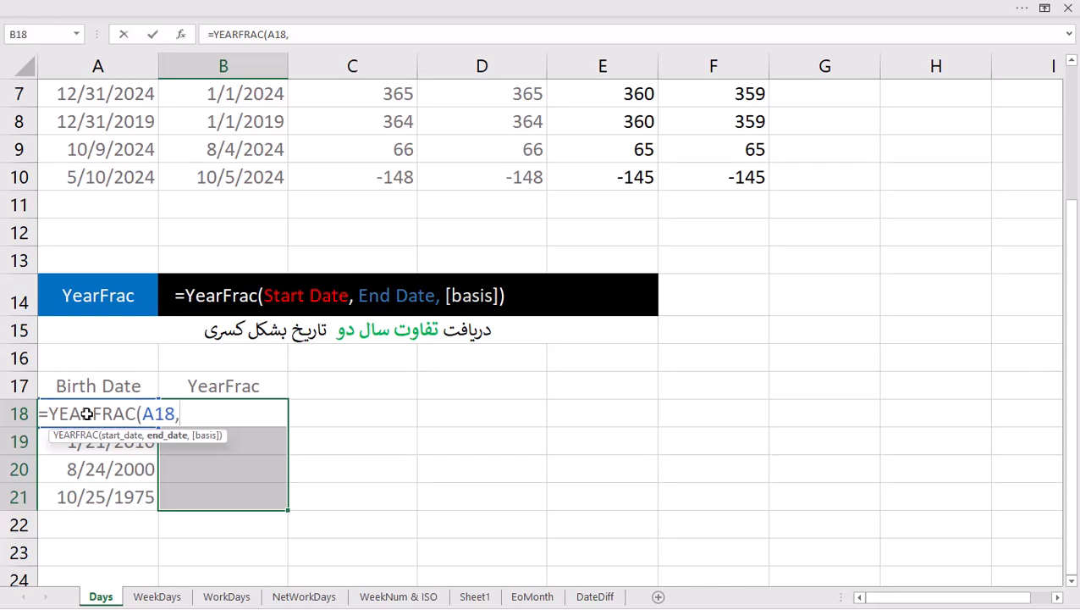
pyautogui.write('tod')
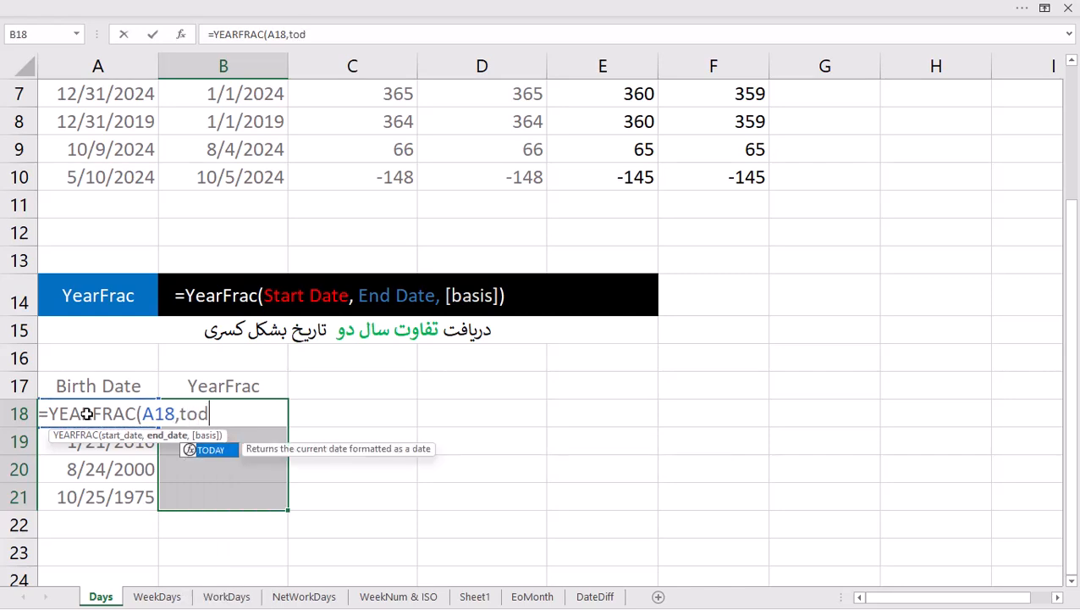
pyautogui.write('ay()')
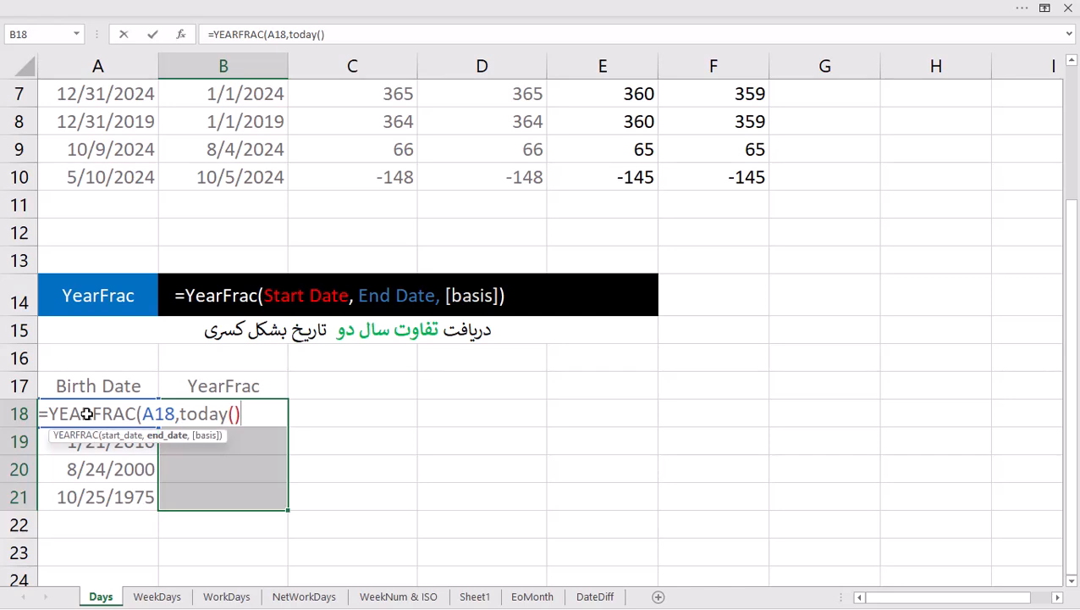
pyautogui.press('Return')
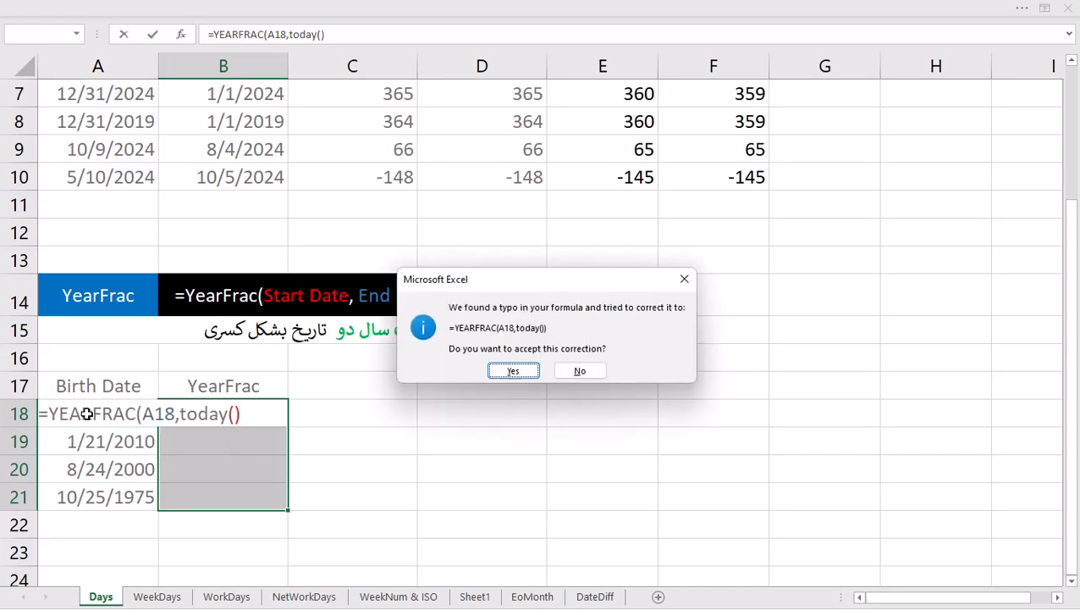
pyautogui.press('Return')
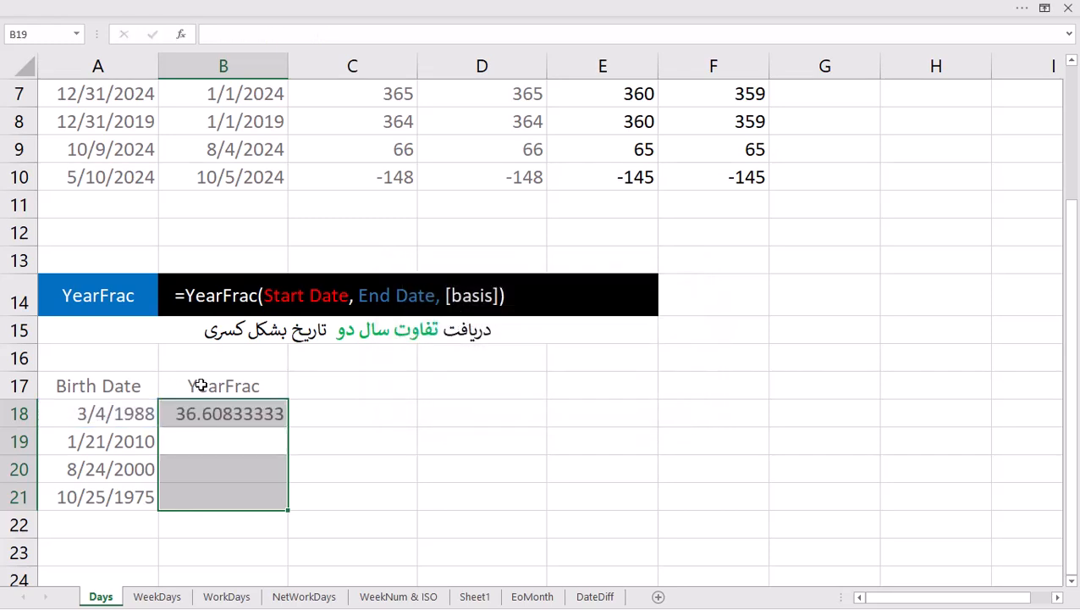
pyautogui.click(242, 413)
pyautogui.moveTo(289, 427); pyautogui.dragTo(305, 501)
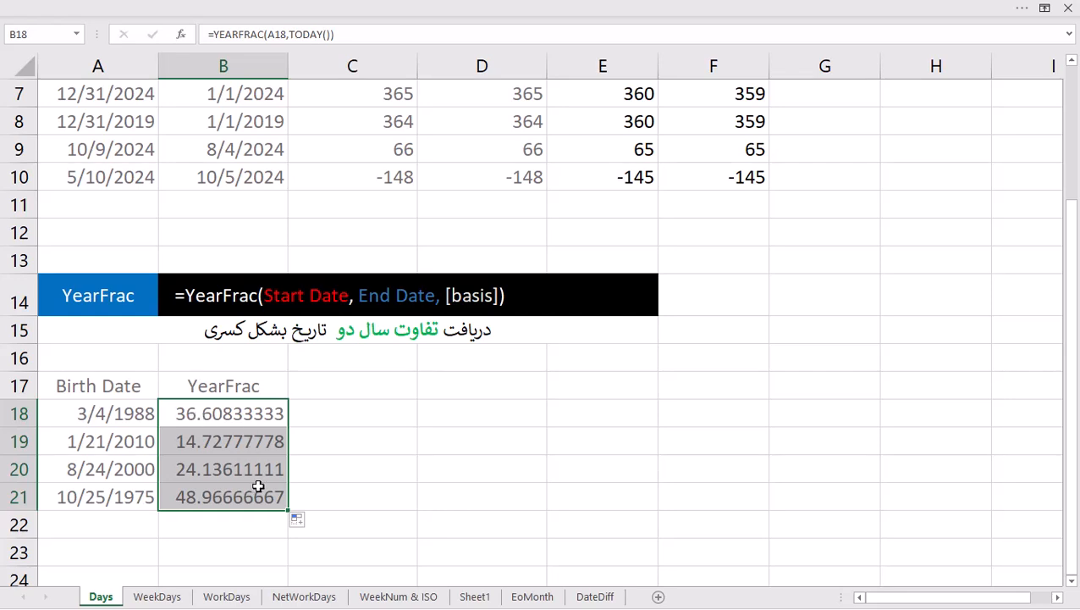
# Wrap the YEARFRAC formulas in B18:B21 in INT to return whole years, using =INT(YEARFRAC(A18,TODAY()))
pyautogui.press('F2')
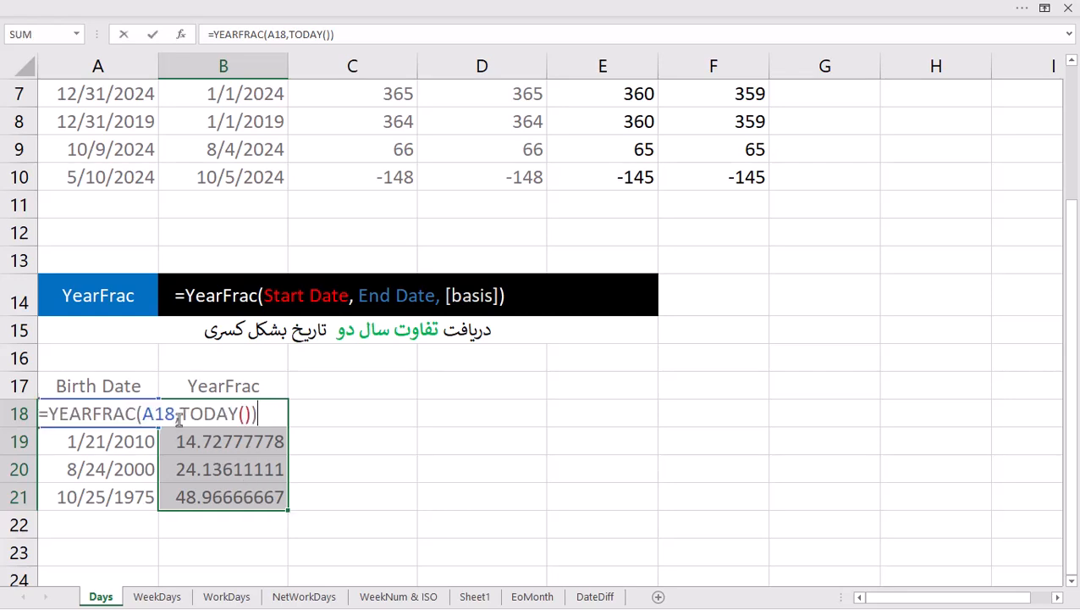
pyautogui.click(46, 413)
pyautogui.write('int(')
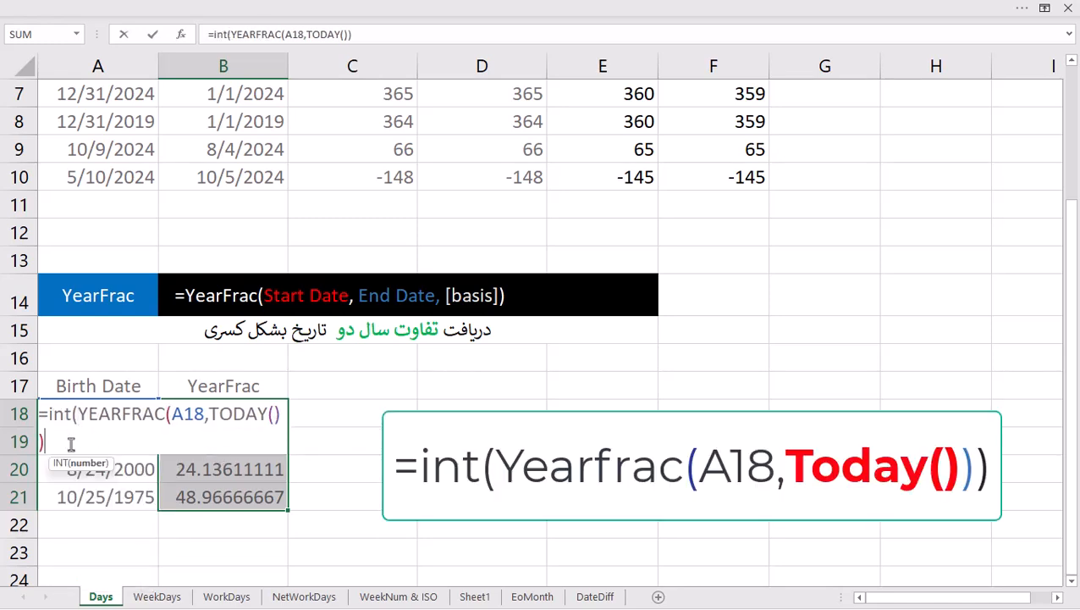
pyautogui.write(')')
pyautogui.hotkey('ctrl', 'Return')
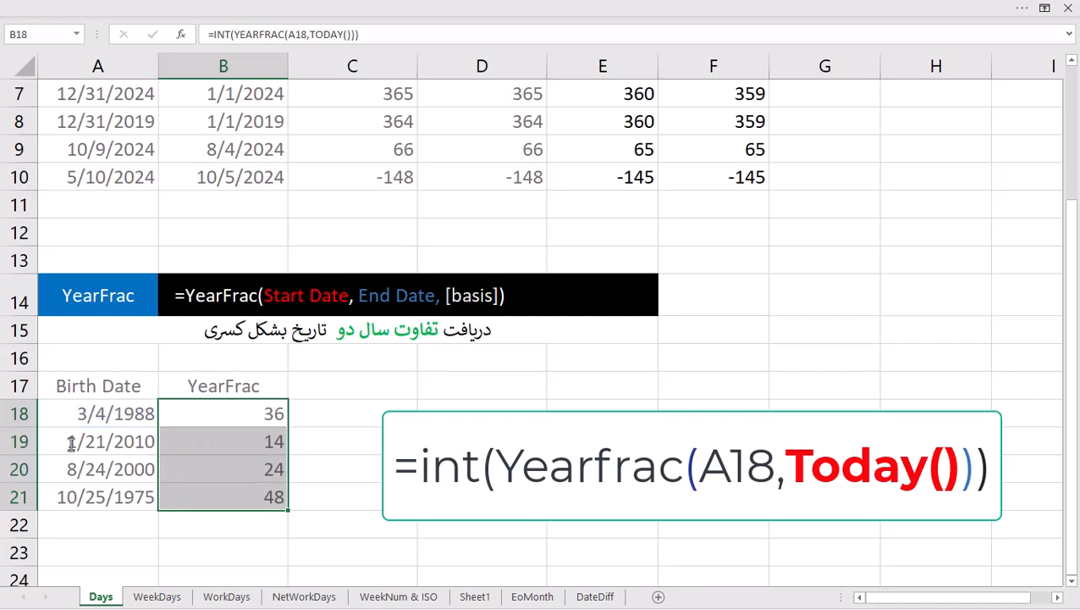
# Review the whole-year ages in B18:B21 and inspect the TODAY() argument in the B18 formula
pyautogui.click(246, 415)
pyautogui.click(245, 440)
pyautogui.click(250, 470)
pyautogui.click(253, 500)
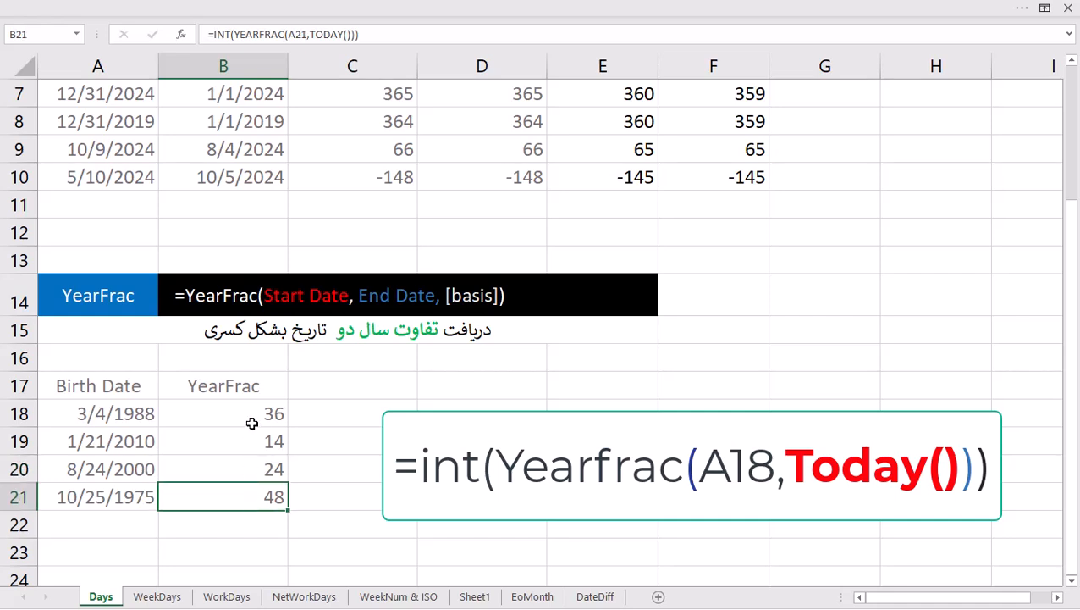
pyautogui.moveTo(271, 419); pyautogui.dragTo(272, 494)
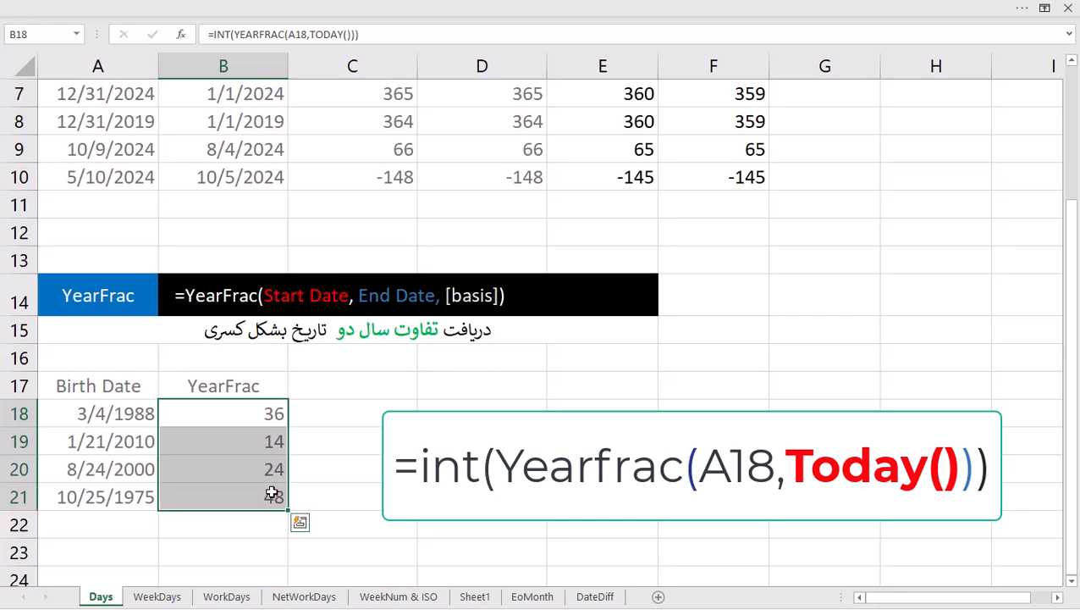
pyautogui.click(254, 425)
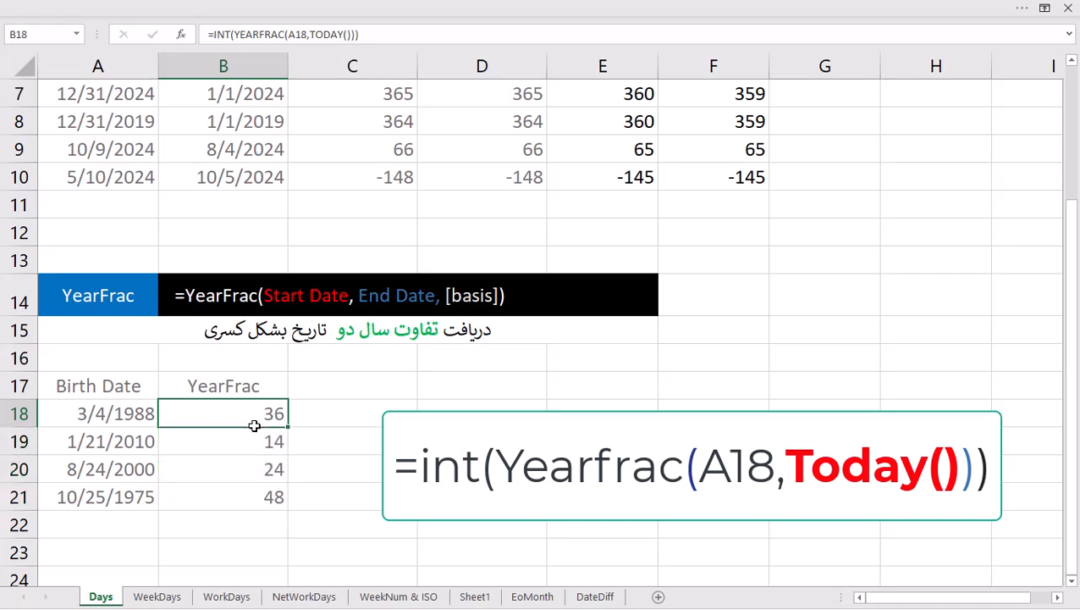
pyautogui.doubleClick(254, 425)
pyautogui.moveTo(226, 413); pyautogui.dragTo(255, 413)
pyautogui.press('Escape')
# On the WeekDays sheet, fill B6:B12 with the default weekday numbers using =WEEKDAY(A6)
pyautogui.click(161, 597)
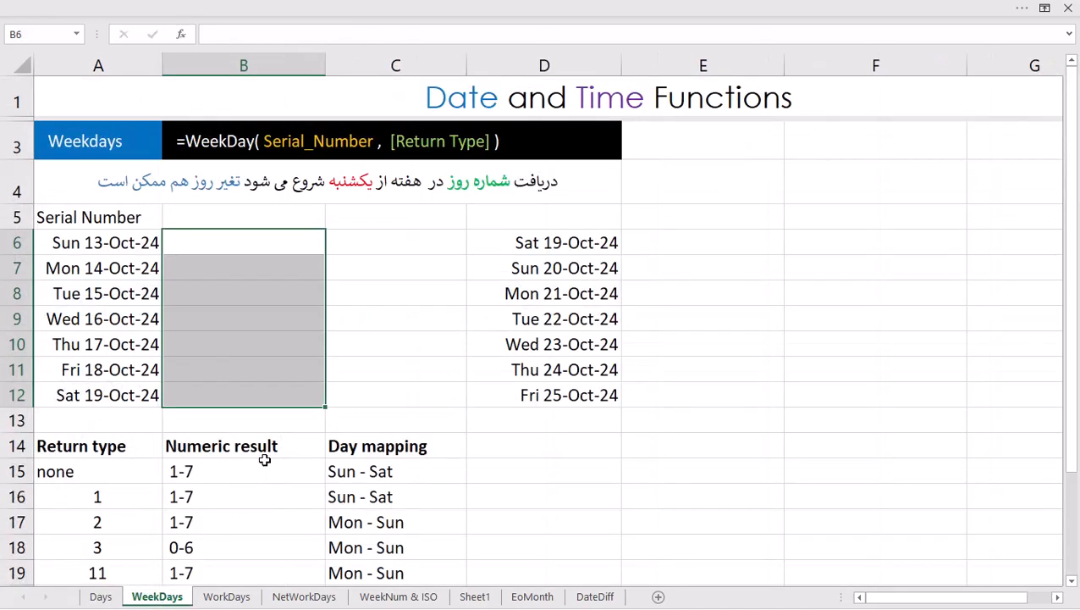
pyautogui.write('=wee')
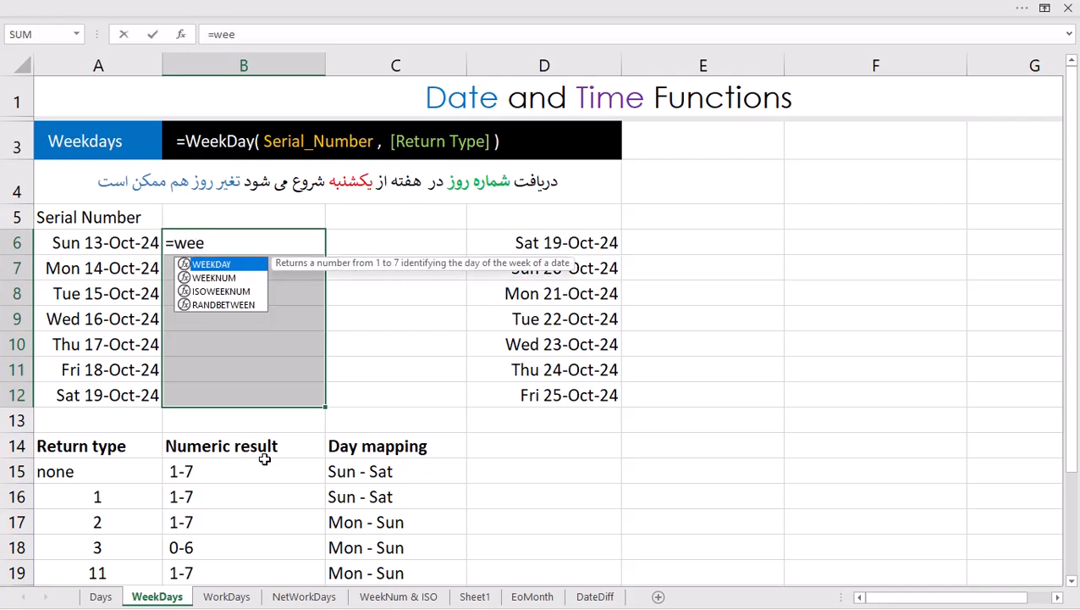
pyautogui.press('Tab')
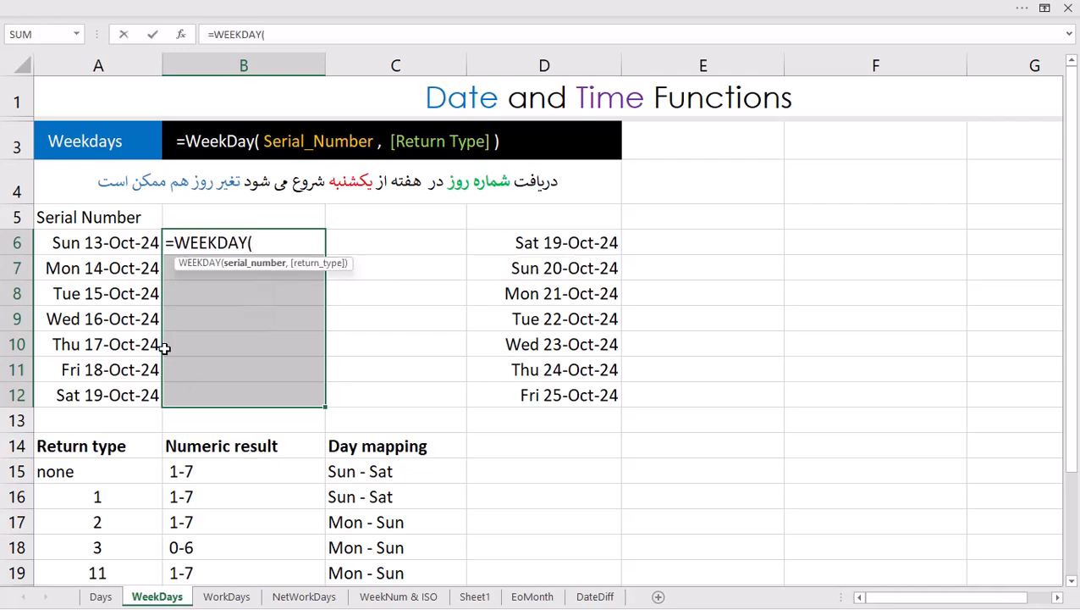
pyautogui.click(127, 248)
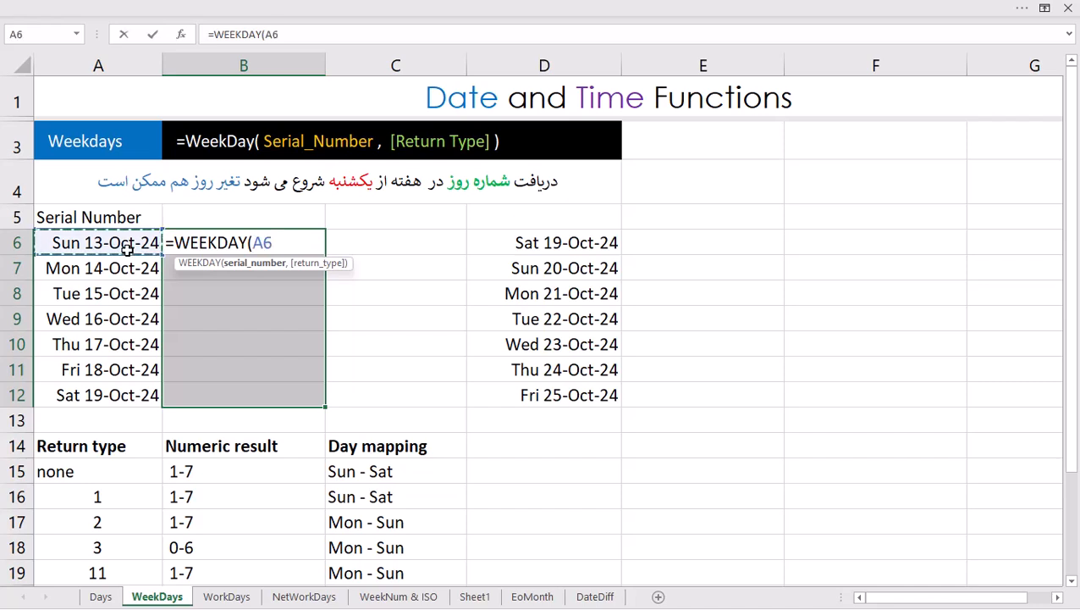
pyautogui.hotkey('ctrl', 'Return')
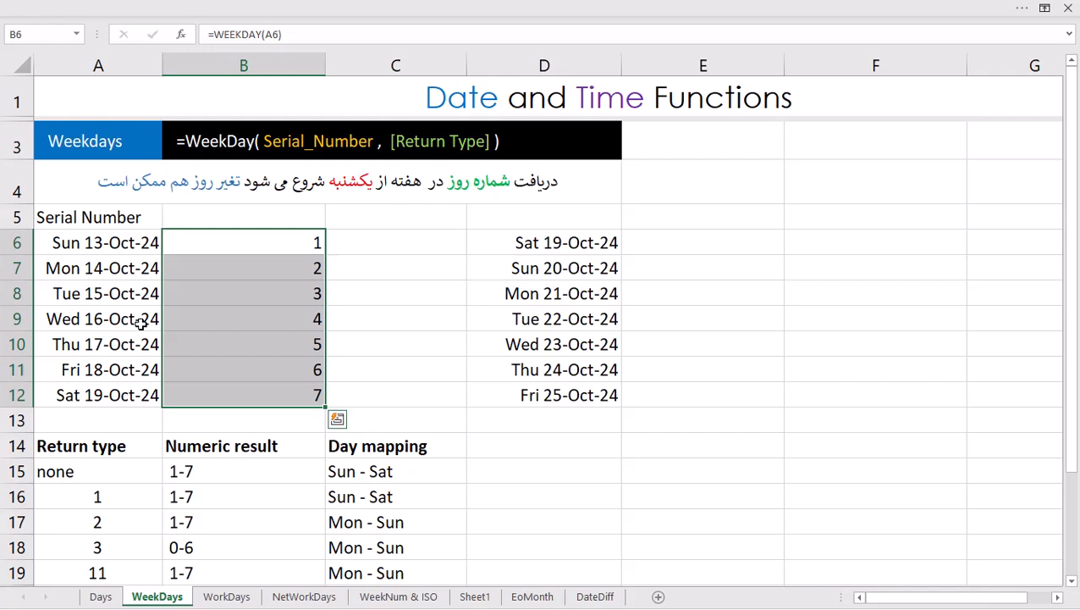
# Enter =WEEKDAY(D6,16) in E6 to number the days from Saturday through Friday
pyautogui.click(680, 244)
pyautogui.write('=wee')
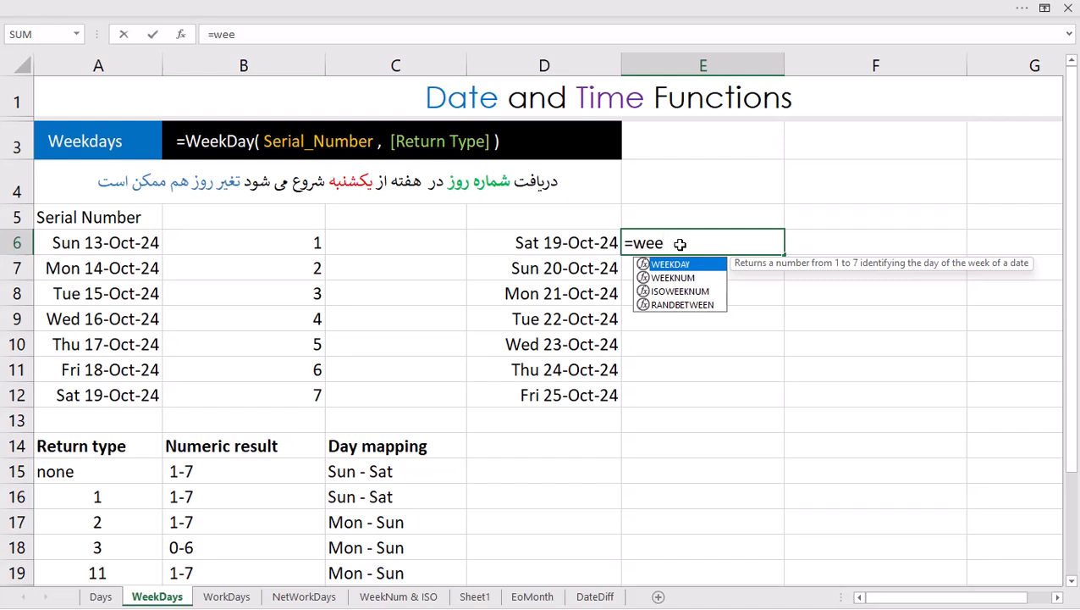
pyautogui.press('Tab')
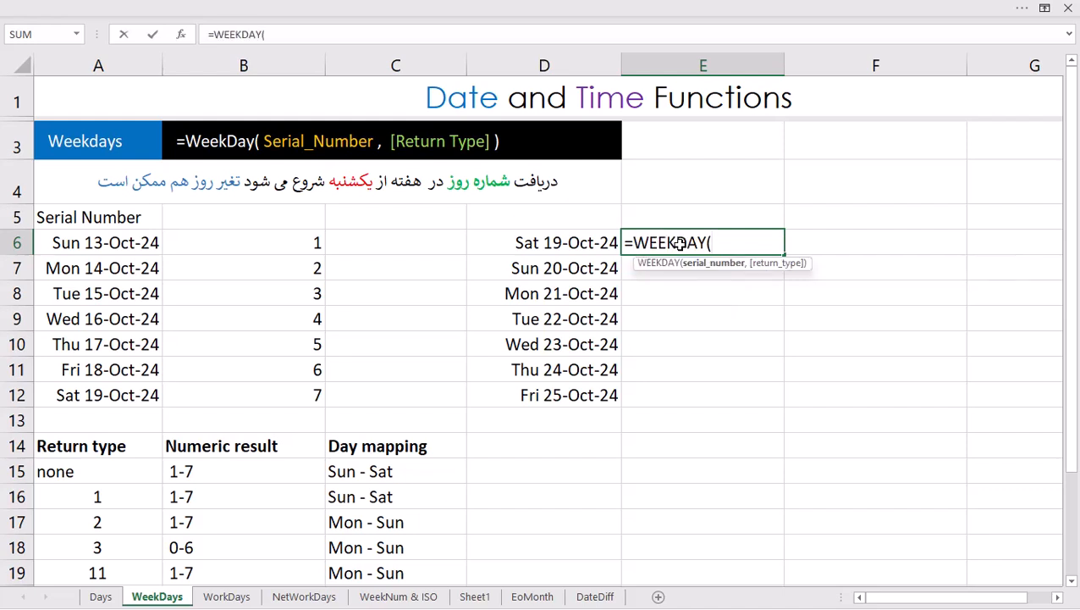
pyautogui.click(579, 241)
pyautogui.write(',')
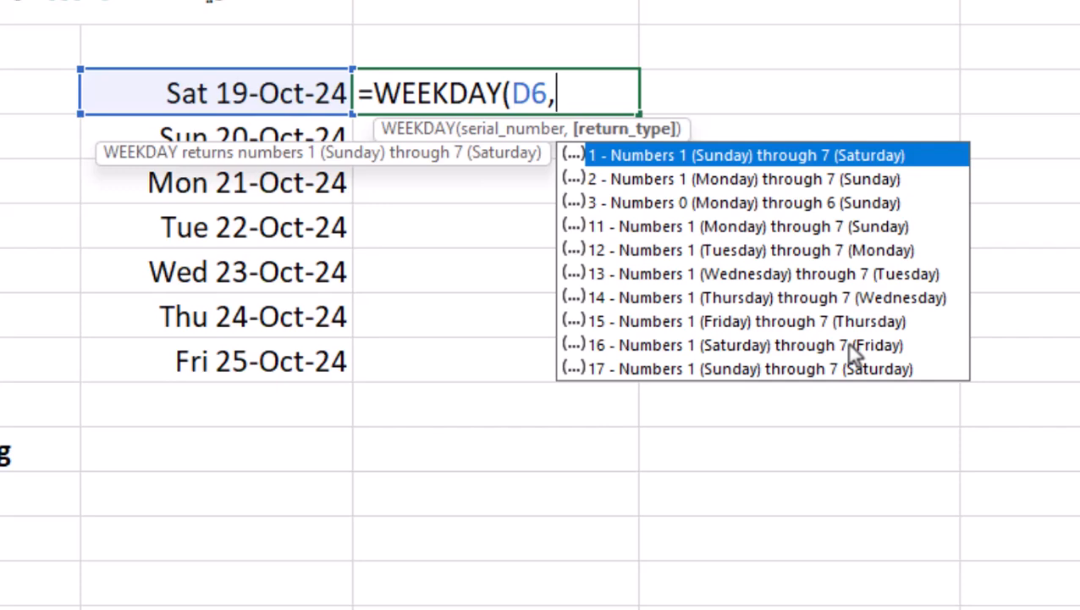
pyautogui.write('16')
pyautogui.press('Return')
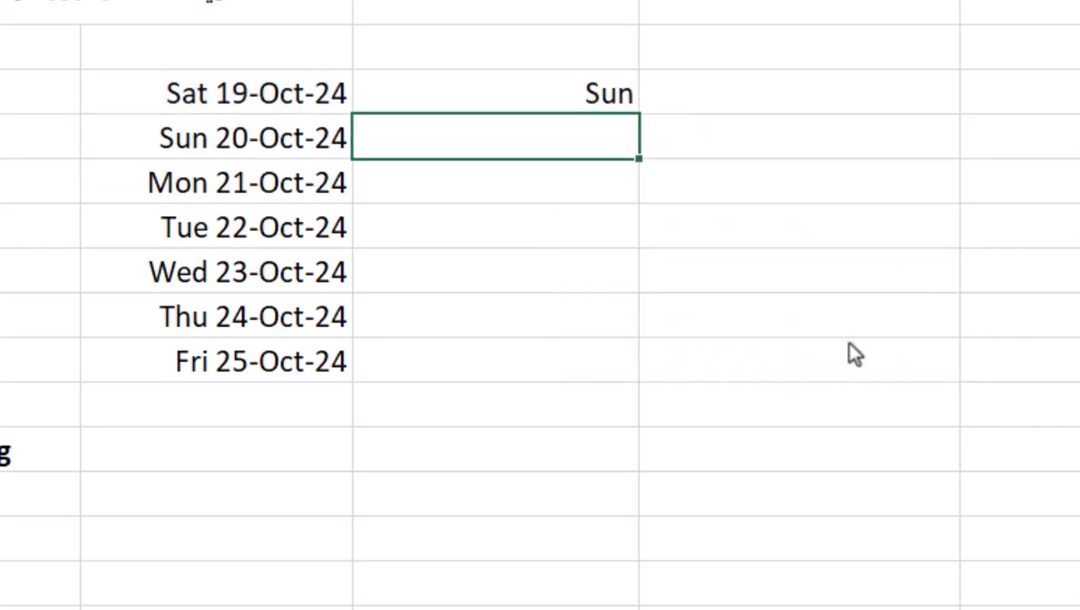
# Fill the E6 weekday formula down to E12 and apply the General number format to E6:E12
pyautogui.click(584, 94)
pyautogui.moveTo(640, 113); pyautogui.dragTo(626, 377)
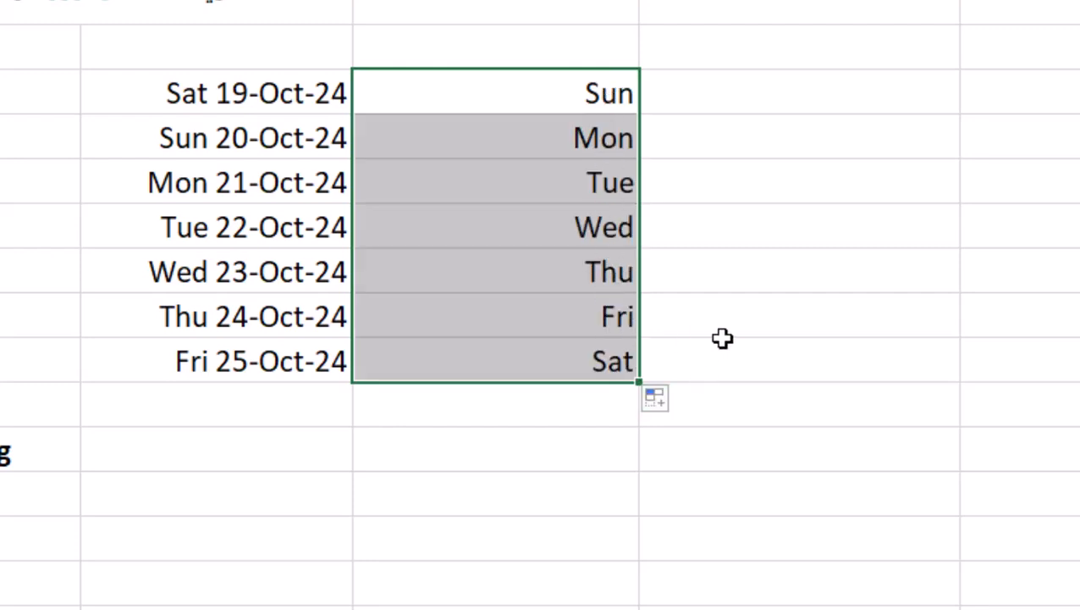
pyautogui.hotkey('ctrl', 'shift', '`')
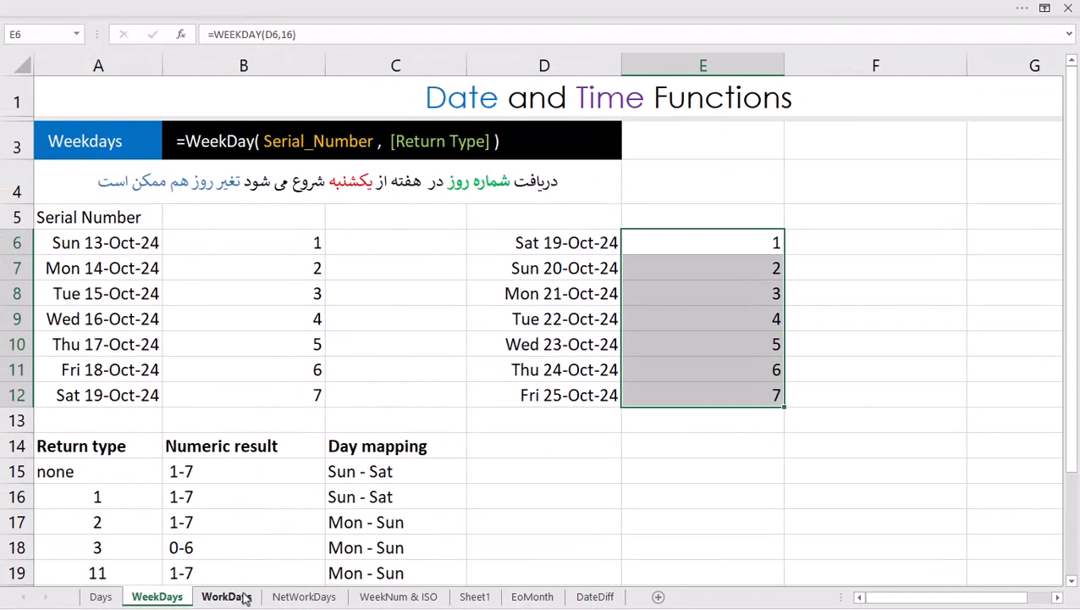
# On the WorkDays sheet, calculate the date 15 workdays after the start date in D5 using =WORKDAY(B5,C5)
pyautogui.click(226, 596)
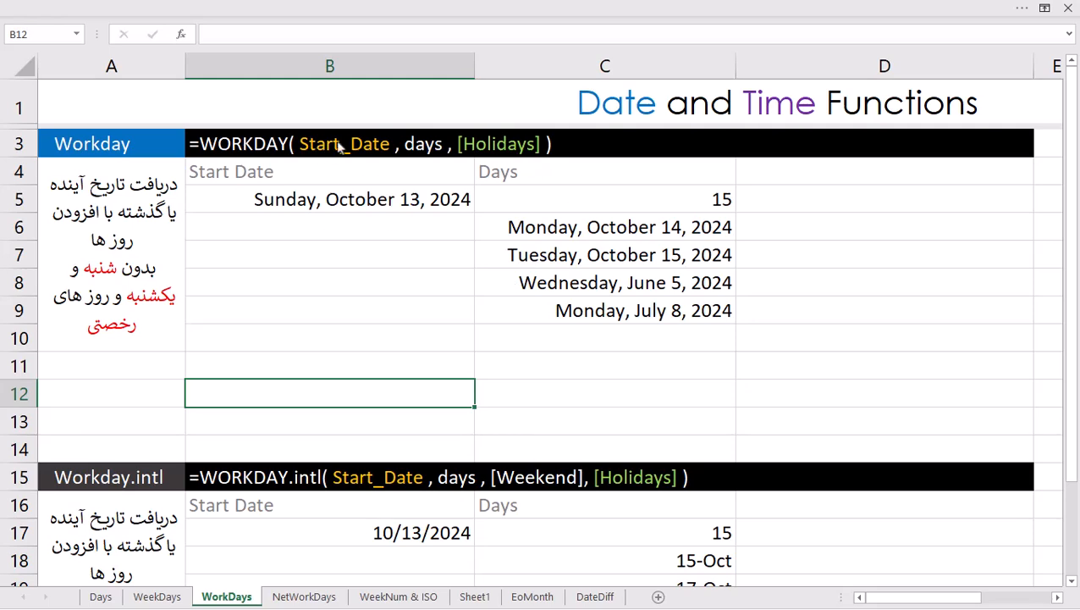
pyautogui.press('super+plus')
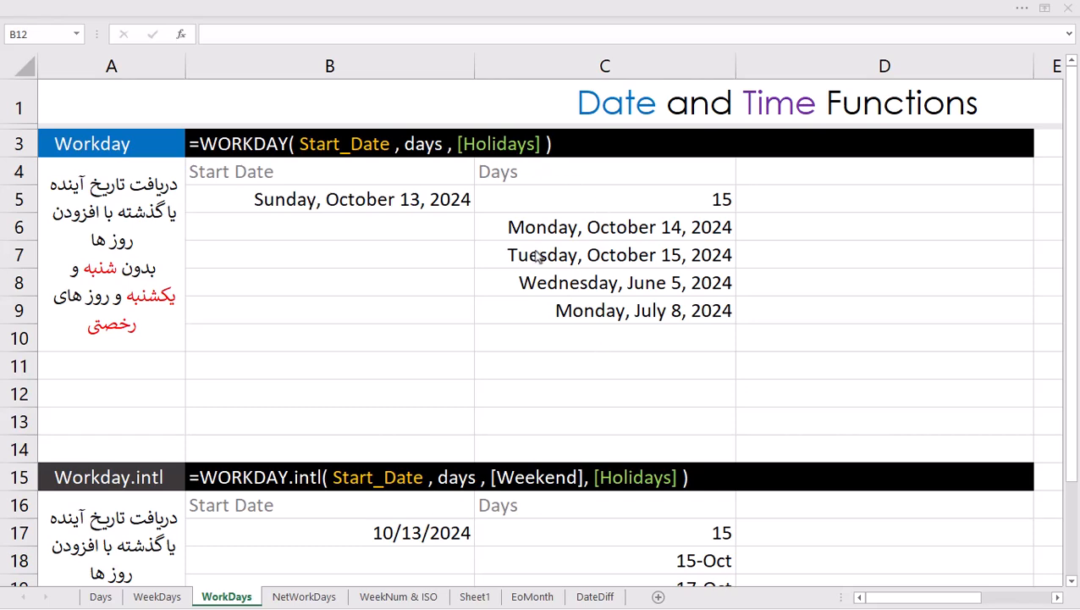
pyautogui.click(786, 199)
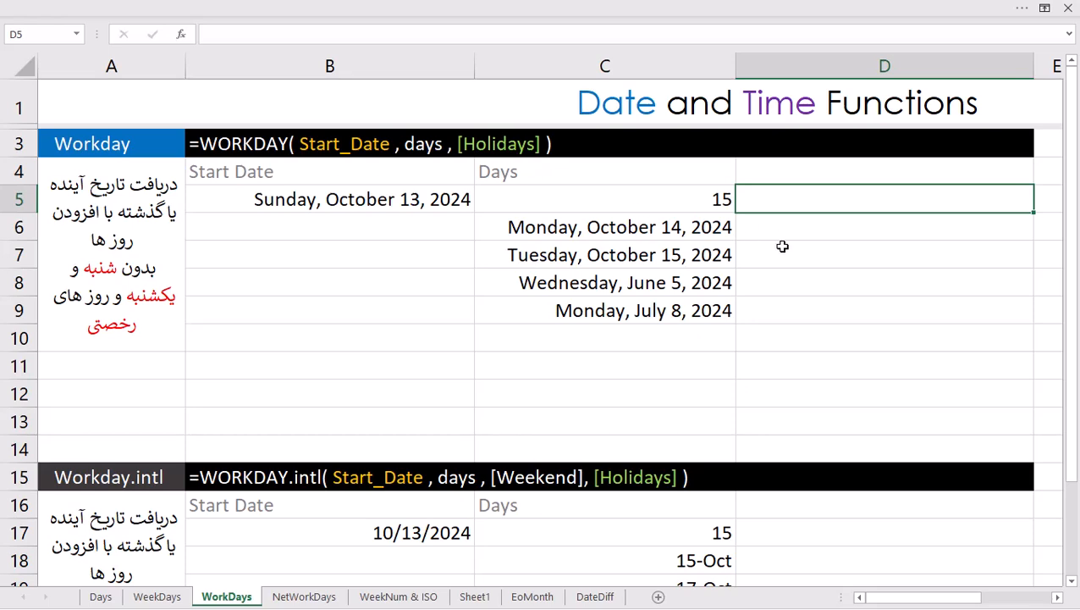
pyautogui.write('=woe')
pyautogui.press('BackSpace')
pyautogui.write('rkj')
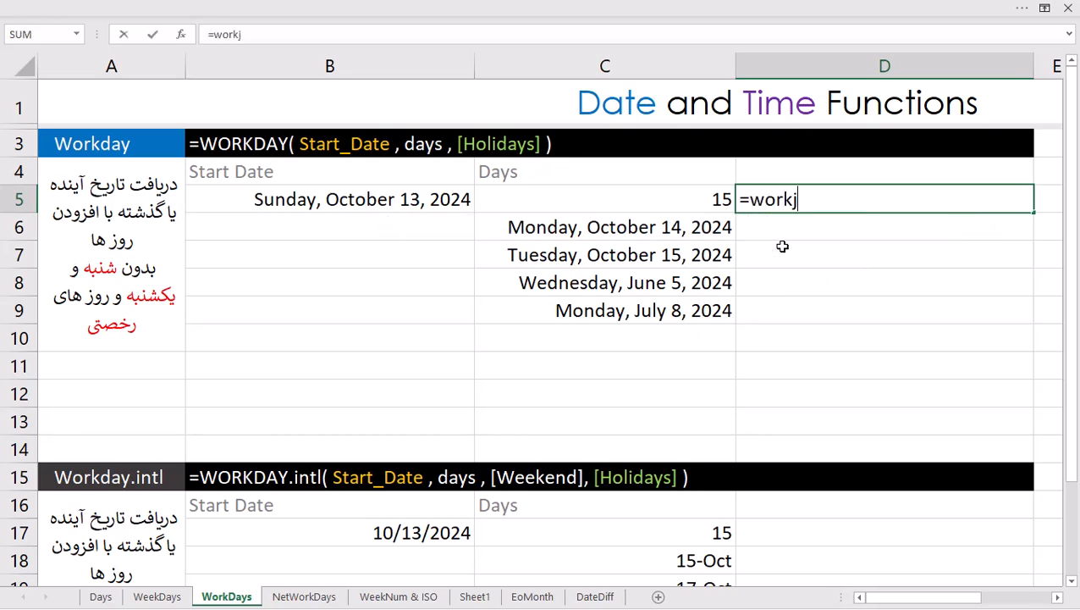
pyautogui.press('BackSpace')
pyautogui.press('Tab')
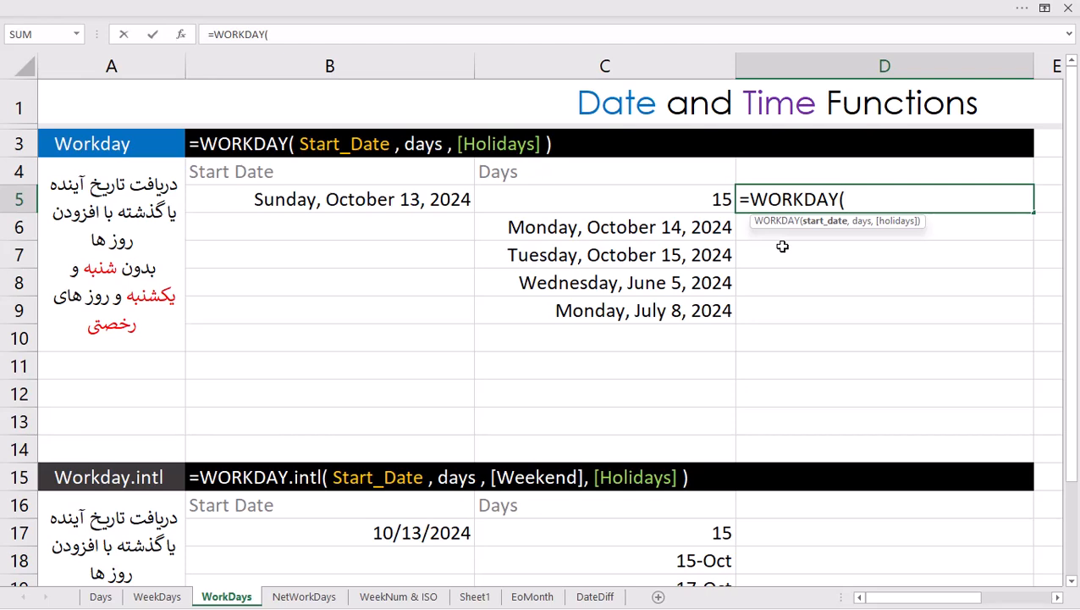
pyautogui.click(409, 199)
pyautogui.write(',')
pyautogui.click(591, 196)
pyautogui.press('Return')
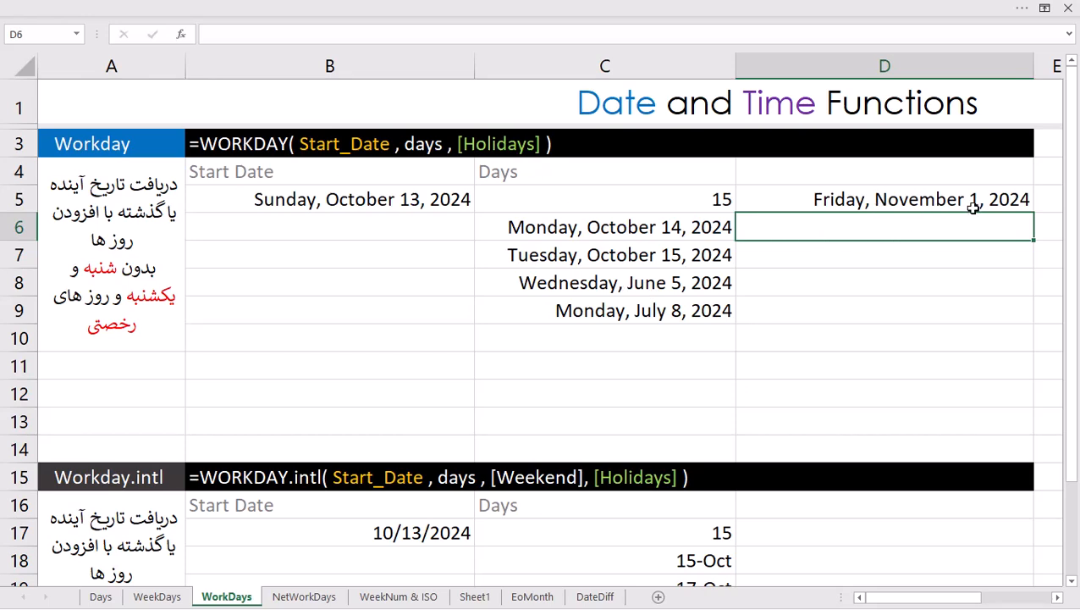
# Add the holiday dates C6:C9 to the D5 formula so it reads =WORKDAY(B5,C5,C6:C9)
pyautogui.click(882, 200)
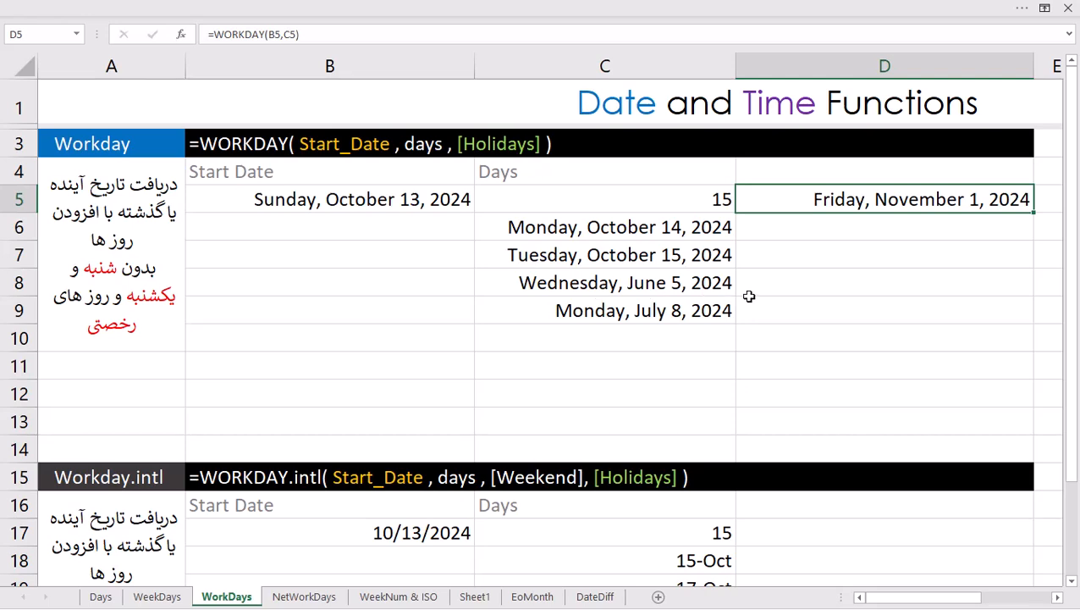
pyautogui.press('F2')
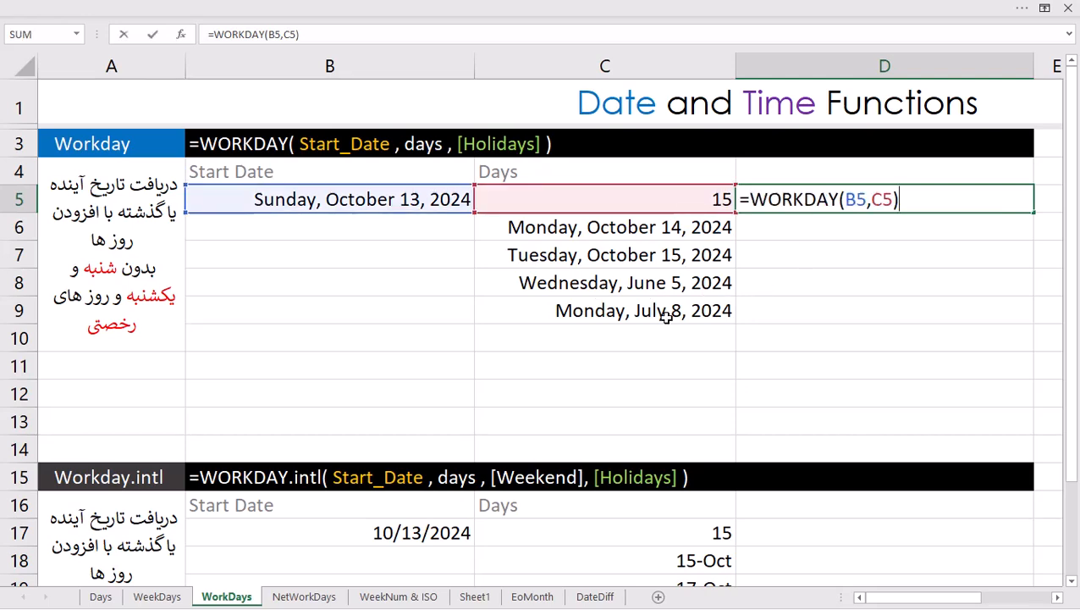
pyautogui.press('Left')
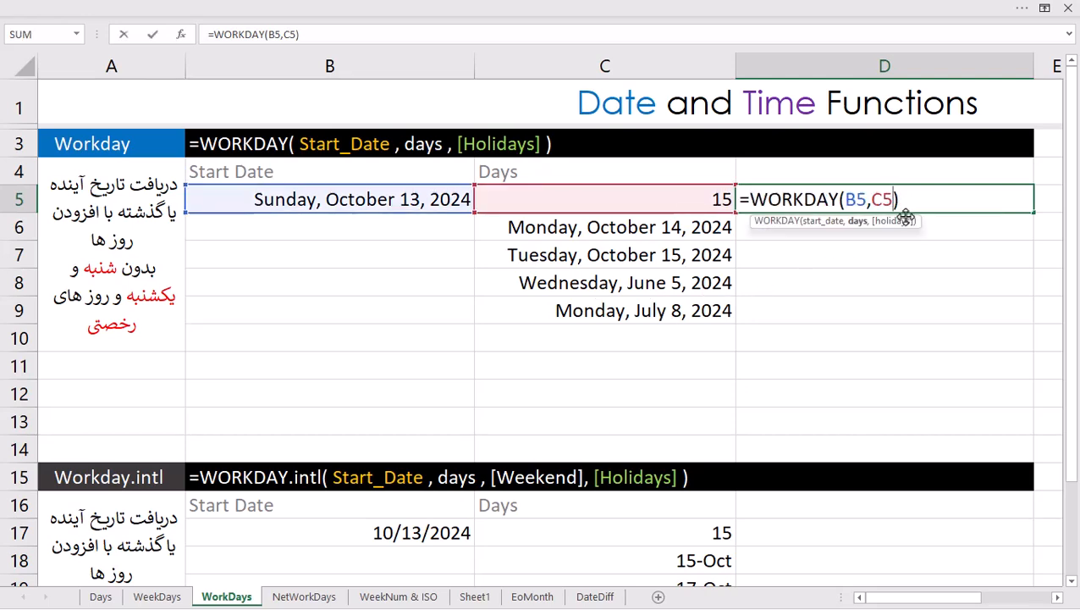
pyautogui.write(',')
pyautogui.moveTo(675, 230); pyautogui.dragTo(679, 315)
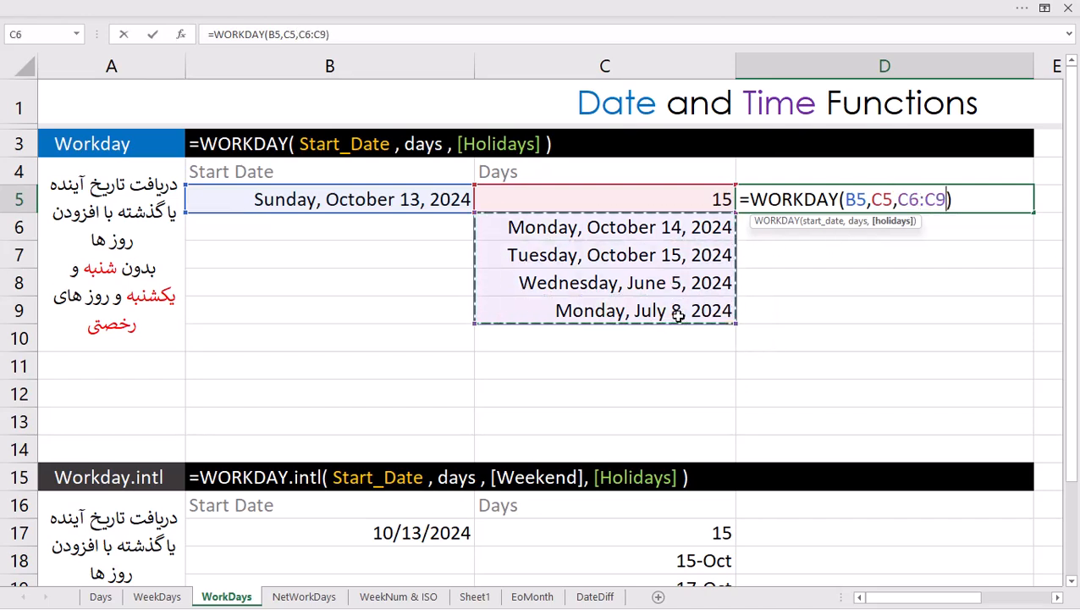
pyautogui.press('Return')
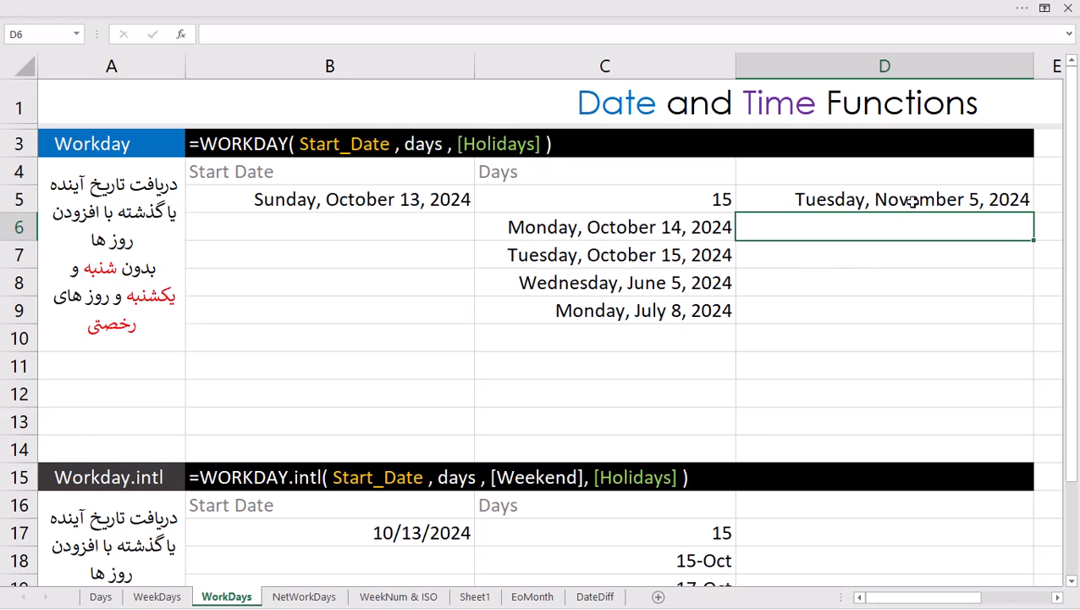
# Review the holiday dates in C6:C9, the day count in C5, the D5 formula and the Workday.intl section
pyautogui.moveTo(637, 235); pyautogui.dragTo(641, 308)
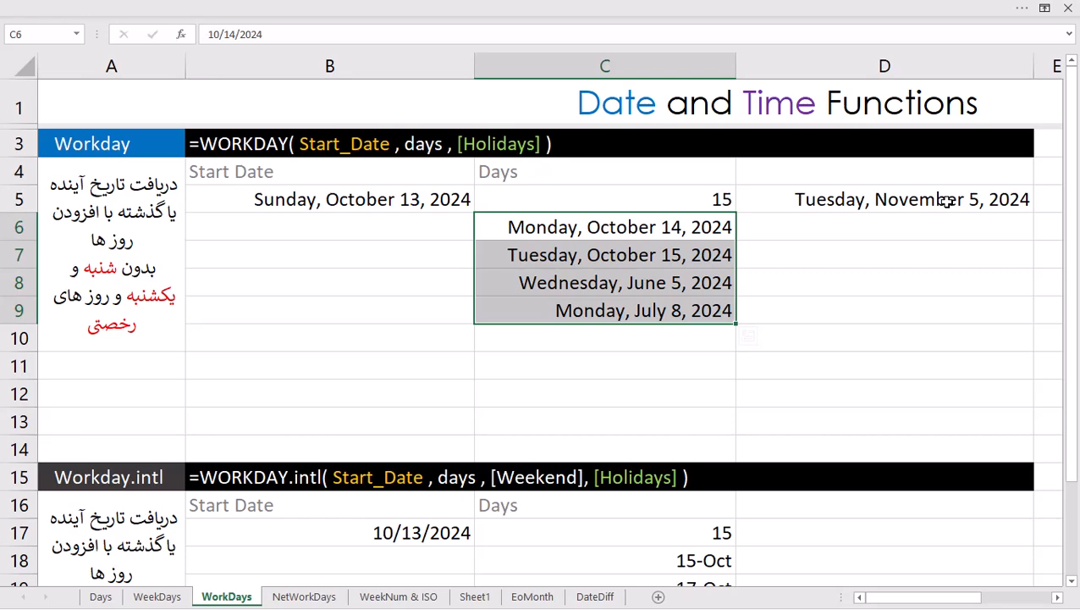
pyautogui.click(694, 201)
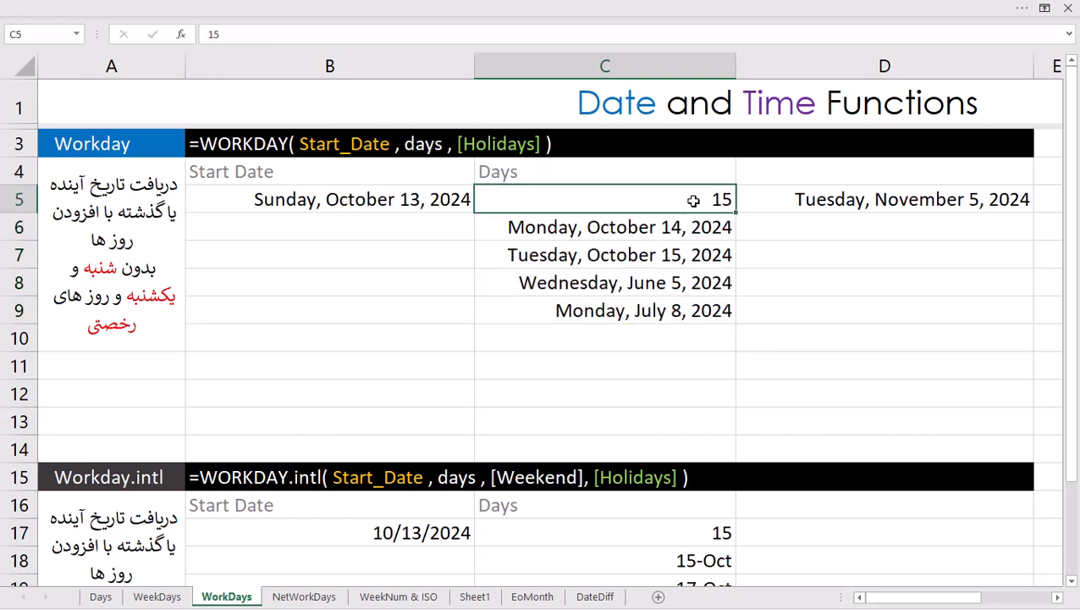
pyautogui.moveTo(690, 224); pyautogui.dragTo(696, 311)
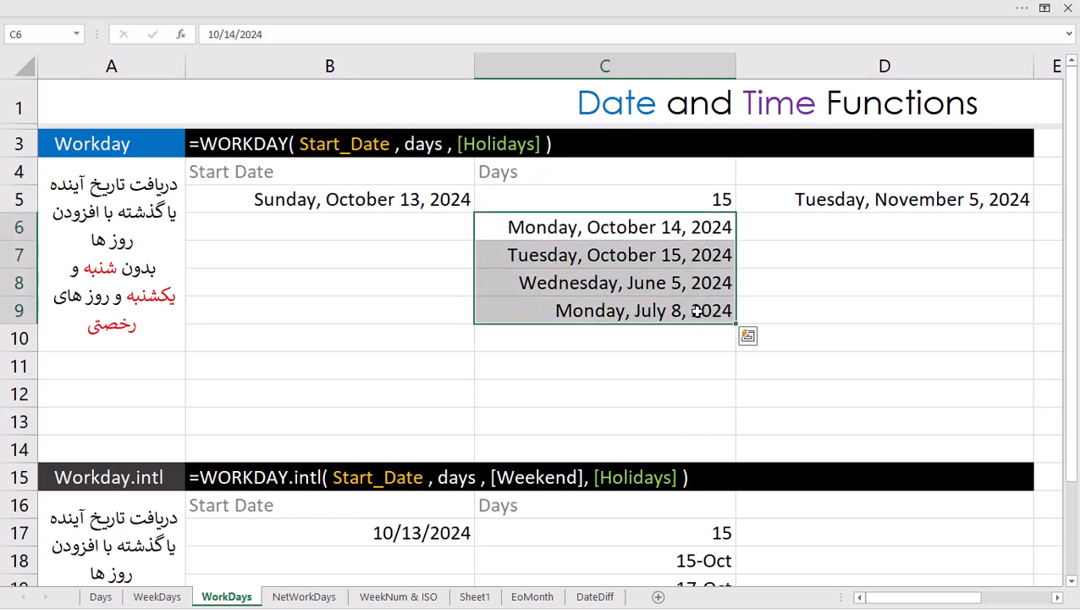
pyautogui.click(880, 200)
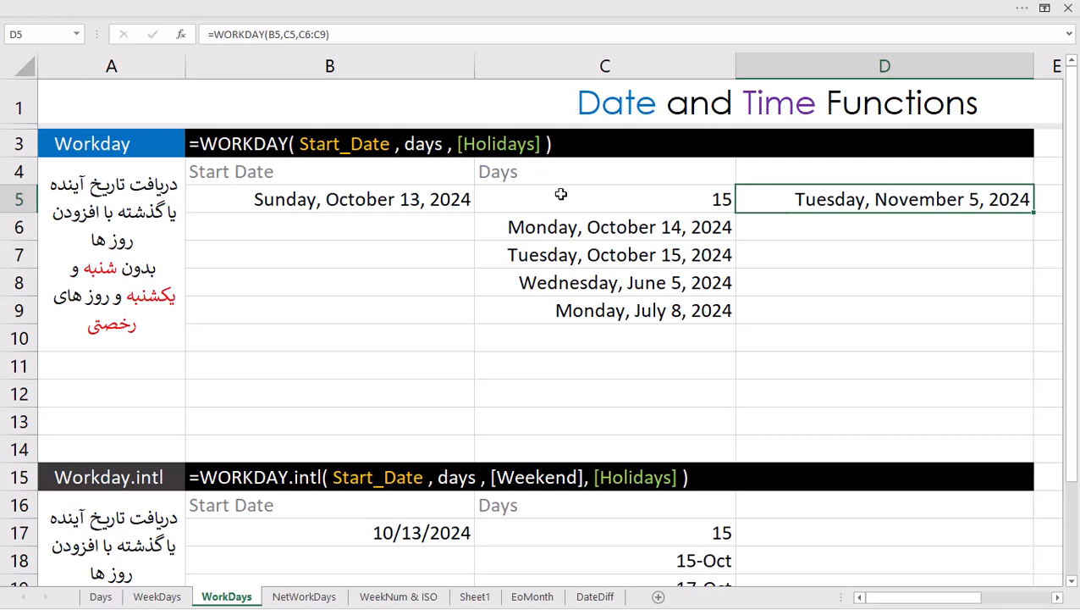
pyautogui.scroll(-2, 683, 220)
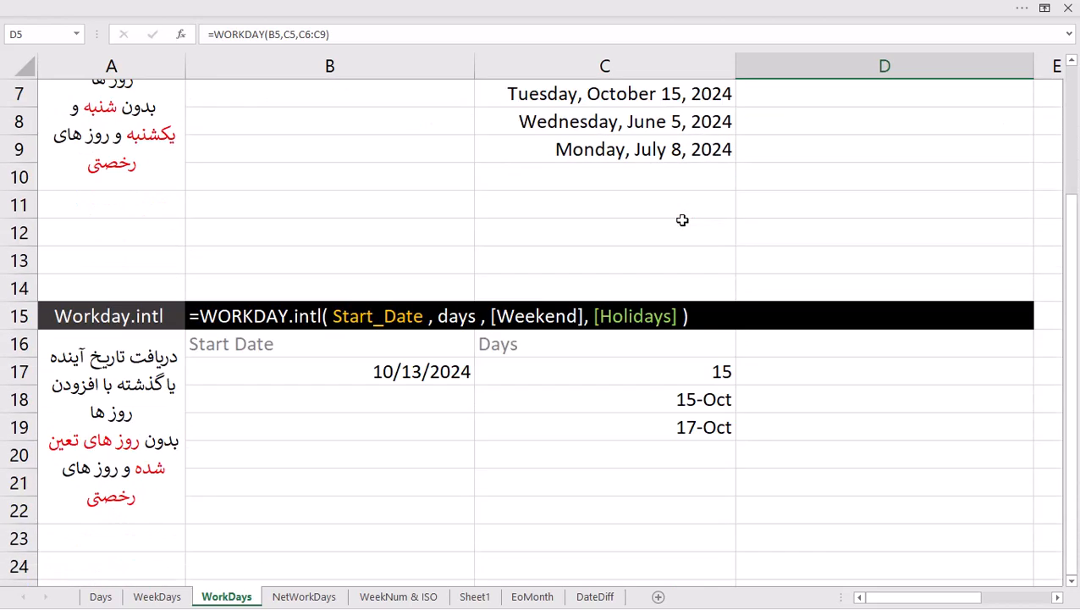
pyautogui.scroll(1, 682, 220)
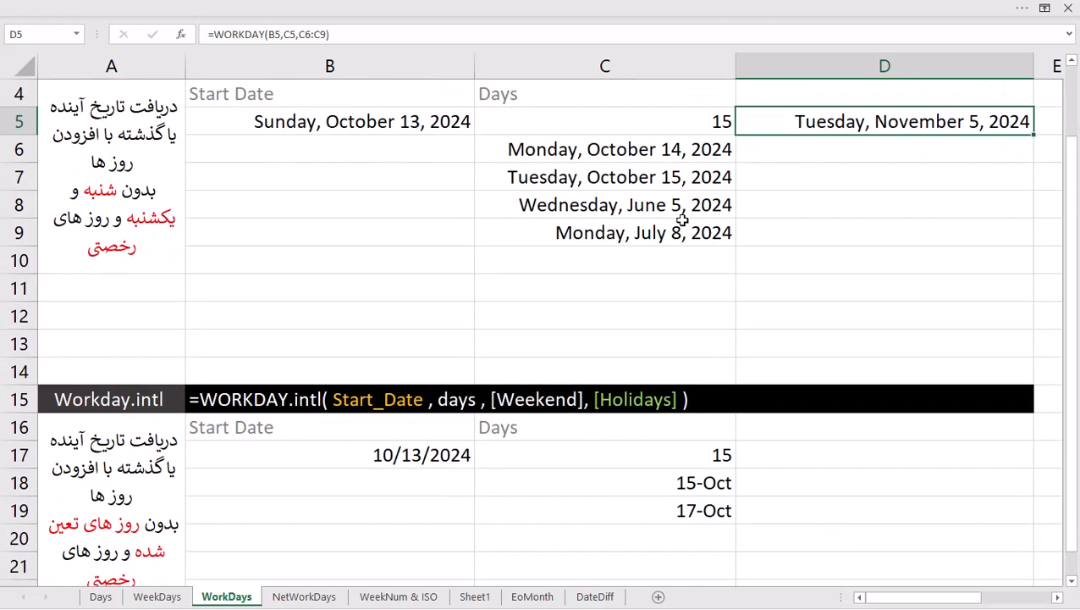
pyautogui.moveTo(692, 157); pyautogui.dragTo(691, 225)
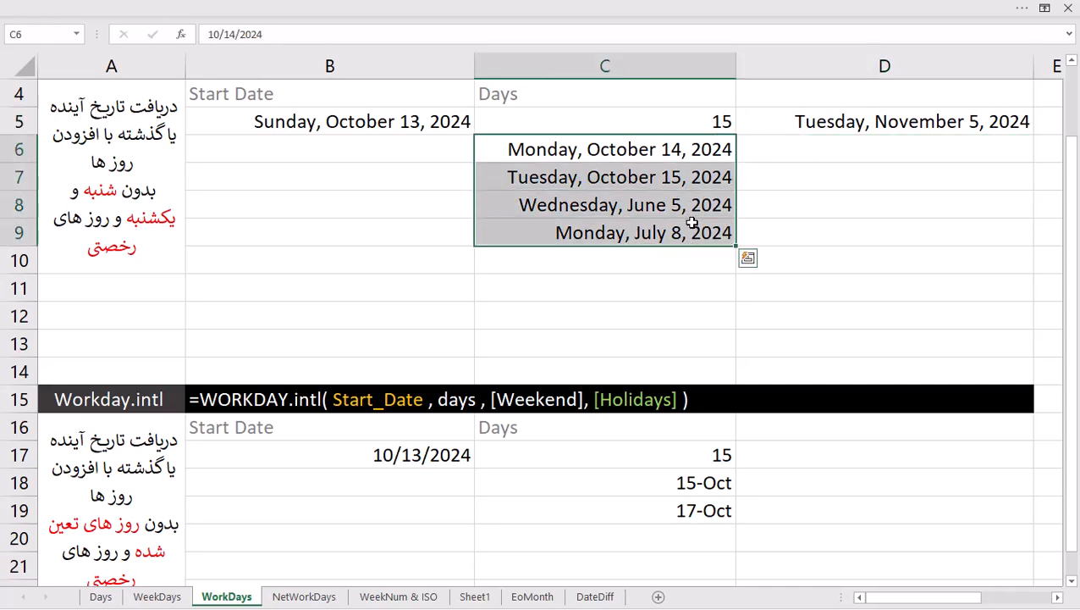
# Copy the holiday dates in C6:C9 into C18:C21 under the Workday.intl section
pyautogui.hotkey('ctrl', 'c')
pyautogui.moveTo(687, 481); pyautogui.dragTo(687, 560)
pyautogui.hotkey('ctrl', 'v')
# In D17, calculate the date 15 workdays after the start date with Friday-only weekends using =WORKDAY.INTL(B17,C17,16)
pyautogui.click(807, 455)
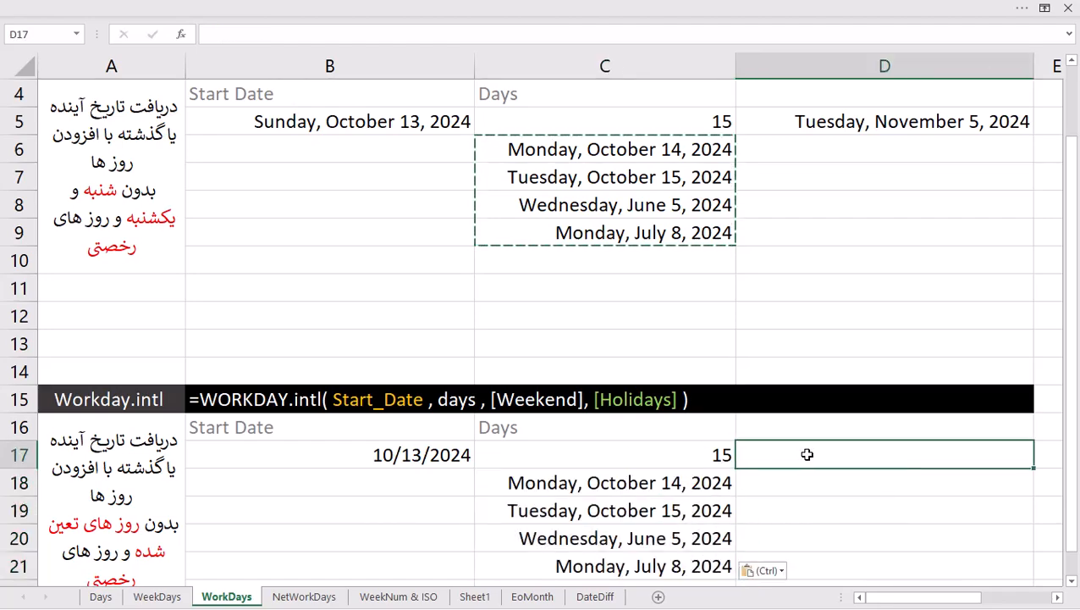
pyautogui.write('=workd')
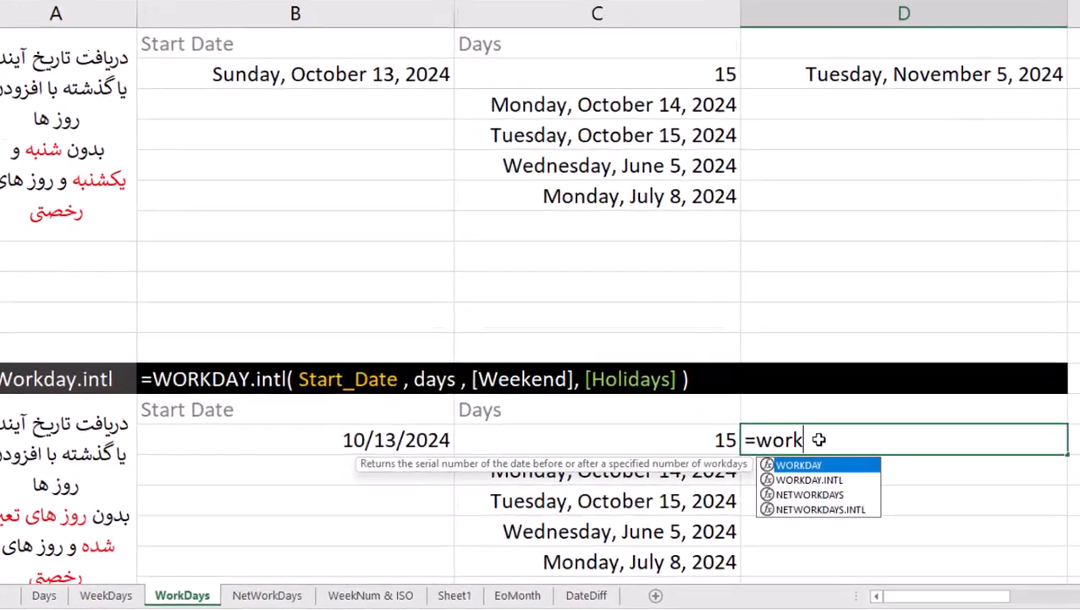
pyautogui.press('Down')
pyautogui.press('Tab')
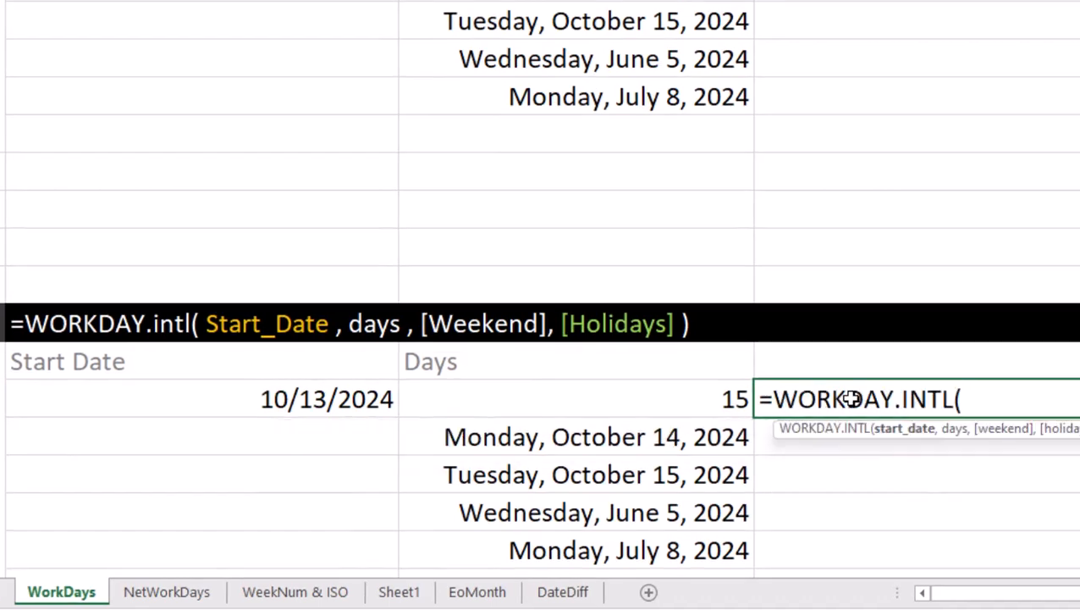
pyautogui.click(279, 399)
pyautogui.write(',')
pyautogui.click(523, 404)
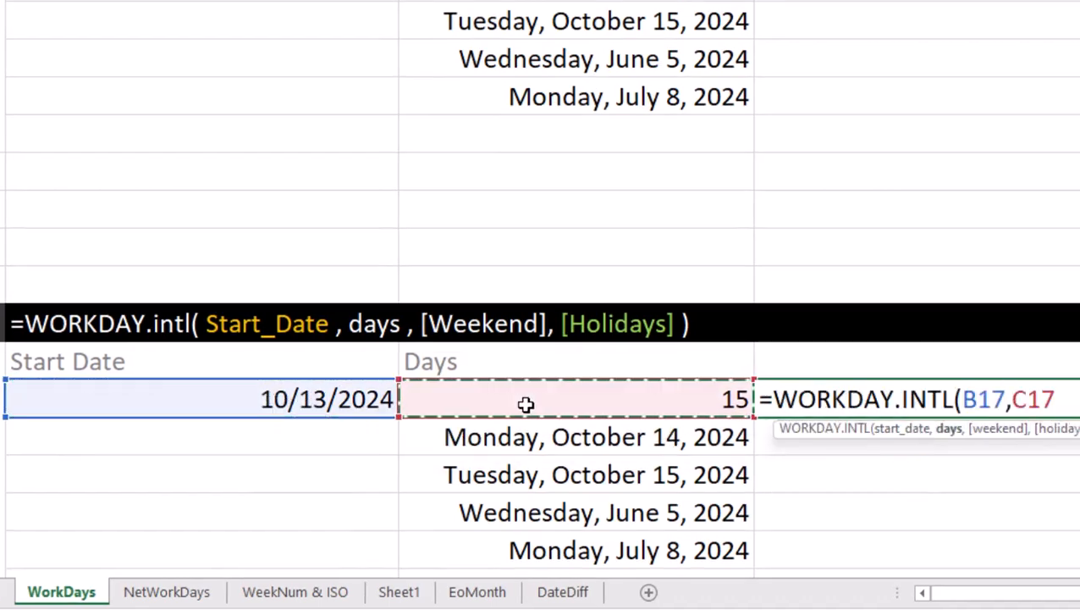
pyautogui.write(',')
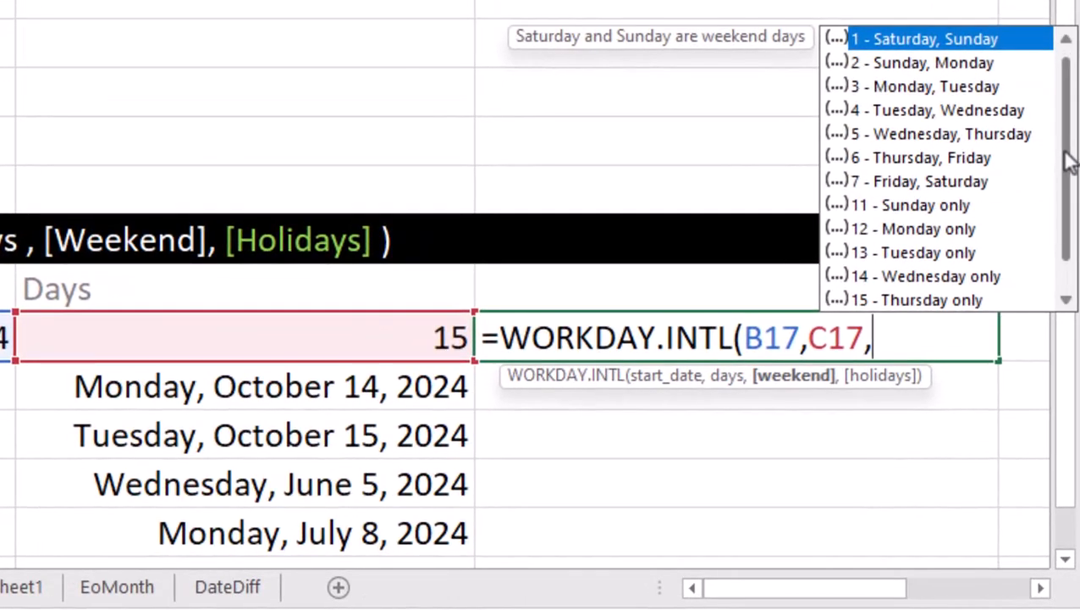
pyautogui.moveTo(1068, 163); pyautogui.dragTo(1068, 186)
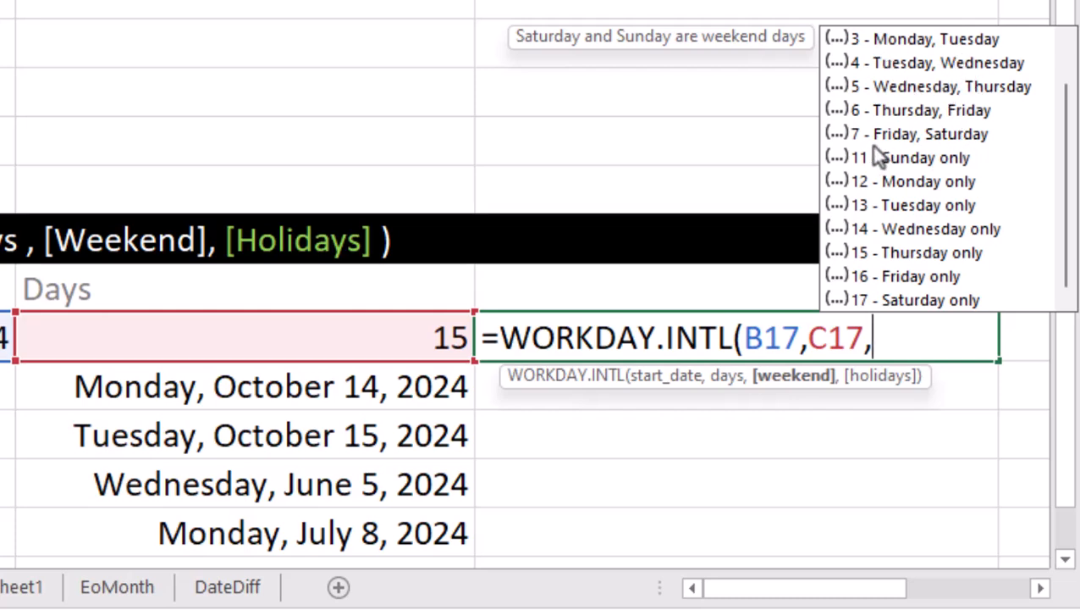
pyautogui.doubleClick(921, 276)
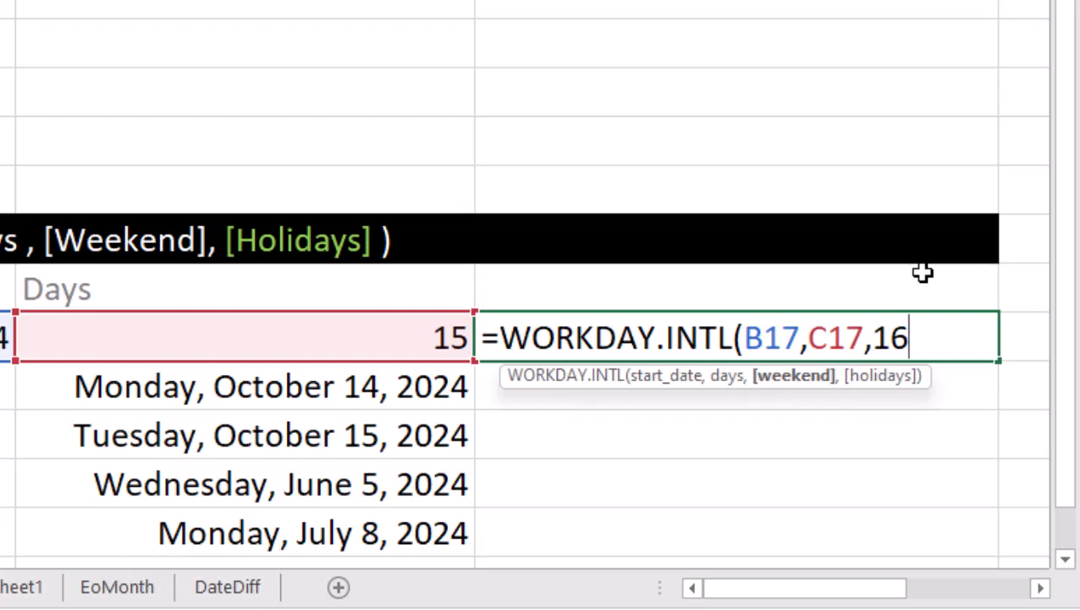
pyautogui.press('Return')
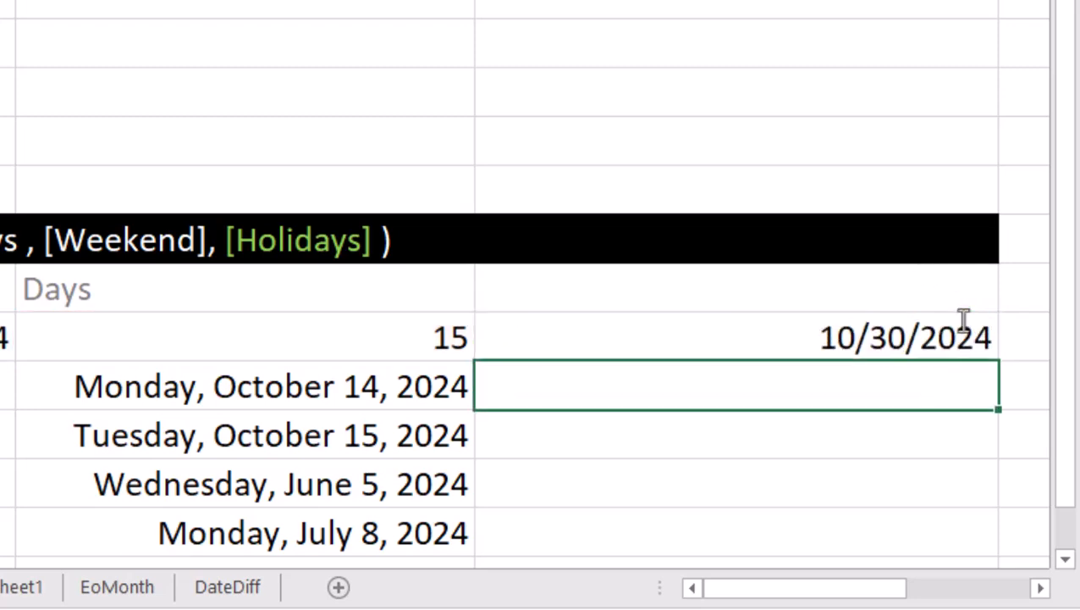
# Add the holiday dates C18:C21 to the D17 formula so it reads =WORKDAY.INTL(B17,C17,16,C18:C21)
pyautogui.click(784, 342)
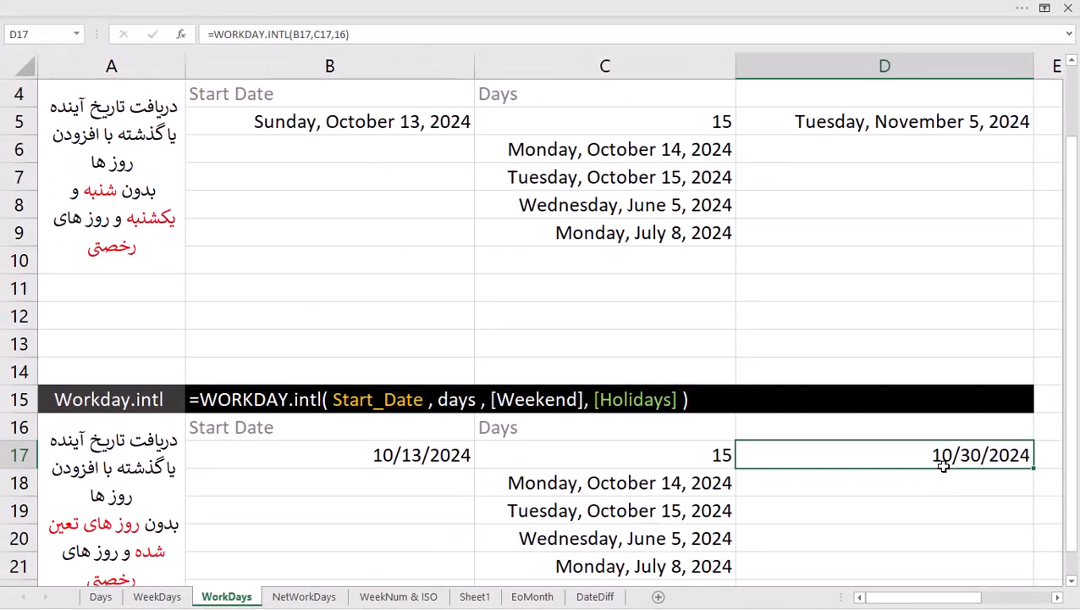
pyautogui.doubleClick(943, 472)
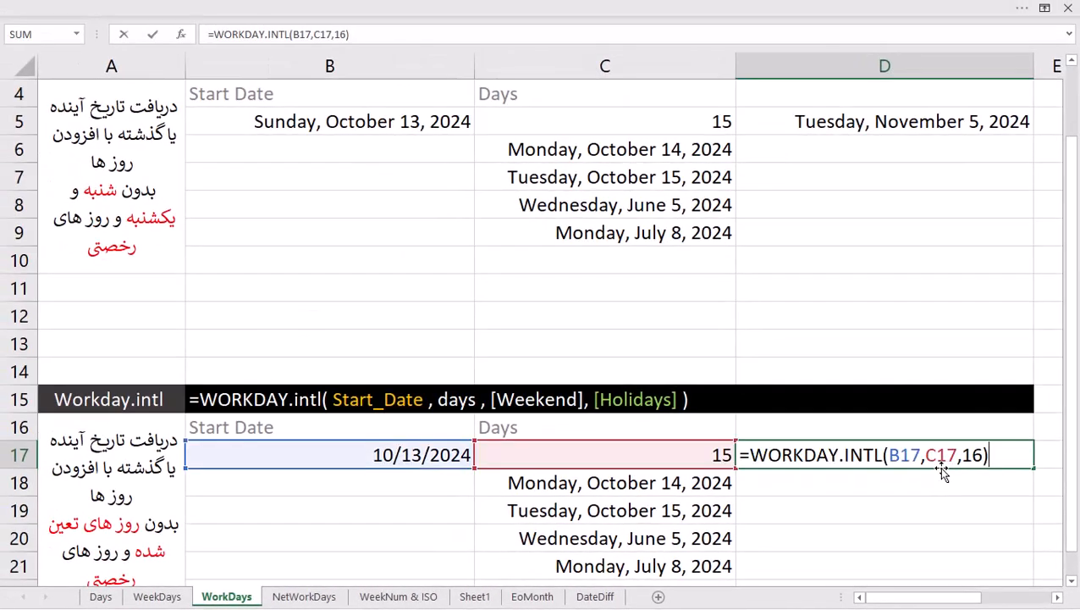
pyautogui.click(983, 454)
pyautogui.write(',')
pyautogui.moveTo(662, 483); pyautogui.dragTo(677, 569)
pyautogui.press('Return')
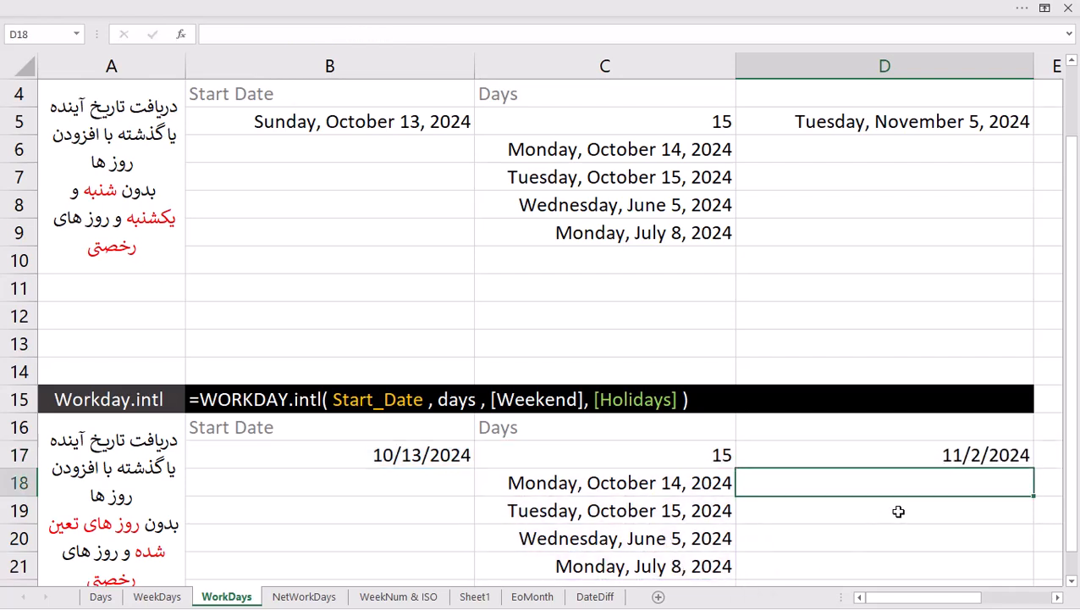
# Compare the D5 and D17 formulas and copy D5's long date format onto D17
pyautogui.click(936, 457)
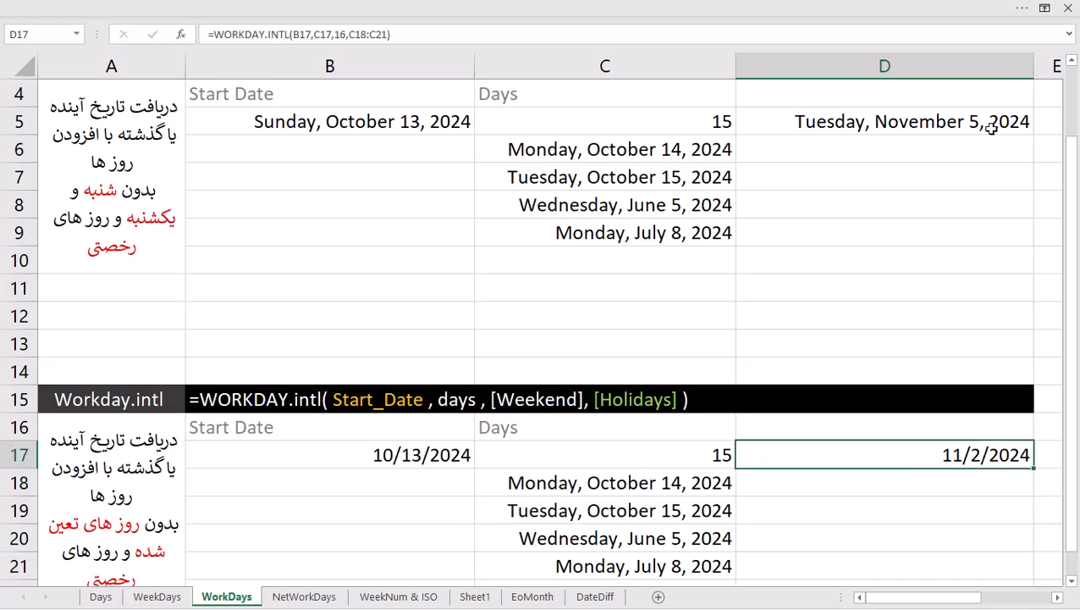
pyautogui.click(911, 128)
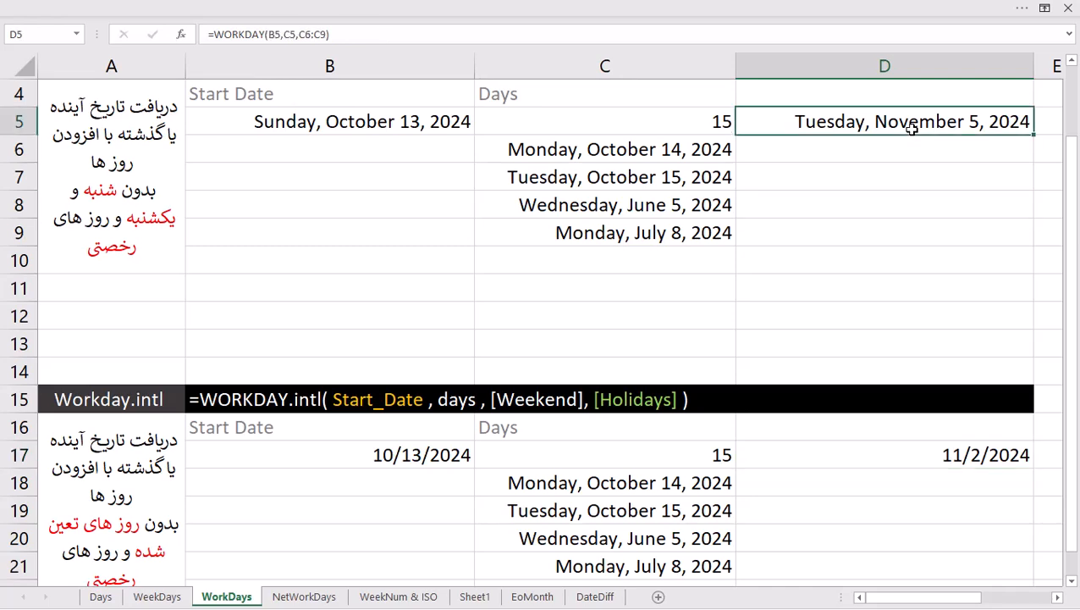
pyautogui.click(932, 458)
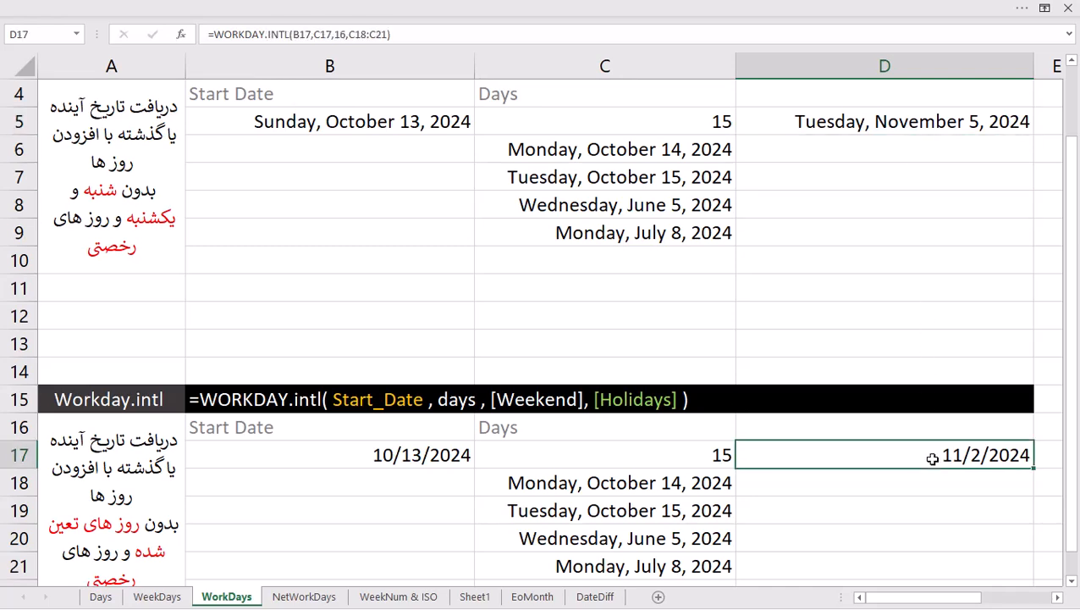
pyautogui.rightClick(870, 122)
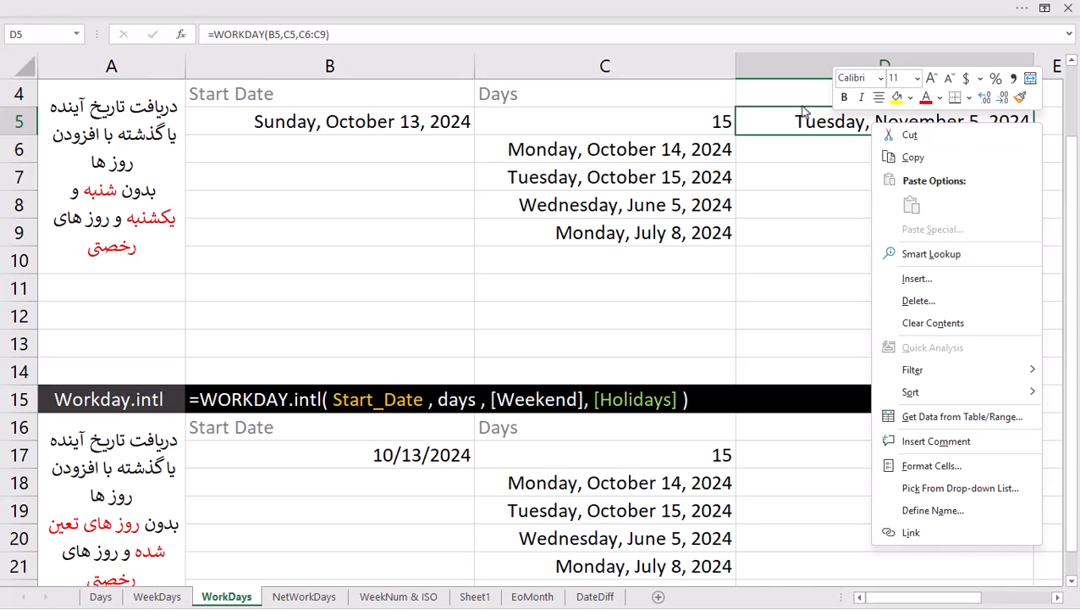
pyautogui.click(1019, 100)
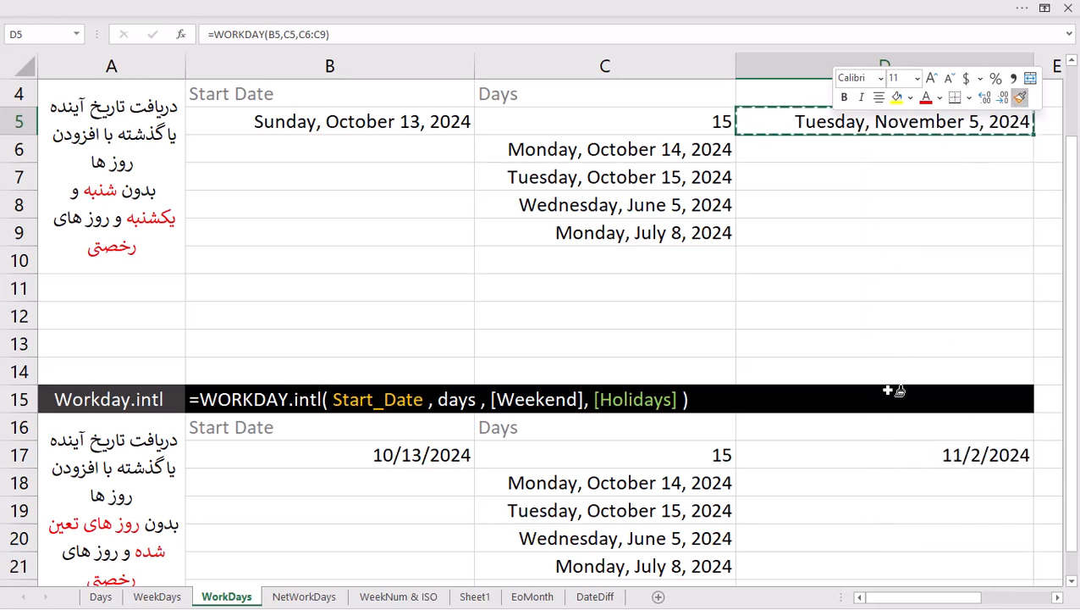
pyautogui.click(899, 455)
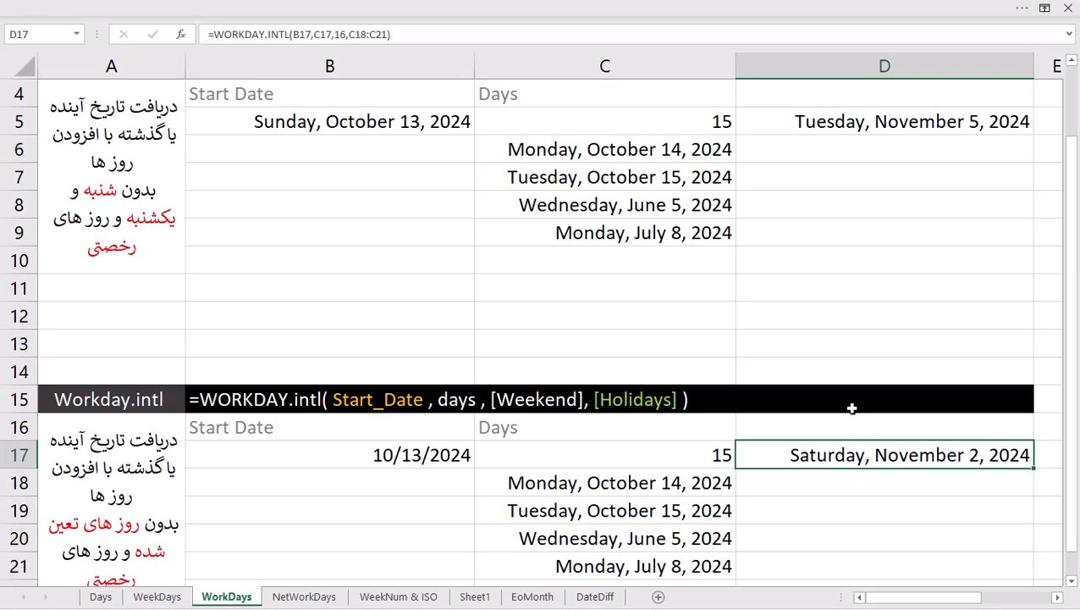
pyautogui.click(696, 452)
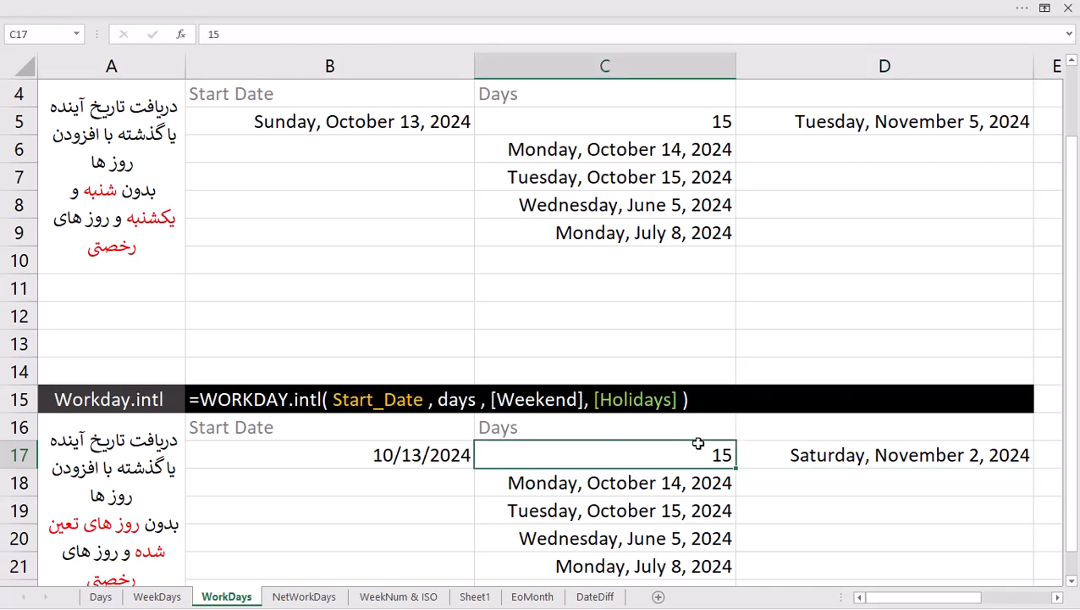
pyautogui.click(702, 129)
pyautogui.click(692, 448)
# On the NetWorkDays sheet, count the working days between the two dates in E5 using =NETWORKDAYS(B5,C5)
pyautogui.click(307, 597)
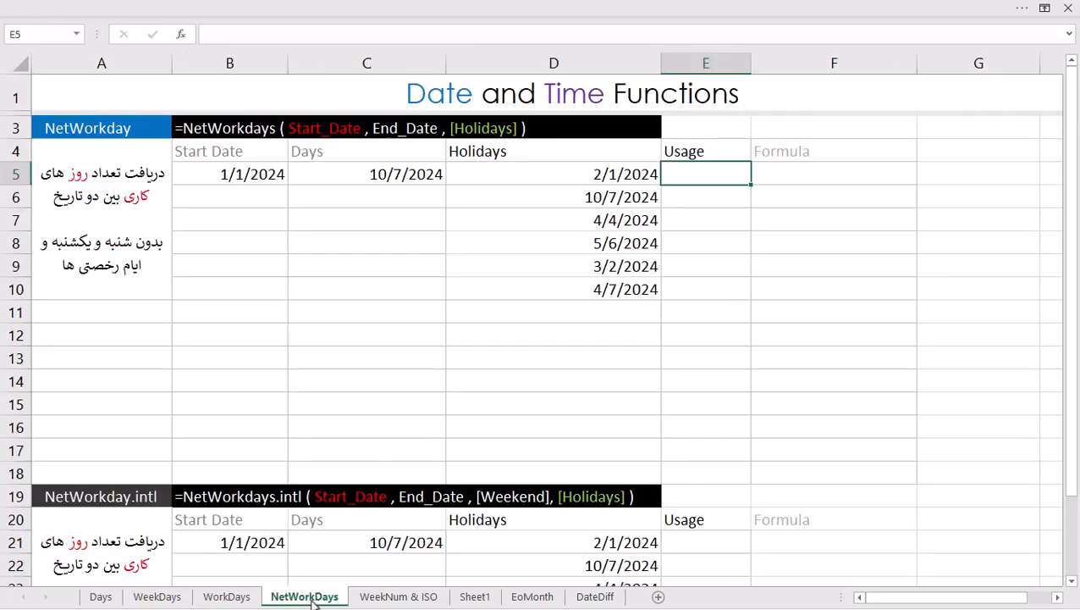
pyautogui.write('=ne')
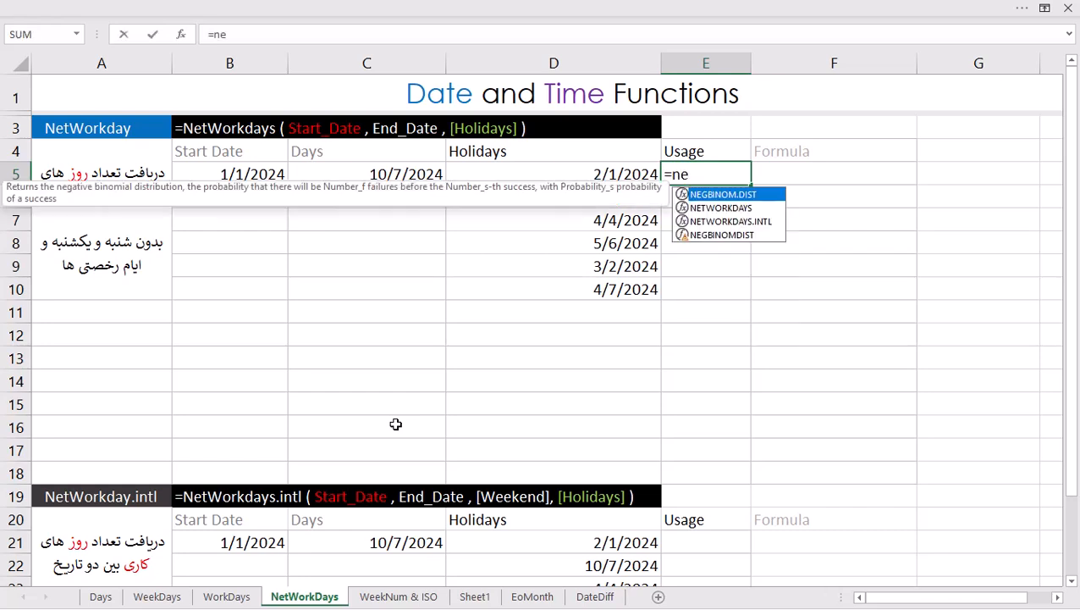
pyautogui.write('t')
pyautogui.press('Tab')
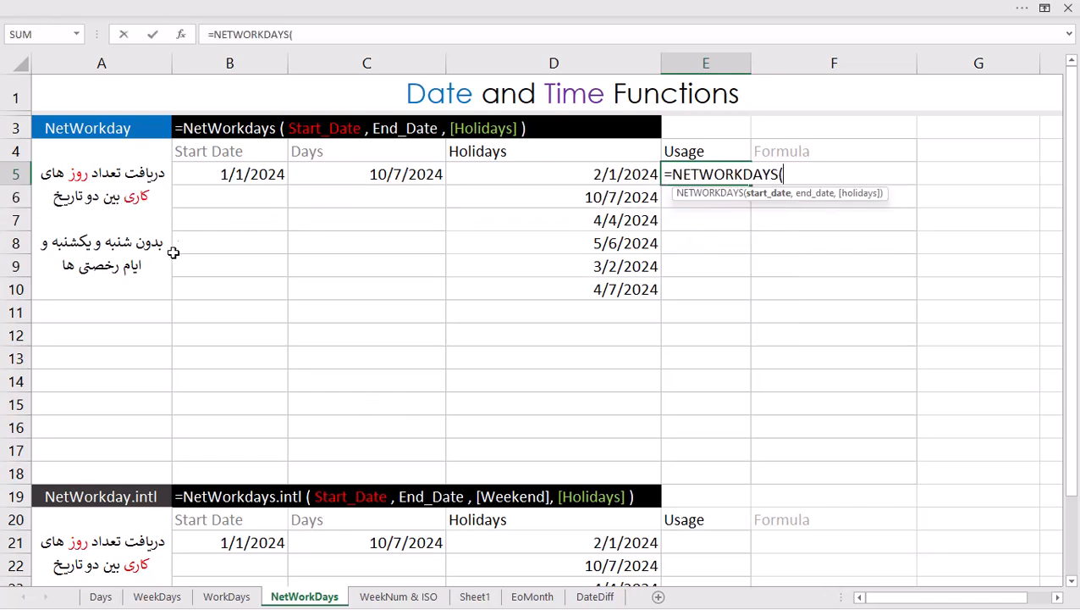
pyautogui.click(227, 174)
pyautogui.write(',')
pyautogui.click(361, 176)
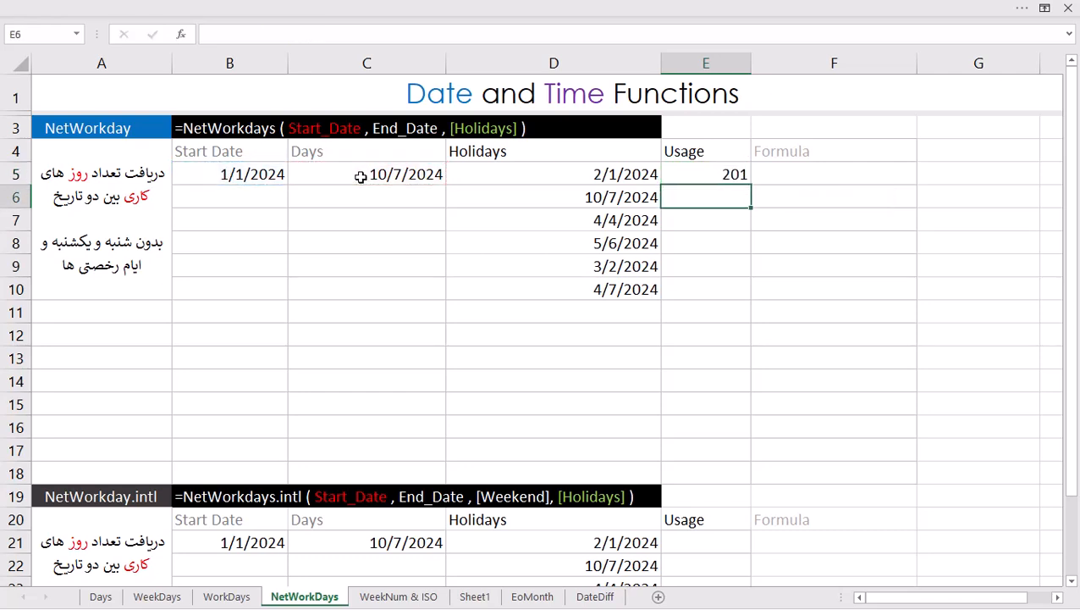
pyautogui.click(724, 174)
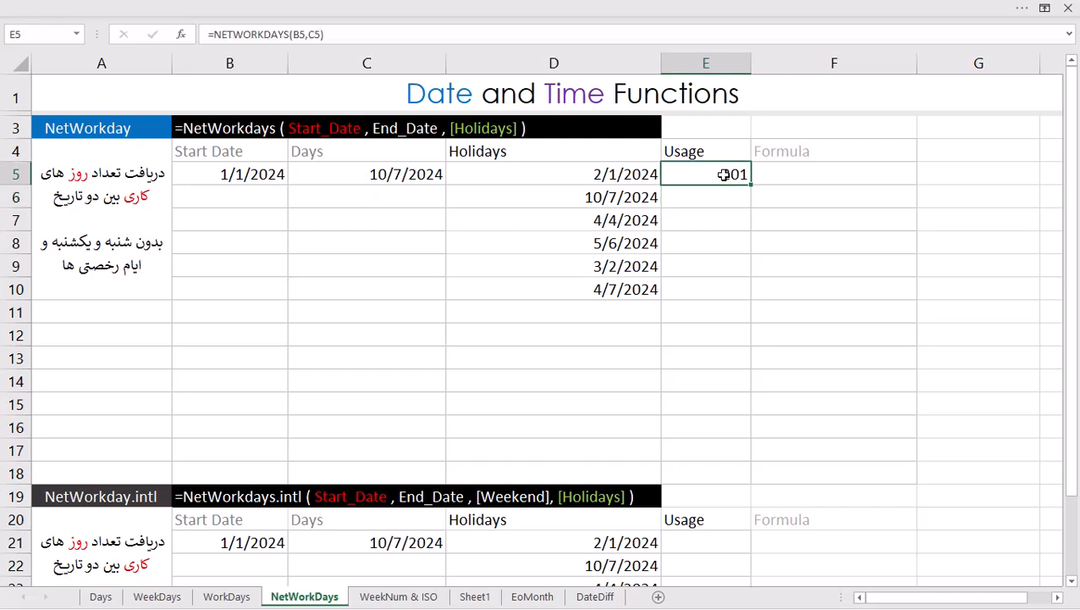
pyautogui.doubleClick(723, 175)
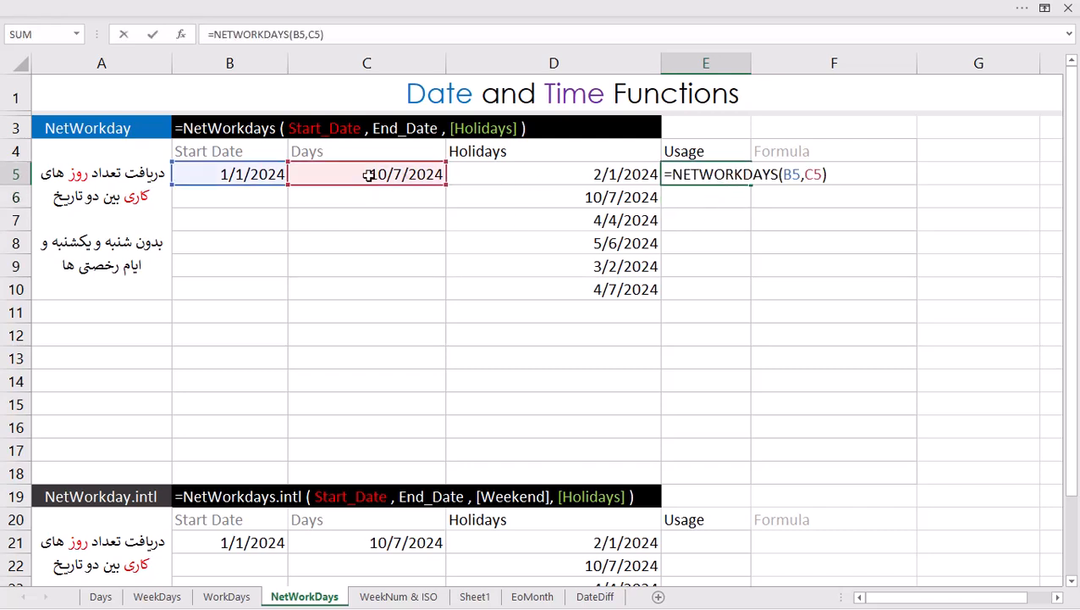
pyautogui.press('Return')
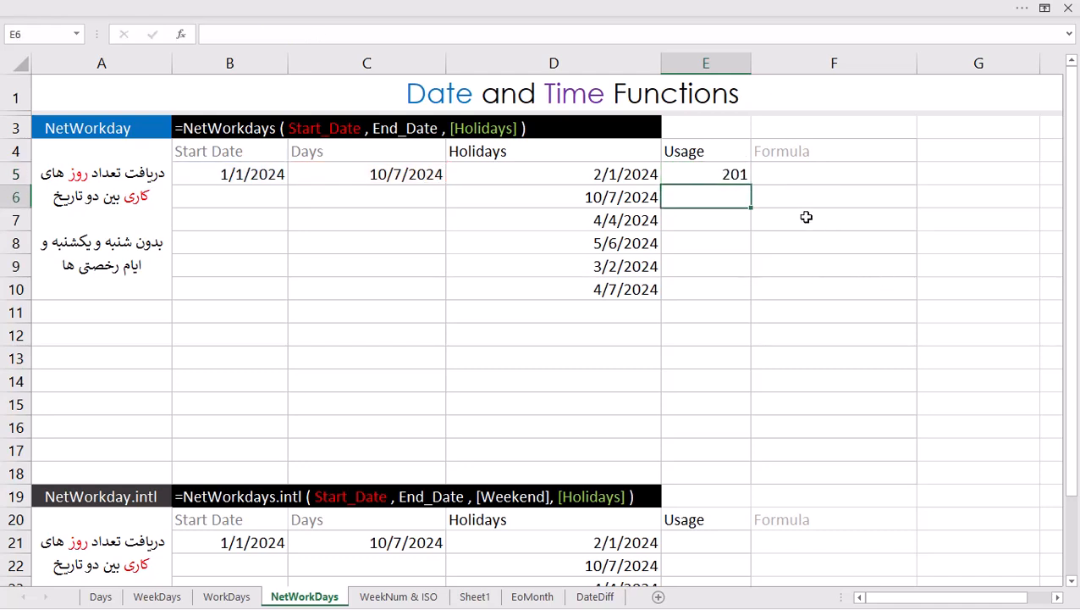
# Add the holiday range D5:D10 to the E5 formula so it reads =NETWORKDAYS(B5,C5,D5:D10)
pyautogui.click(739, 175)
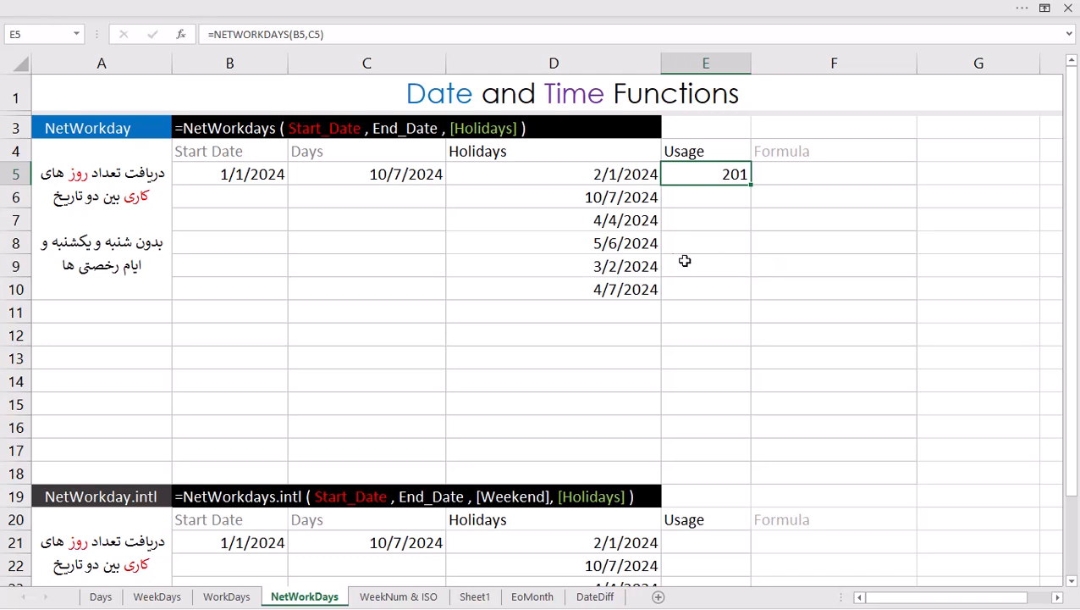
pyautogui.press('F2')
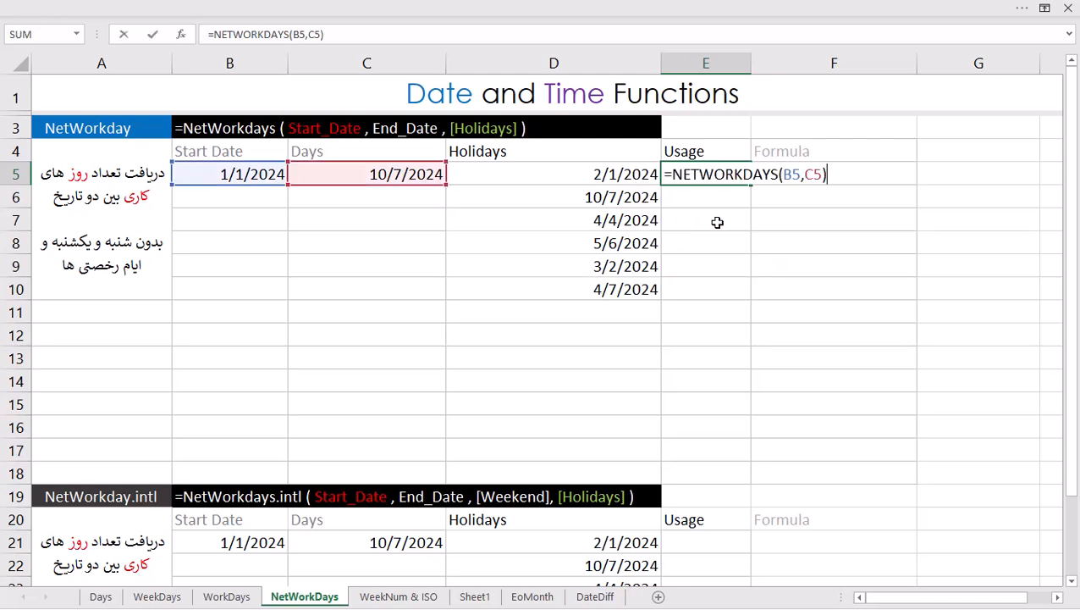
pyautogui.click(823, 176)
pyautogui.write(',')
pyautogui.moveTo(625, 175); pyautogui.dragTo(630, 293)
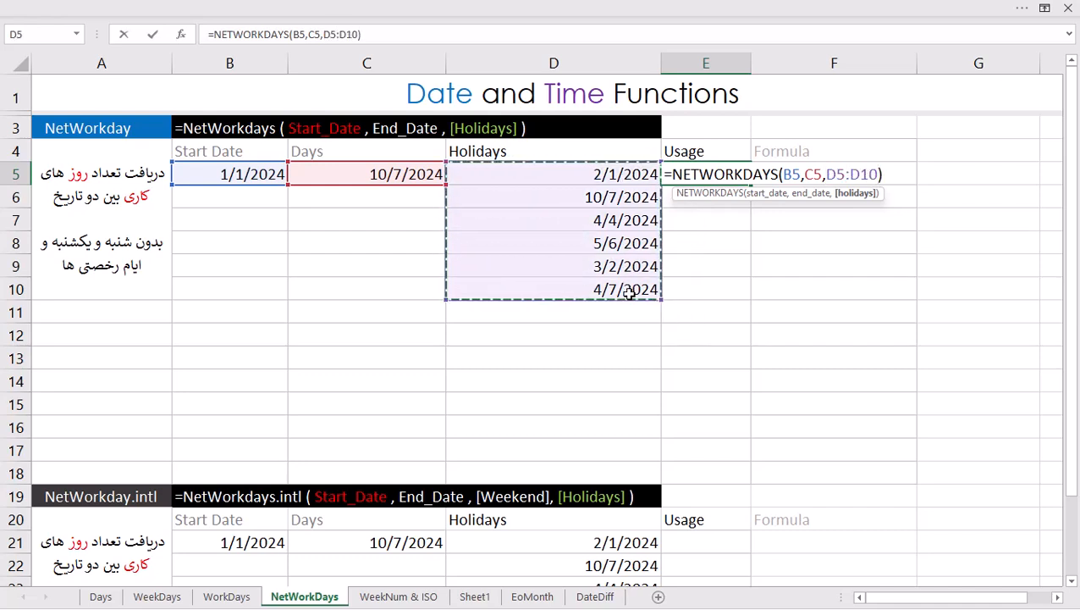
pyautogui.press('Return')
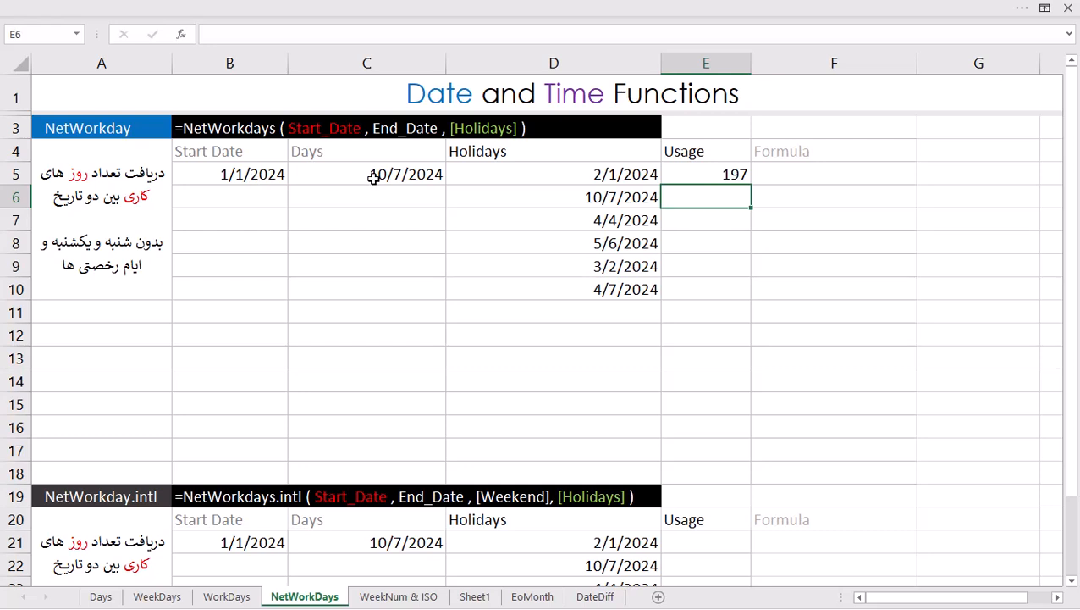
# Calculate the total calendar days in E6 with =C5-B5 for comparison with the E5 working-day count
pyautogui.moveTo(629, 176); pyautogui.dragTo(630, 288)
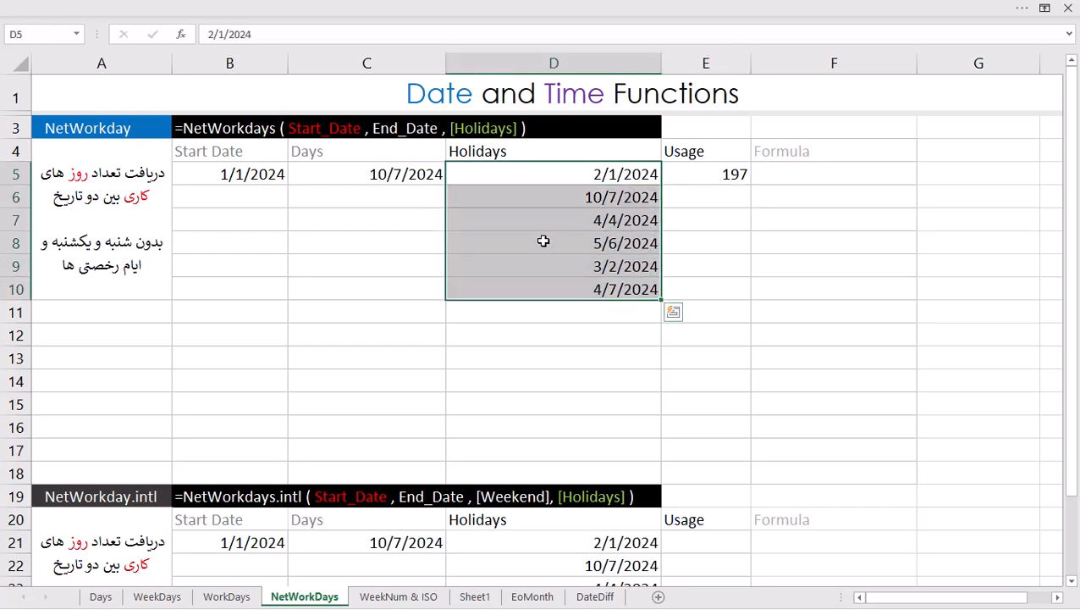
pyautogui.click(735, 192)
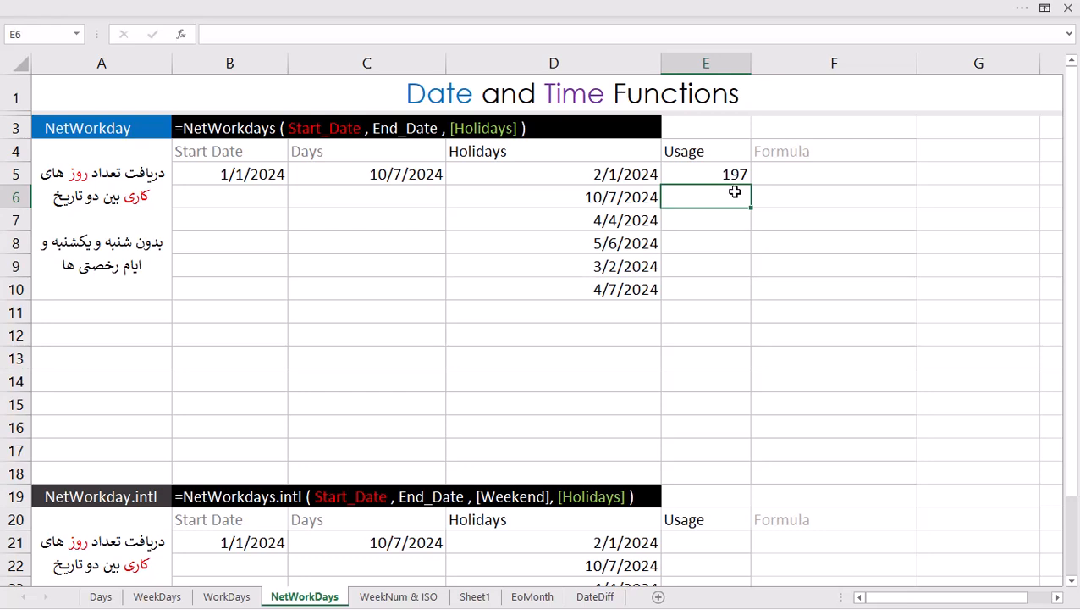
pyautogui.write('=')
pyautogui.click(400, 176)
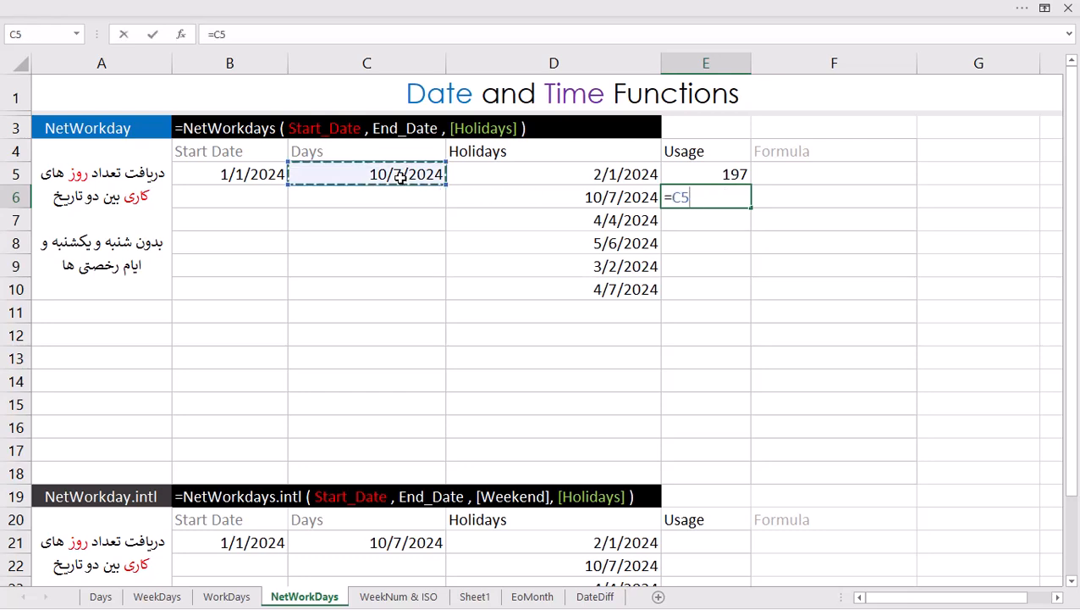
pyautogui.write('-')
pyautogui.click(264, 172)
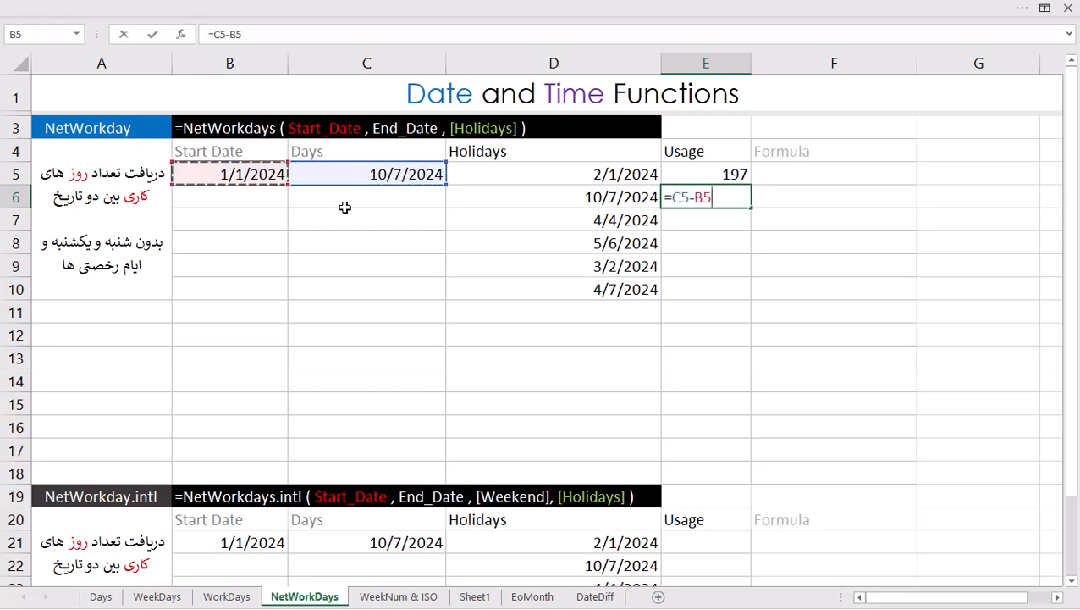
pyautogui.press('Return')
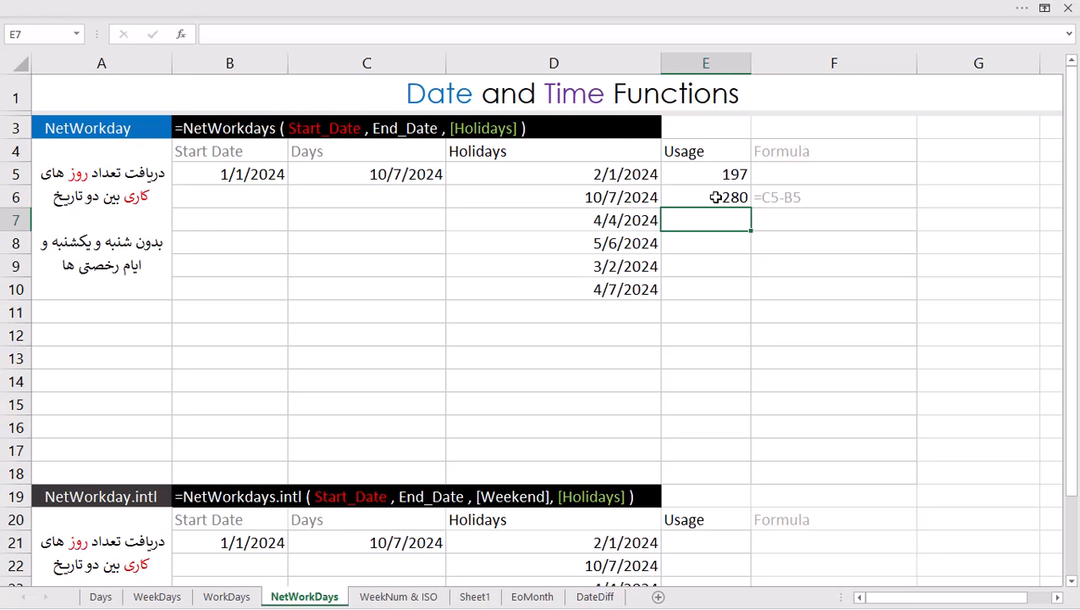
pyautogui.moveTo(639, 174); pyautogui.dragTo(640, 284)
pyautogui.click(727, 174)
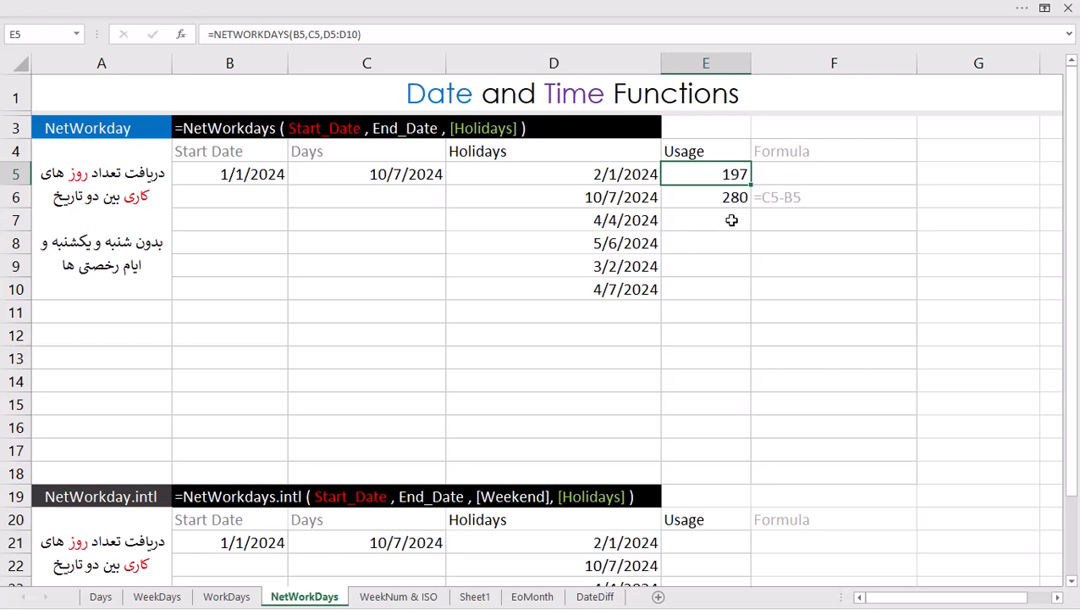
pyautogui.click(728, 219)
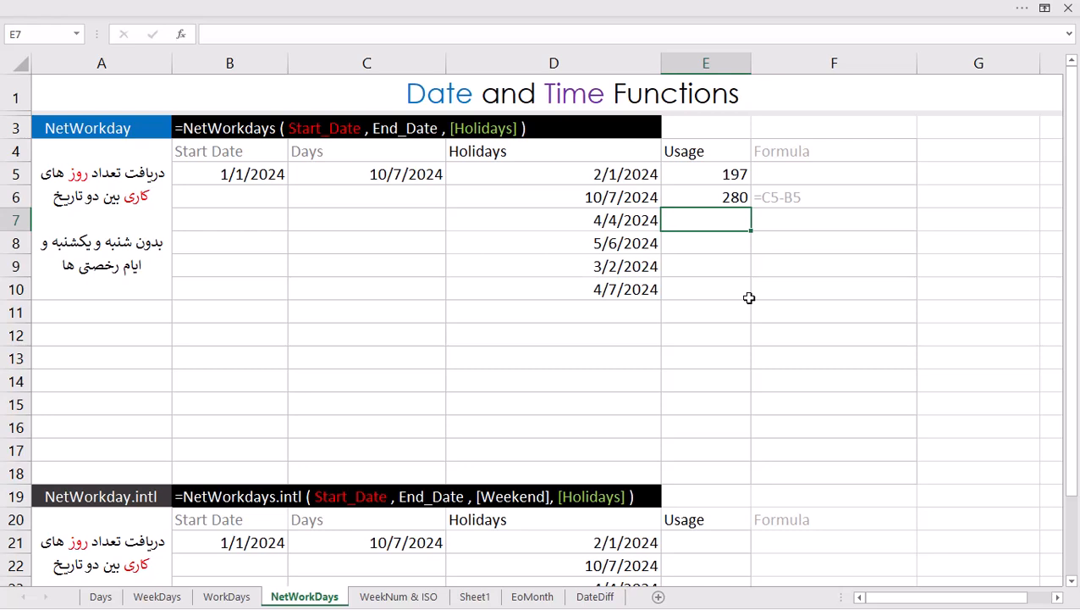
pyautogui.click(241, 174)
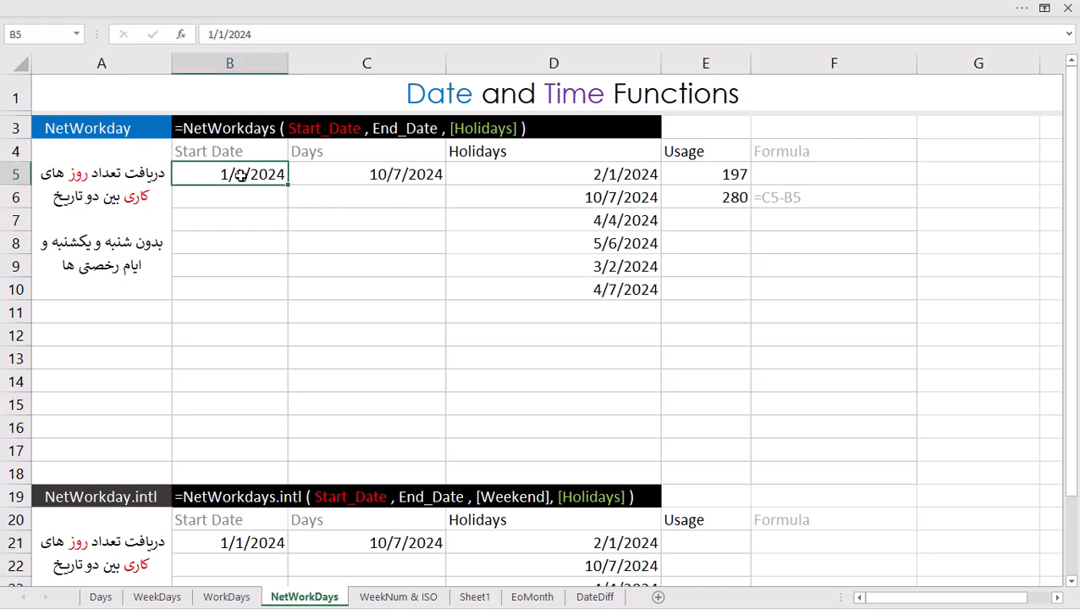
pyautogui.click(356, 178)
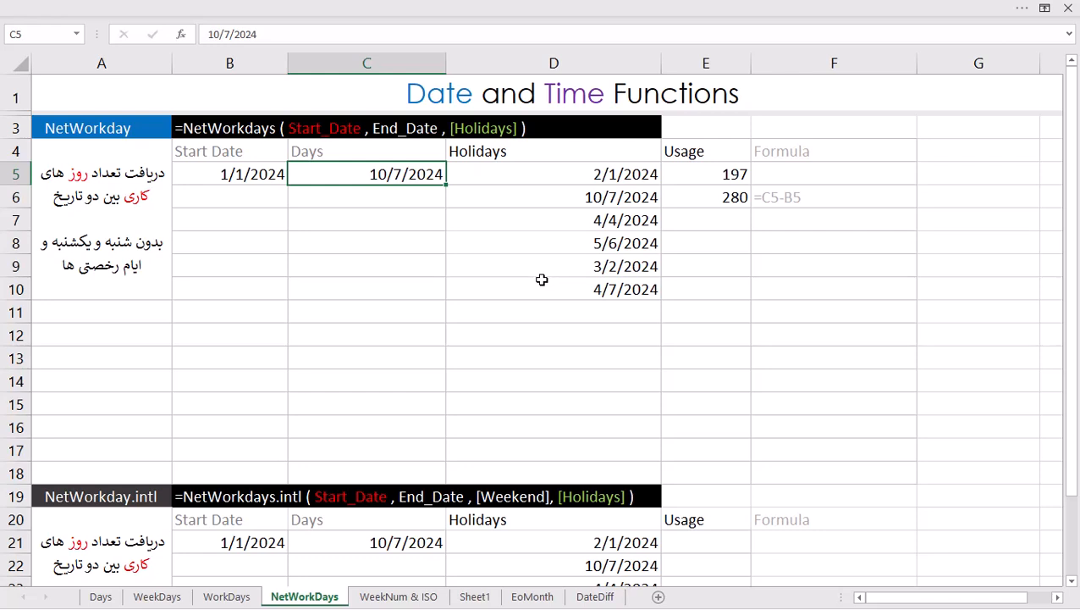
# In the NetWorkday.intl example, enter =NETWORKDAYS.INTL(B21,C21,D21:D26) in E21
pyautogui.scroll(-2, 720, 412)
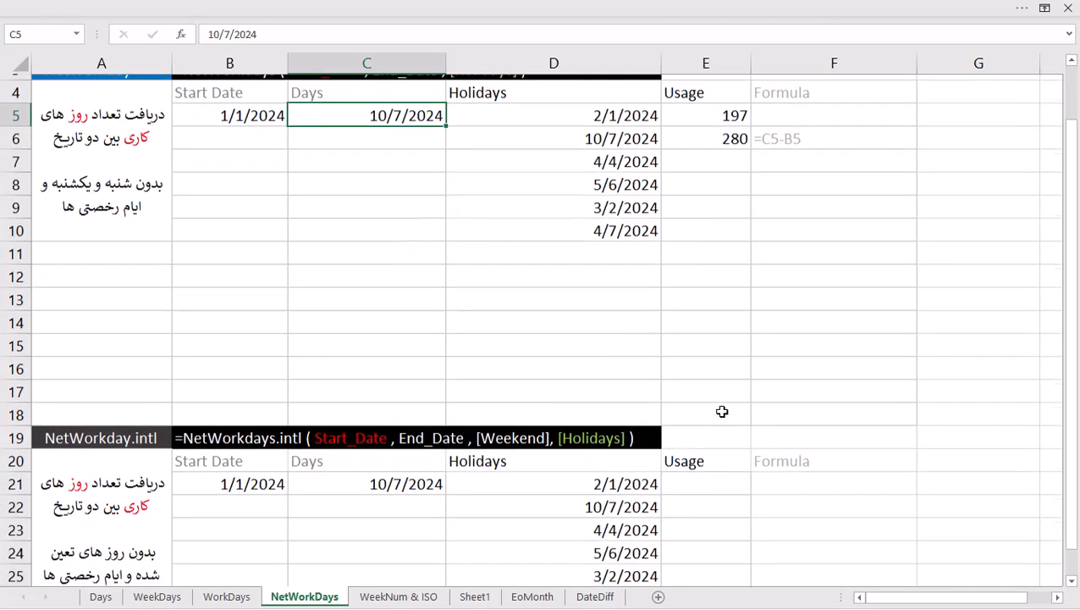
pyautogui.click(718, 410)
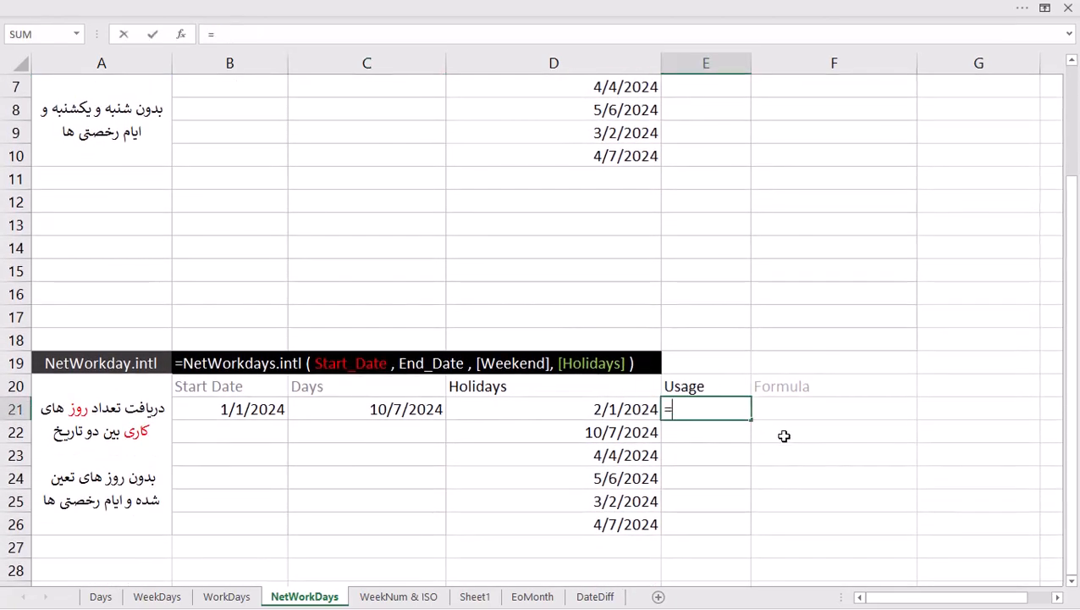
pyautogui.write('=net')
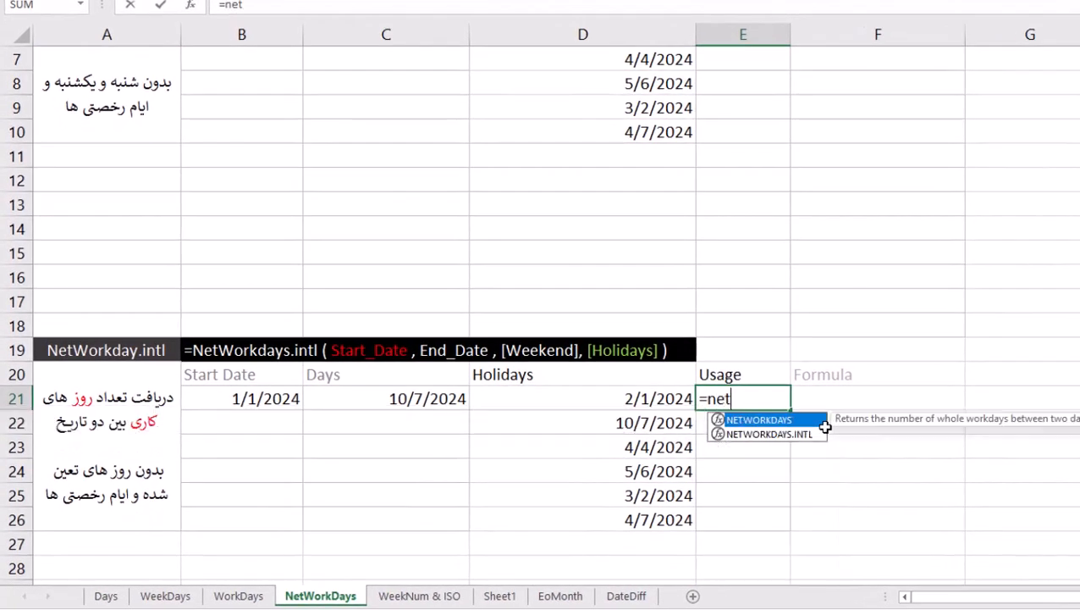
pyautogui.press('Down')
pyautogui.press('Tab')
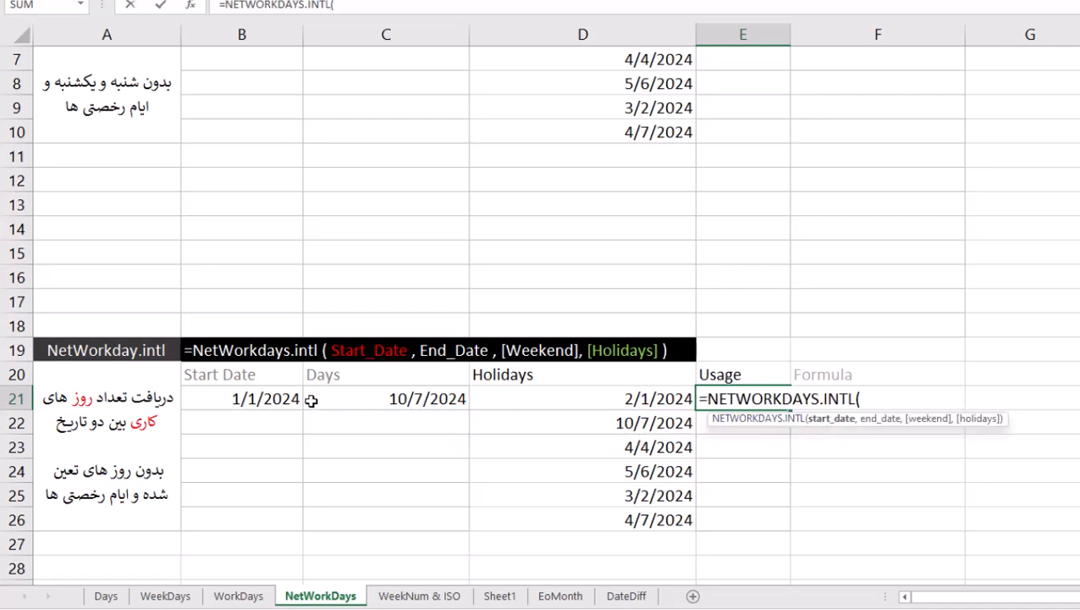
pyautogui.click(280, 398)
pyautogui.write(',')
pyautogui.click(427, 396)
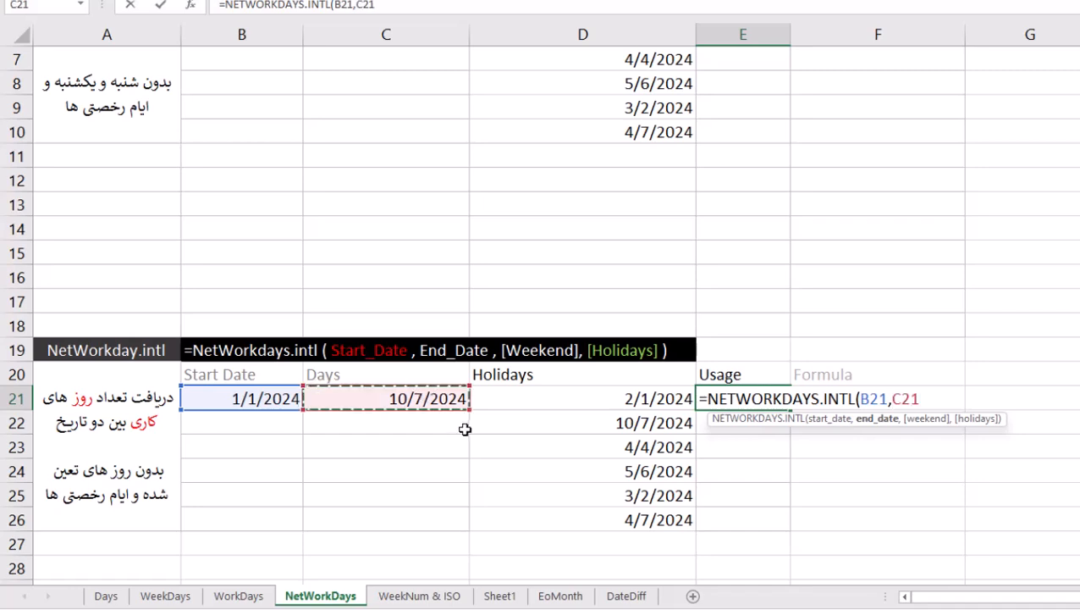
pyautogui.write(',')
pyautogui.moveTo(614, 399); pyautogui.dragTo(622, 519)
pyautogui.press('Return')
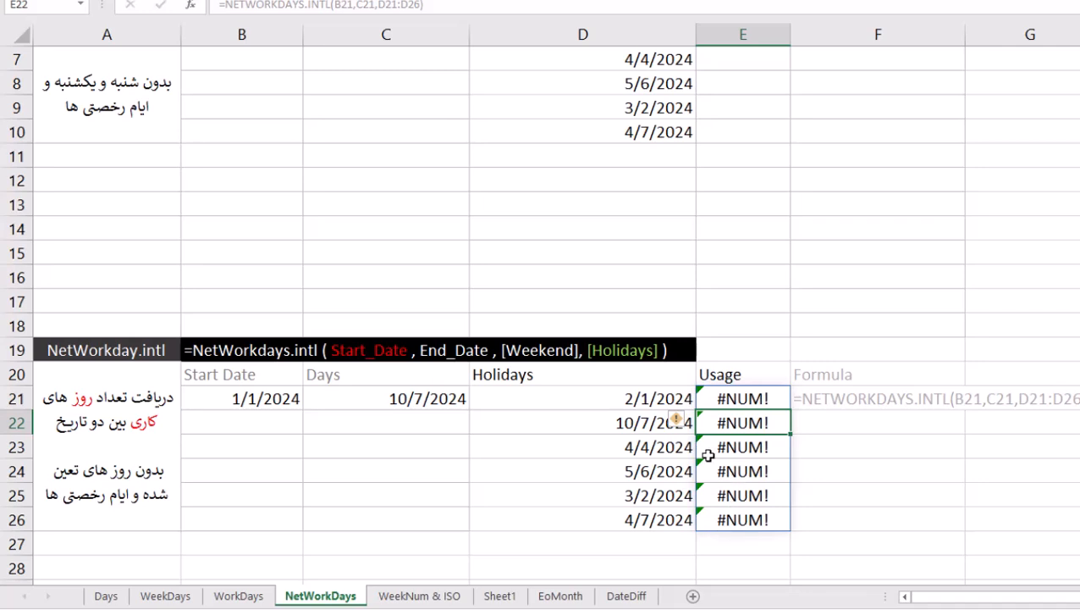
# Remove the D21:D26 argument from the E21 formula so it reads =NETWORKDAYS.INTL(B21,C21)
pyautogui.click(724, 398)
pyautogui.press('F2')
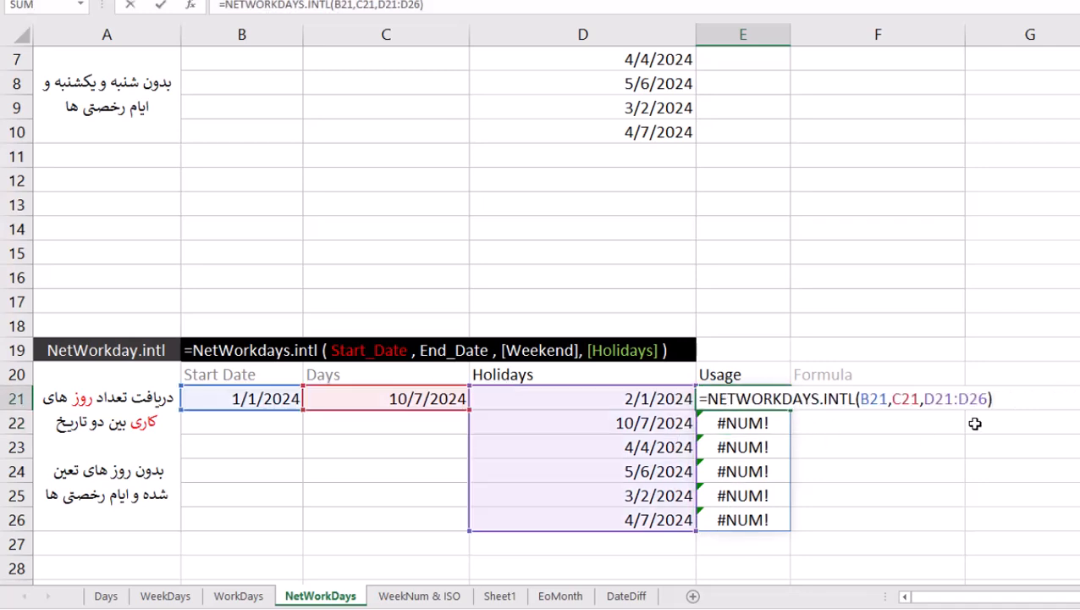
pyautogui.moveTo(988, 398); pyautogui.dragTo(919, 398)
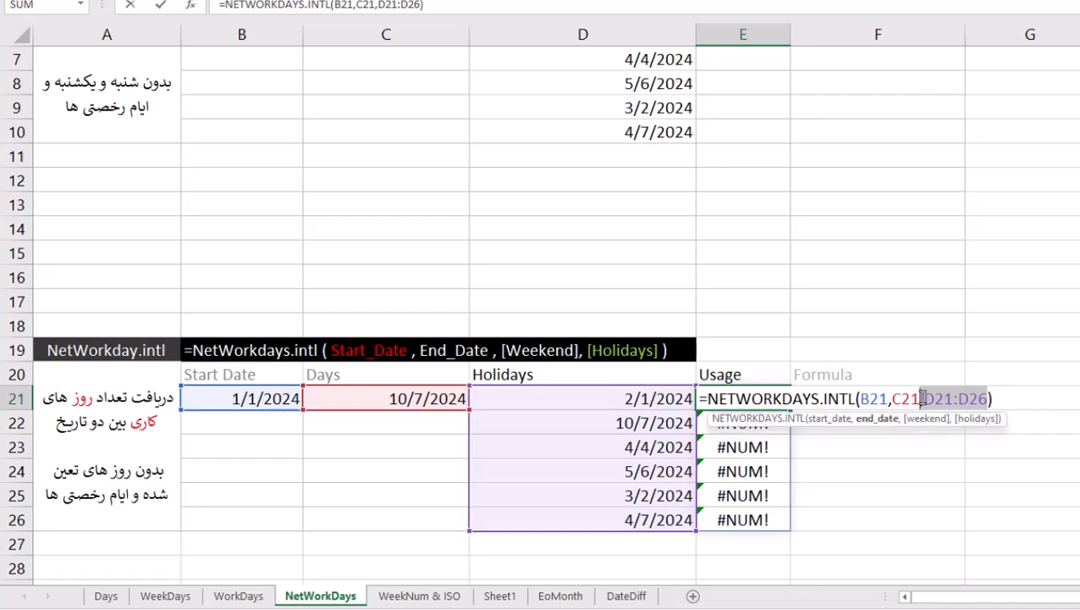
pyautogui.press('BackSpace')
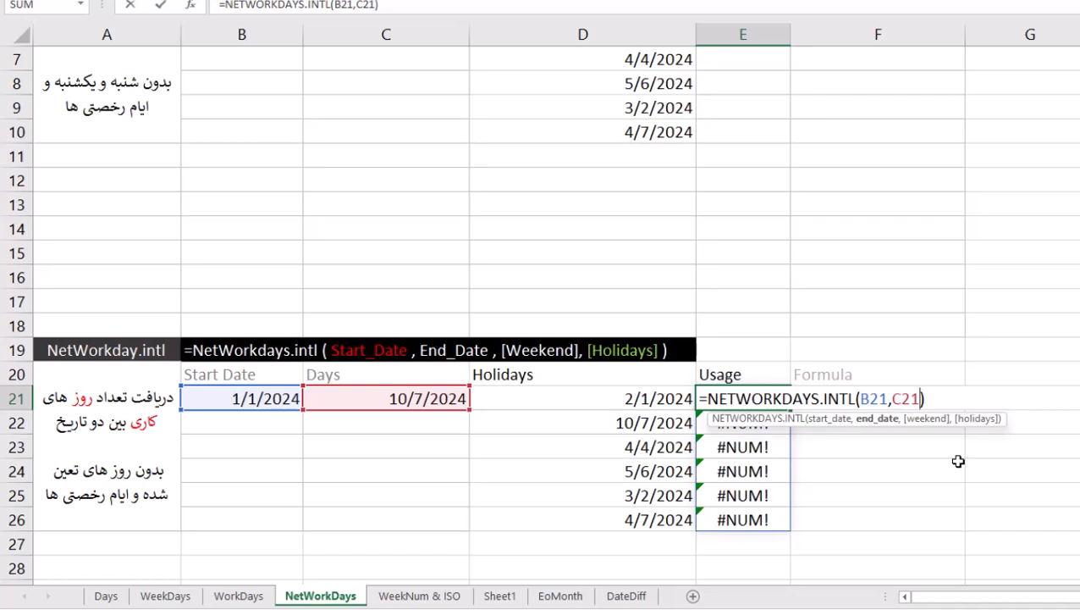
pyautogui.press('Return')
pyautogui.click(770, 399)
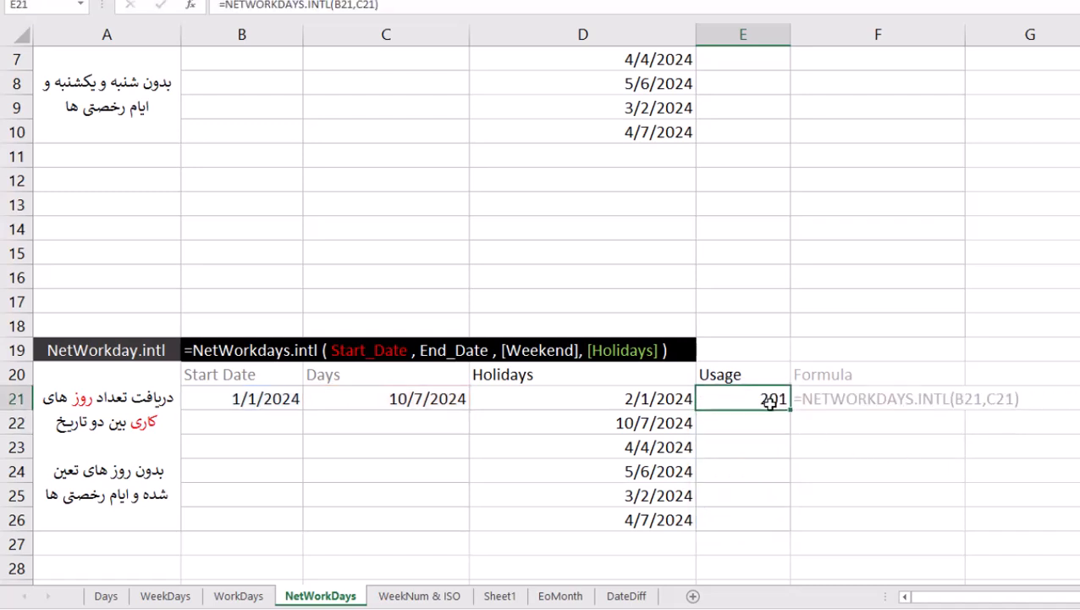
# Compare E21 with the NETWORKDAYS result in E5, and add weekend code 16 (Friday only) to the E21 formula
pyautogui.scroll(1, 821, 461)
pyautogui.scroll(2, 820, 461)
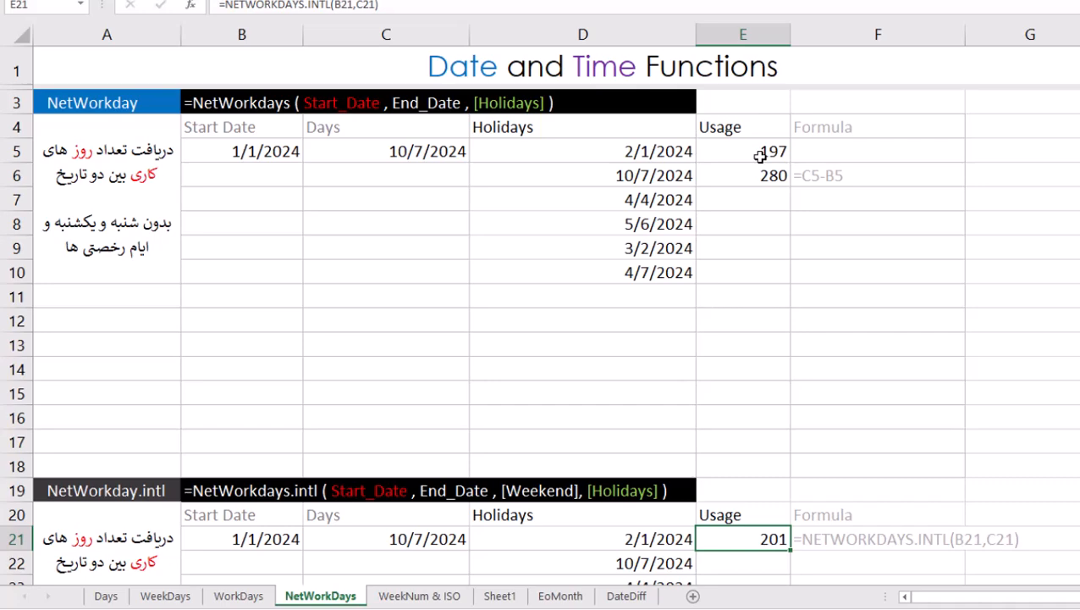
pyautogui.scroll(-2, 834, 489)
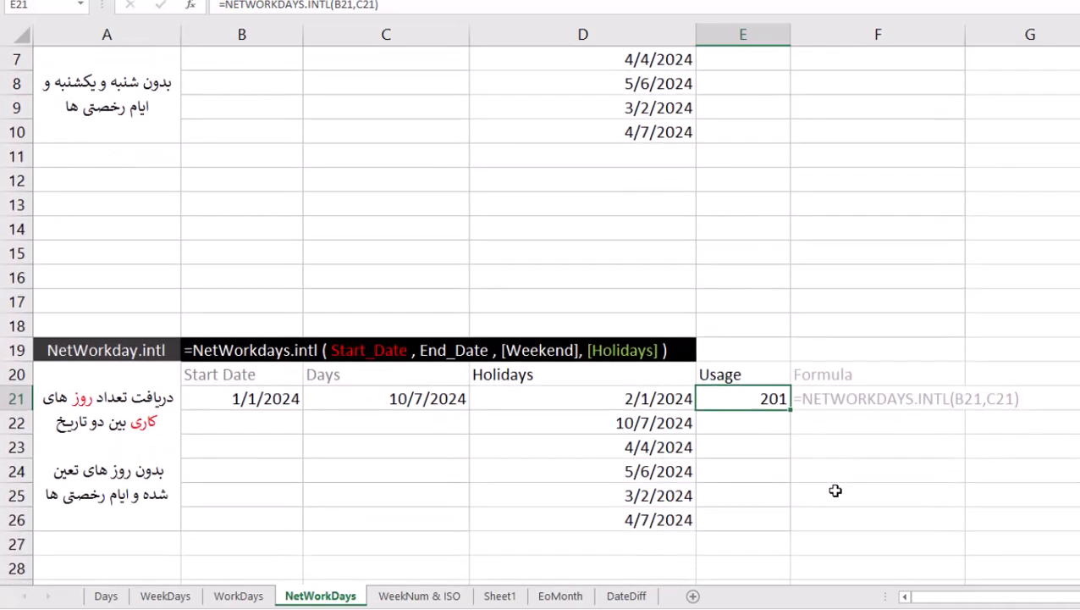
pyautogui.press('F2')
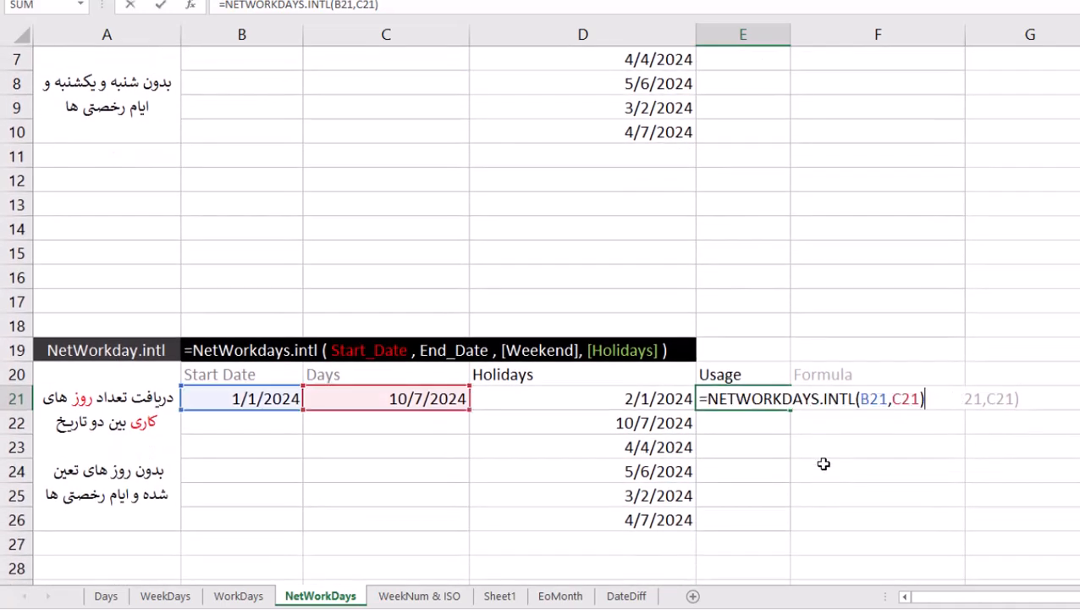
pyautogui.click(923, 399)
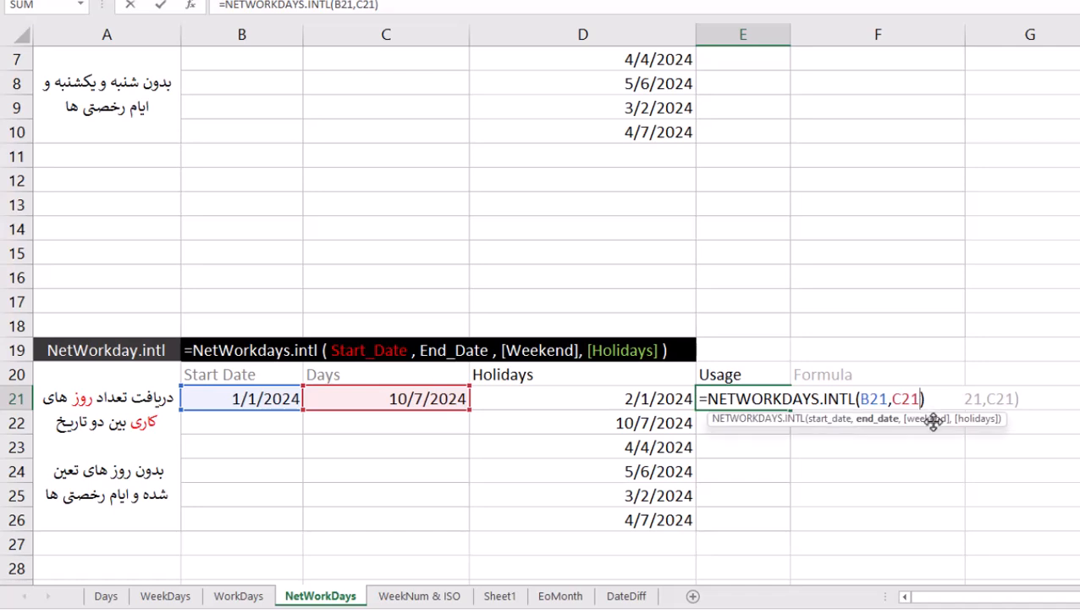
pyautogui.write(',')
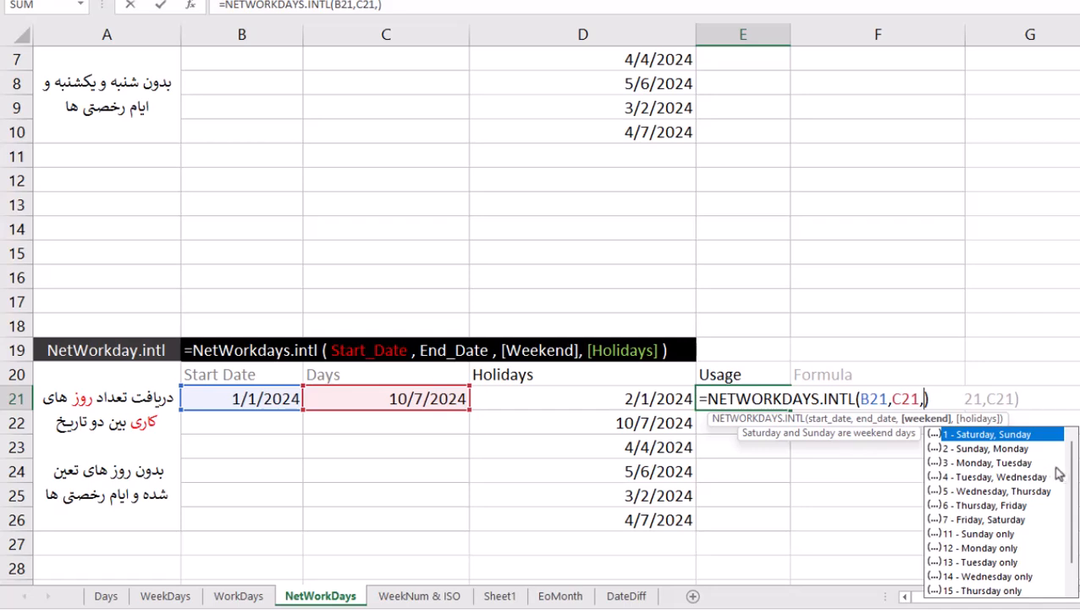
pyautogui.moveTo(1073, 466); pyautogui.dragTo(1074, 489)
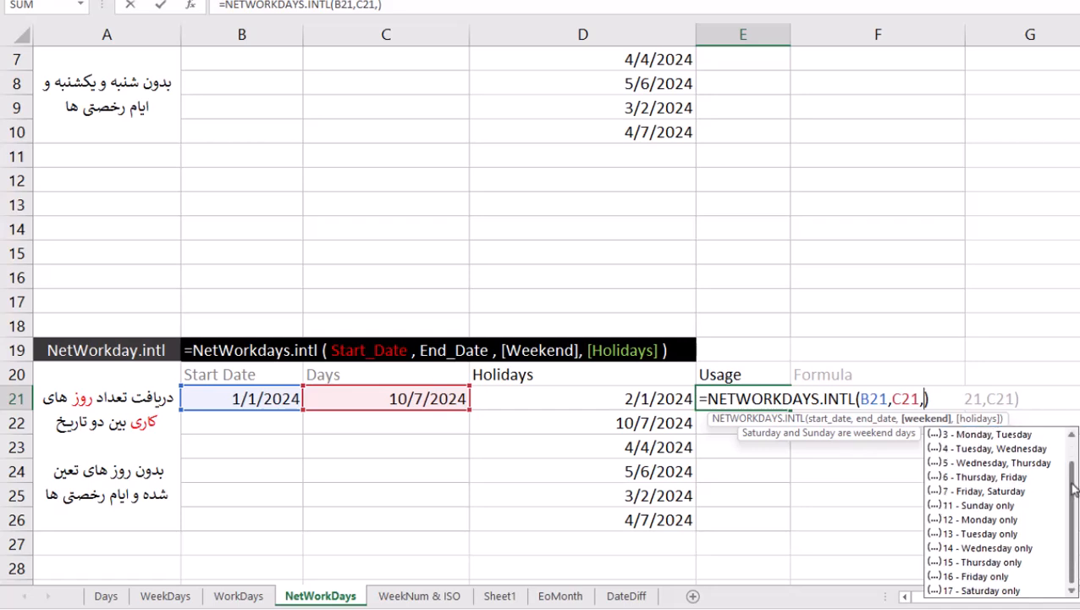
pyautogui.doubleClick(982, 576)
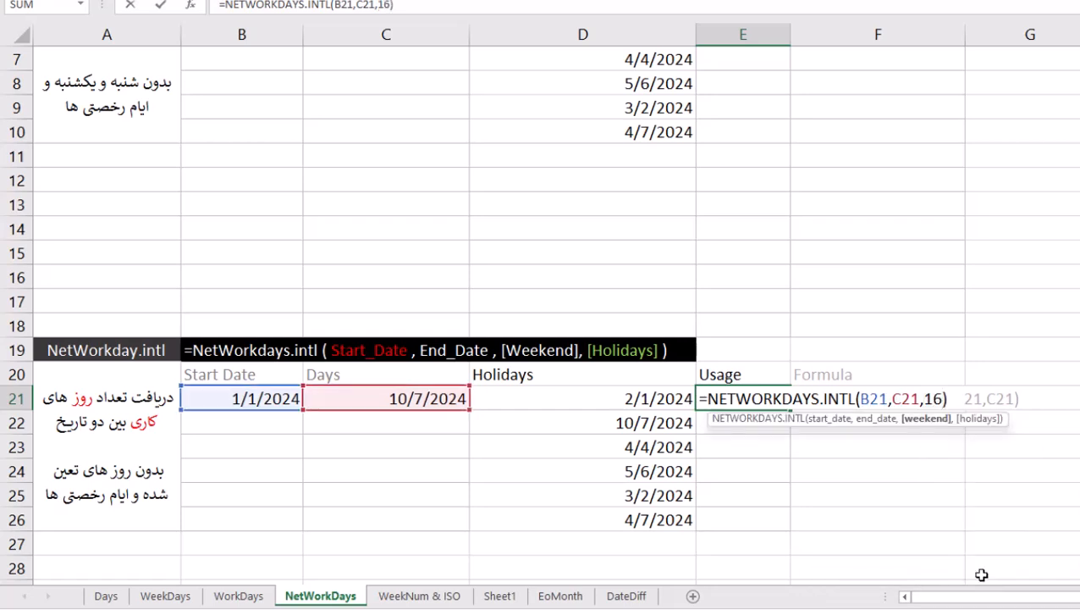
pyautogui.write(')')
pyautogui.press('Return')
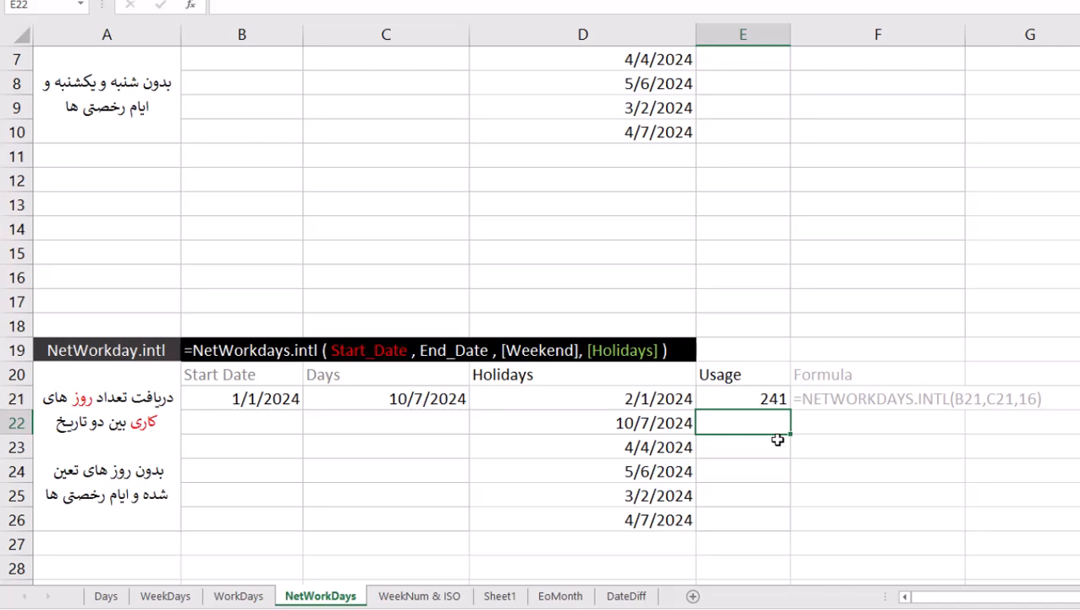
# Add the holiday range D21:D26 to the E21 formula so it reads =NETWORKDAYS.INTL(B21,C21,16,D21:D26)
pyautogui.click(759, 400)
pyautogui.moveTo(631, 403); pyautogui.dragTo(637, 518)
pyautogui.click(754, 399)
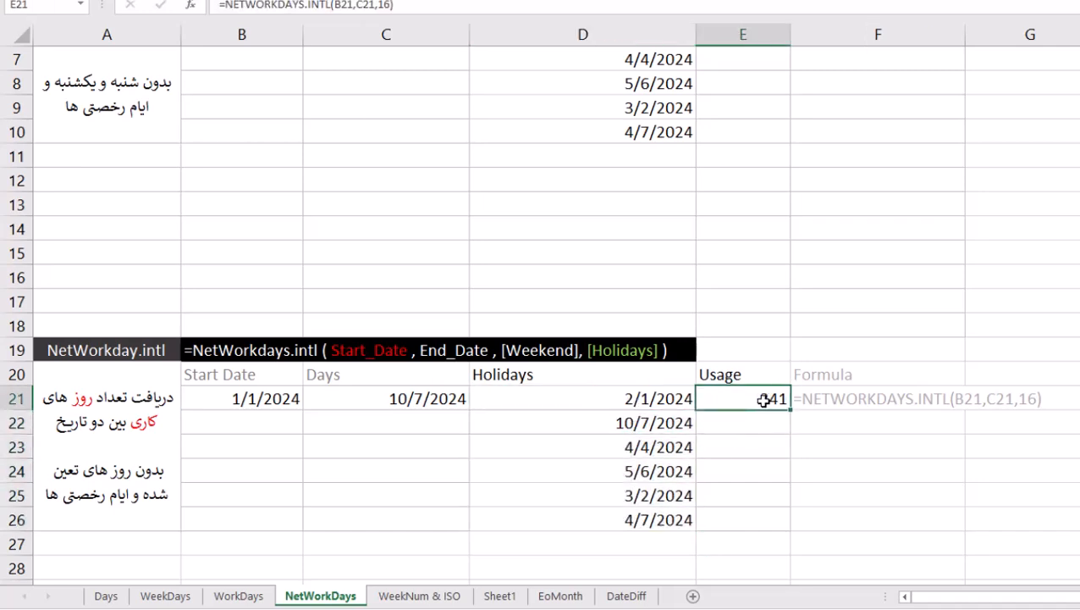
pyautogui.press('F2')
pyautogui.click(939, 400)
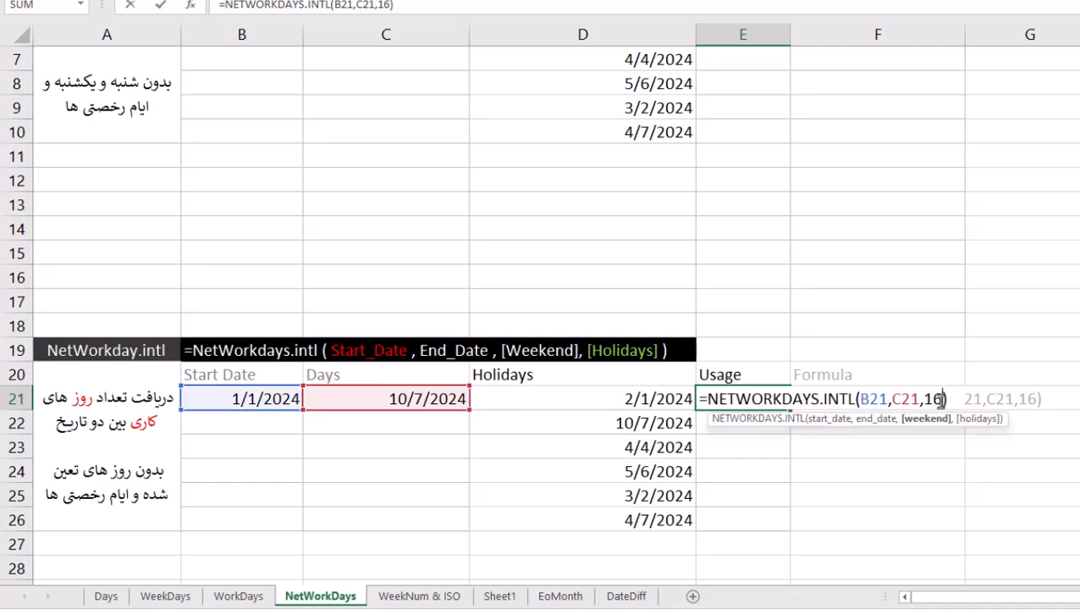
pyautogui.write(',')
pyautogui.moveTo(649, 403); pyautogui.dragTo(656, 534)
pyautogui.press('Return')
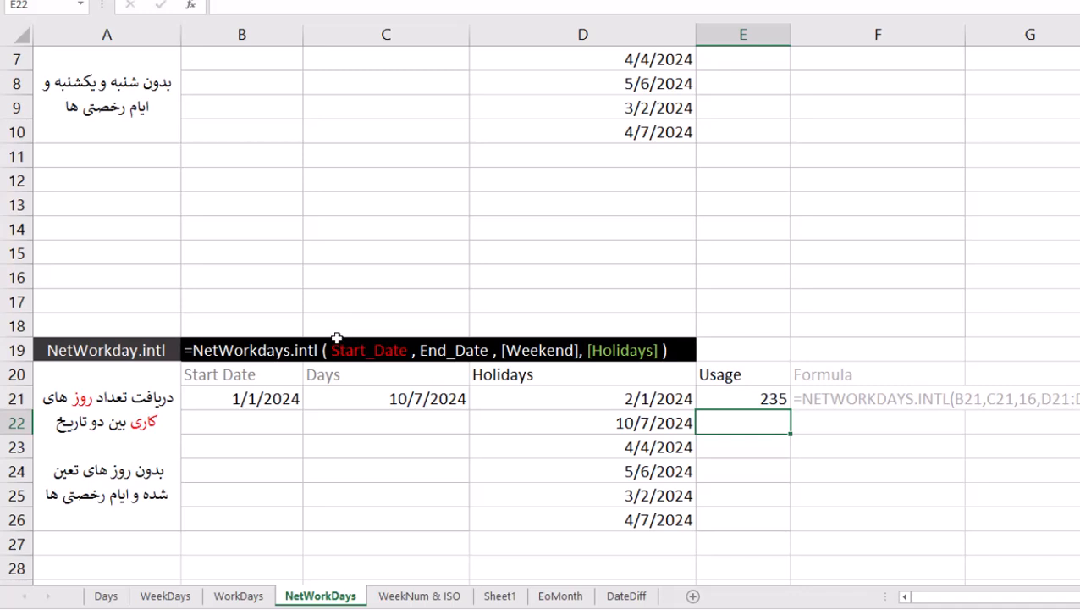
# On the WeekNum & ISO sheet, enter =ISOWEEKNUM(B5) in C5 and fill the formula down through C7
pyautogui.click(406, 596)
pyautogui.click(373, 154)
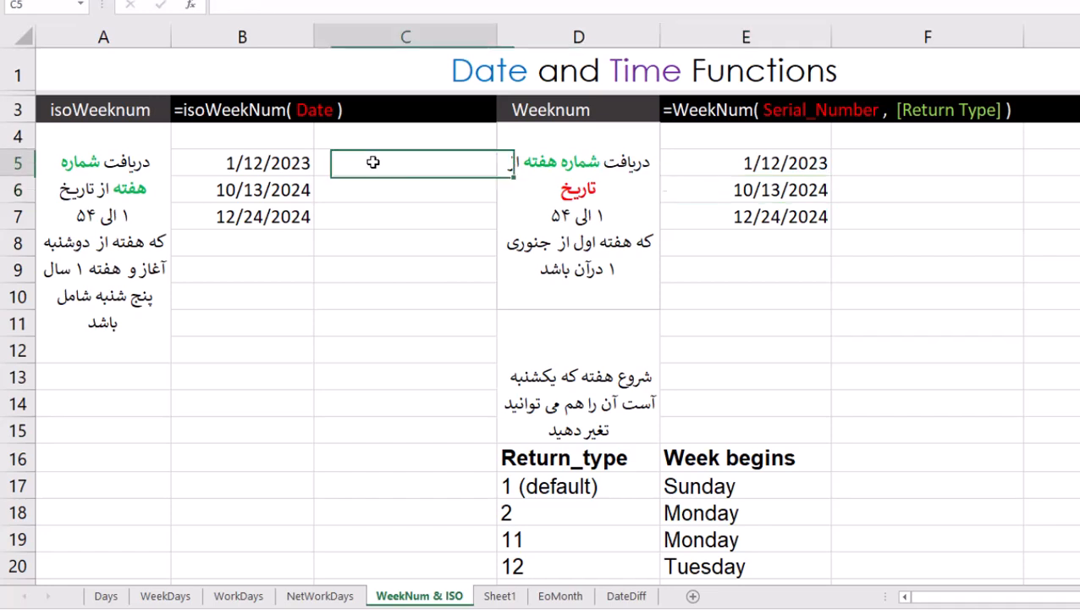
pyautogui.write('=')
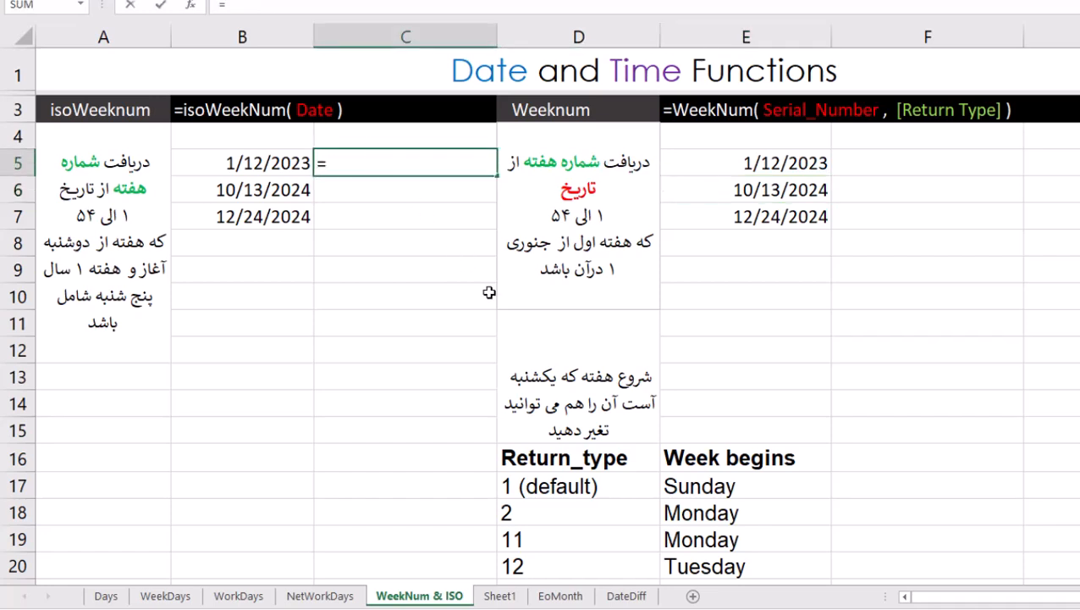
pyautogui.write('iso')
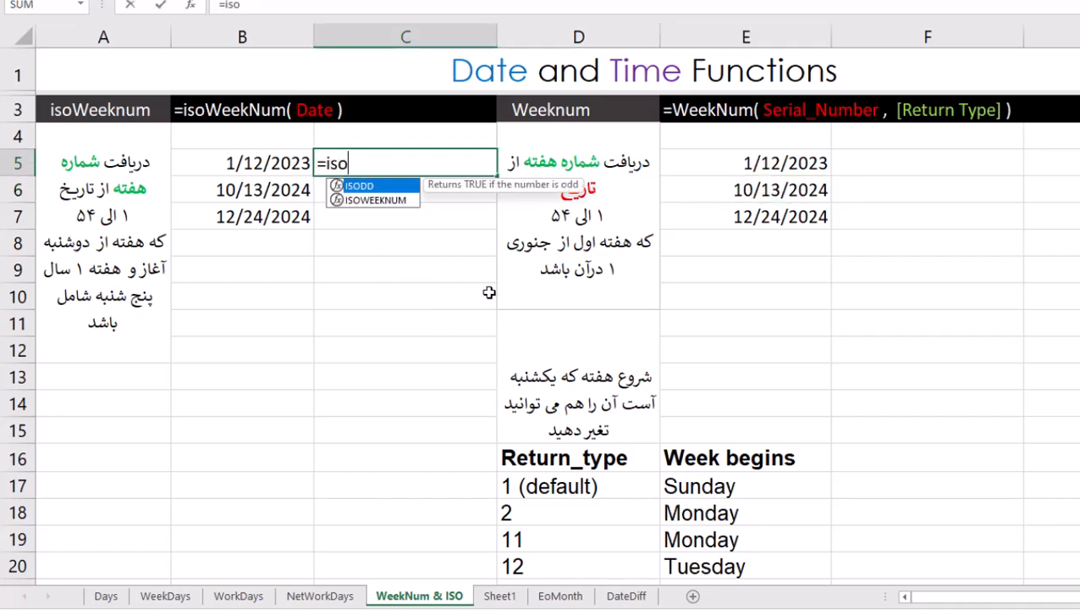
pyautogui.write('w')
pyautogui.press('Tab')
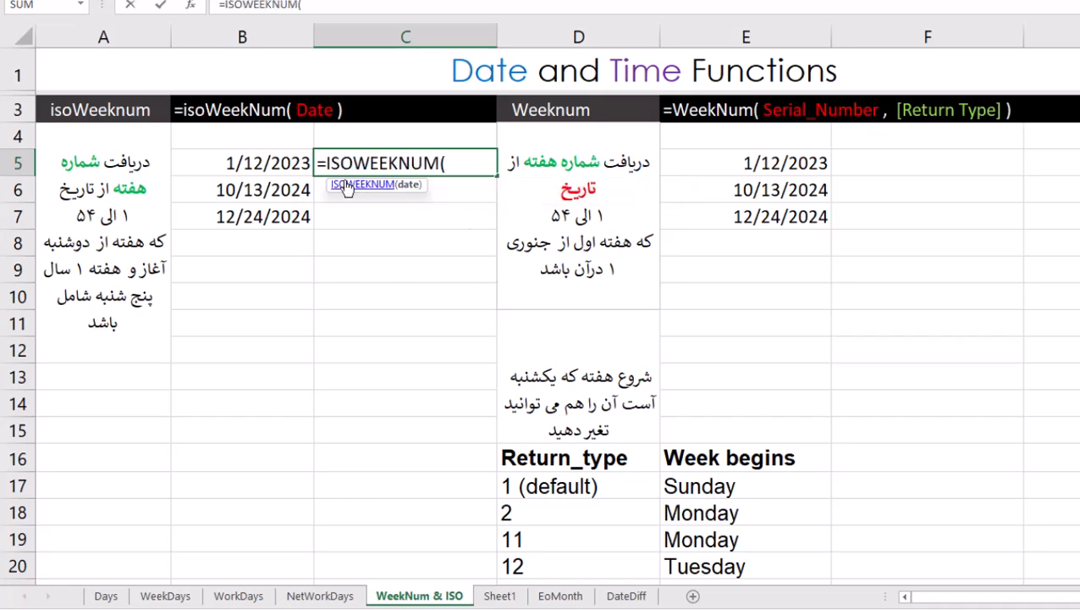
pyautogui.click(287, 165)
pyautogui.press('Return')
pyautogui.click(434, 164)
pyautogui.moveTo(497, 179); pyautogui.dragTo(495, 222)
# Change the date in B5 to 1/1/2023 to test the ISO week number
pyautogui.moveTo(251, 163); pyautogui.dragTo(251, 188)
pyautogui.click(251, 163)
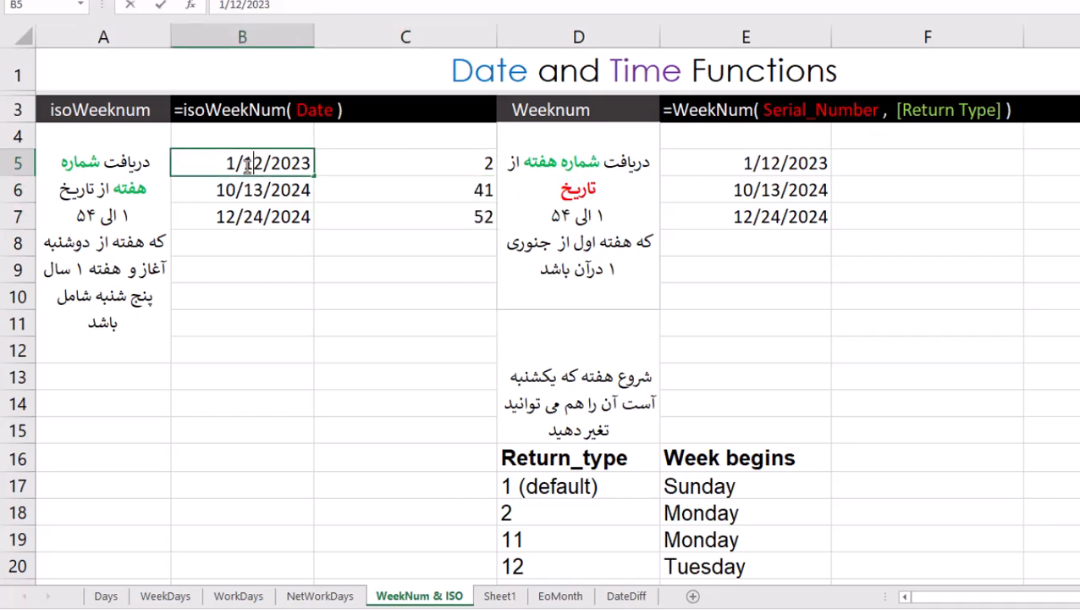
pyautogui.doubleClick(263, 164)
pyautogui.press('Delete')
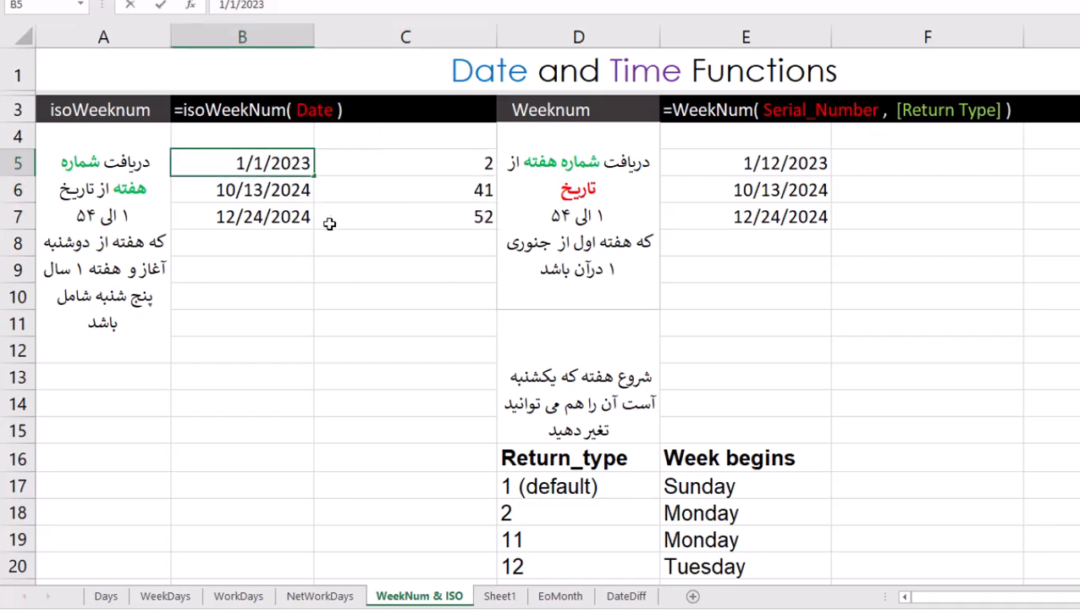
pyautogui.press('Return')
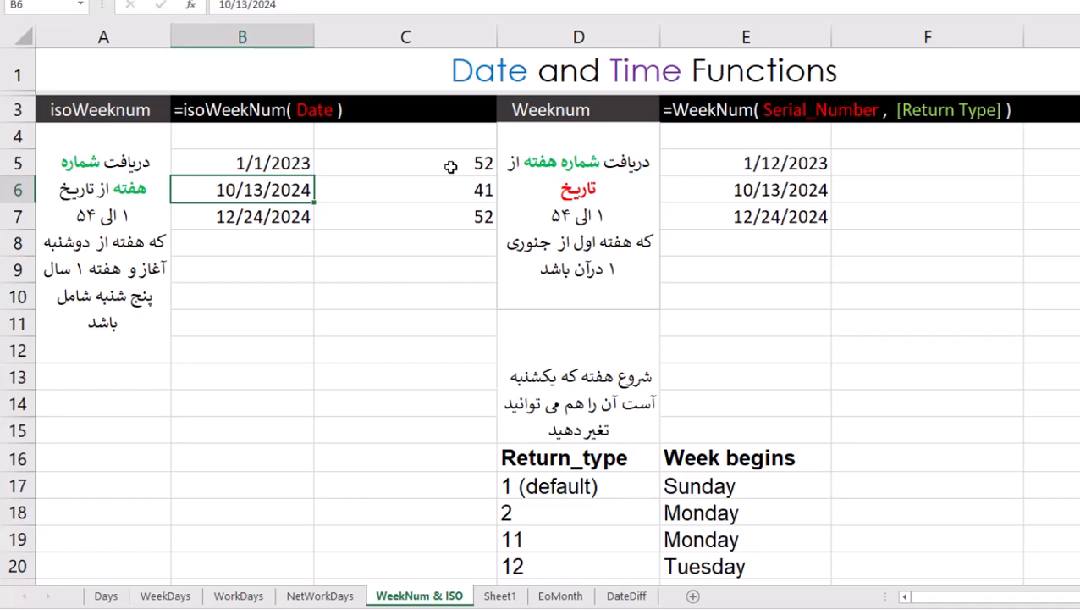
# Set the date in B5 to 1/4/2023 and select the ISO week result in C6
pyautogui.doubleClick(260, 163)
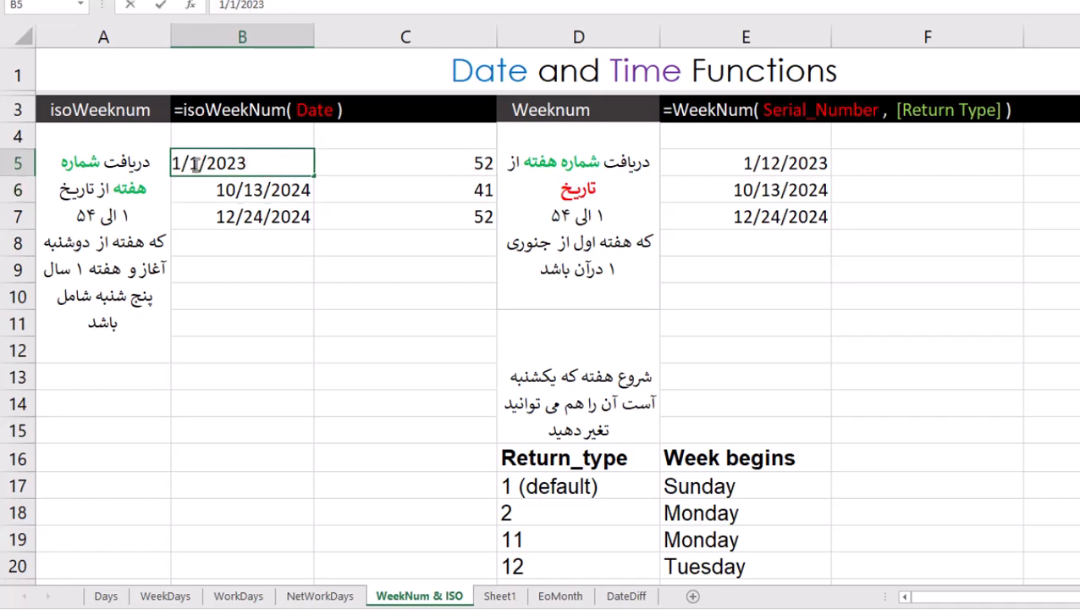
pyautogui.doubleClick(194, 164)
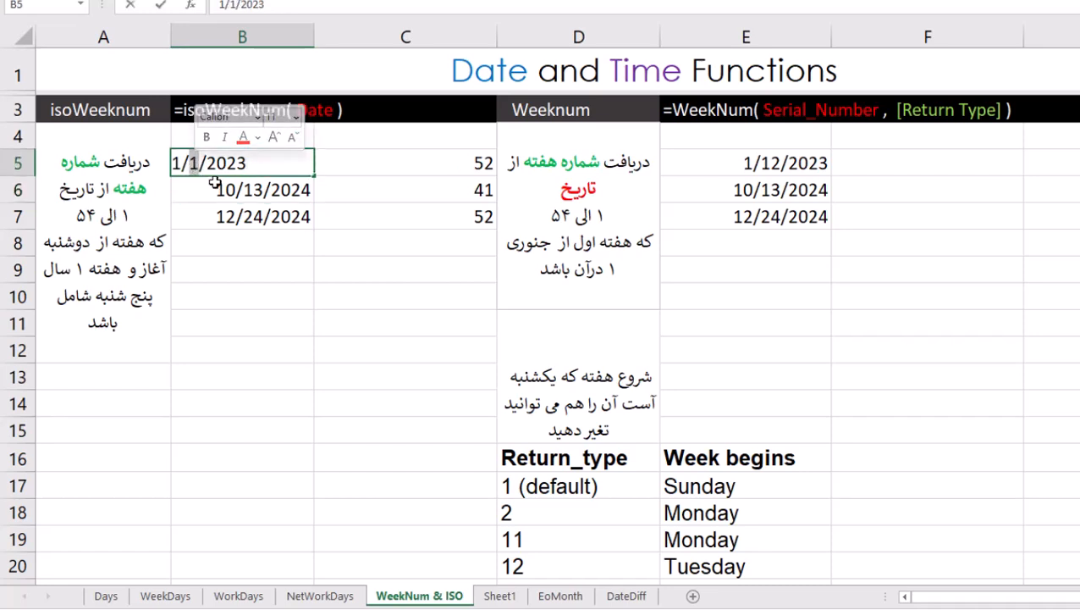
pyautogui.write('4')
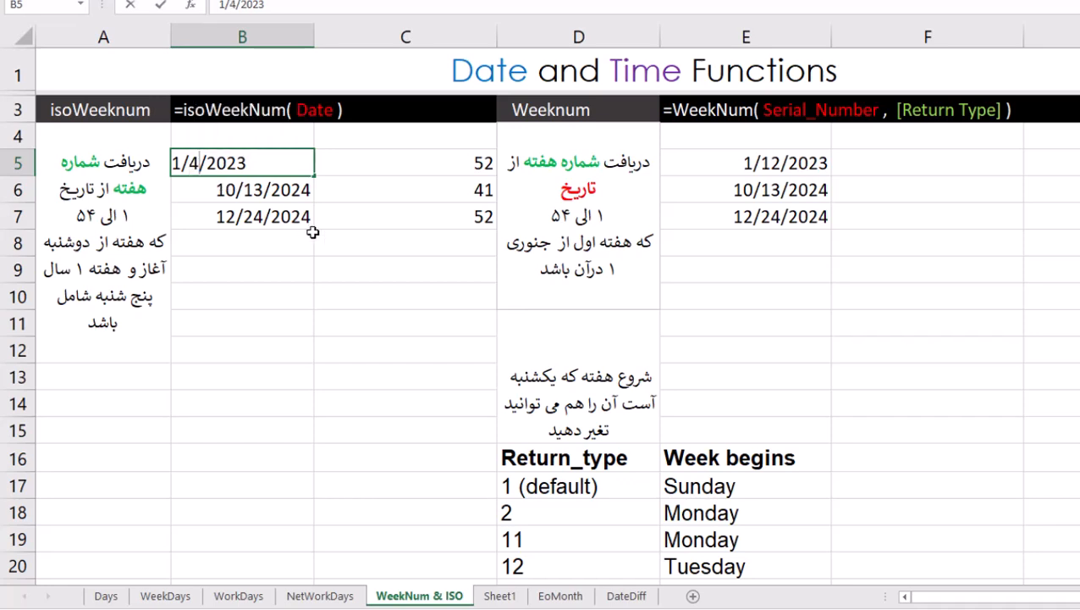
pyautogui.press('Return')
pyautogui.click(453, 193)
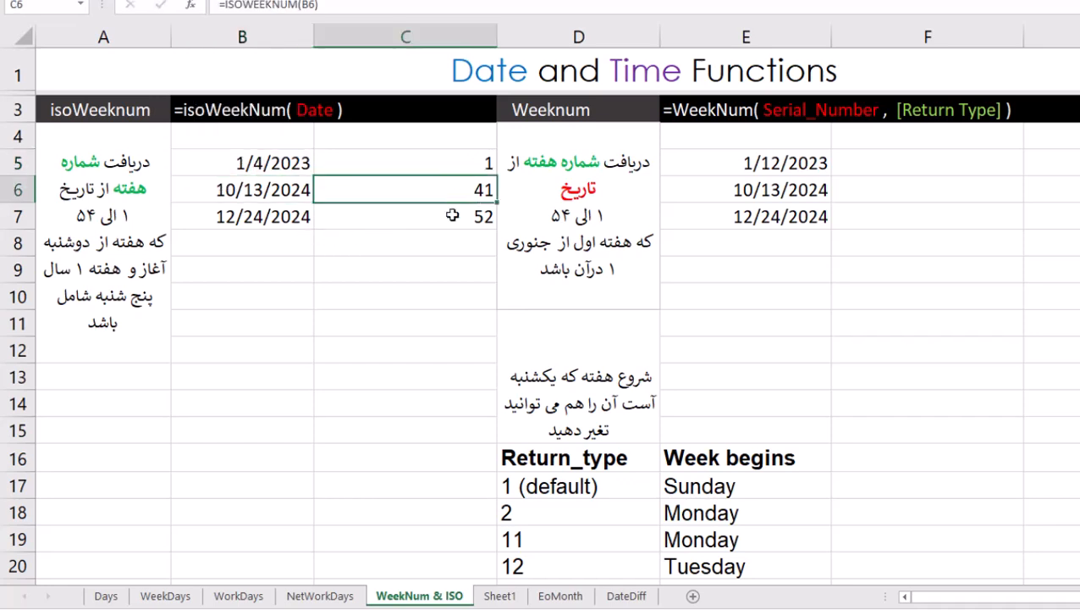
# Change the date in B7 to 12/31/2024 to test the year-end ISO week number
pyautogui.click(425, 223)
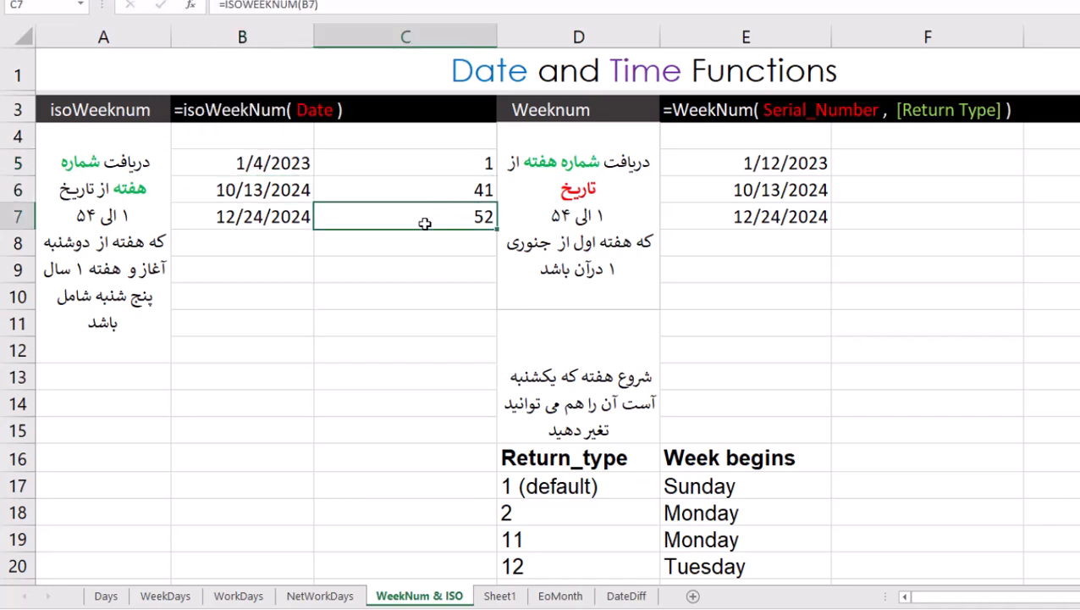
pyautogui.doubleClick(248, 218)
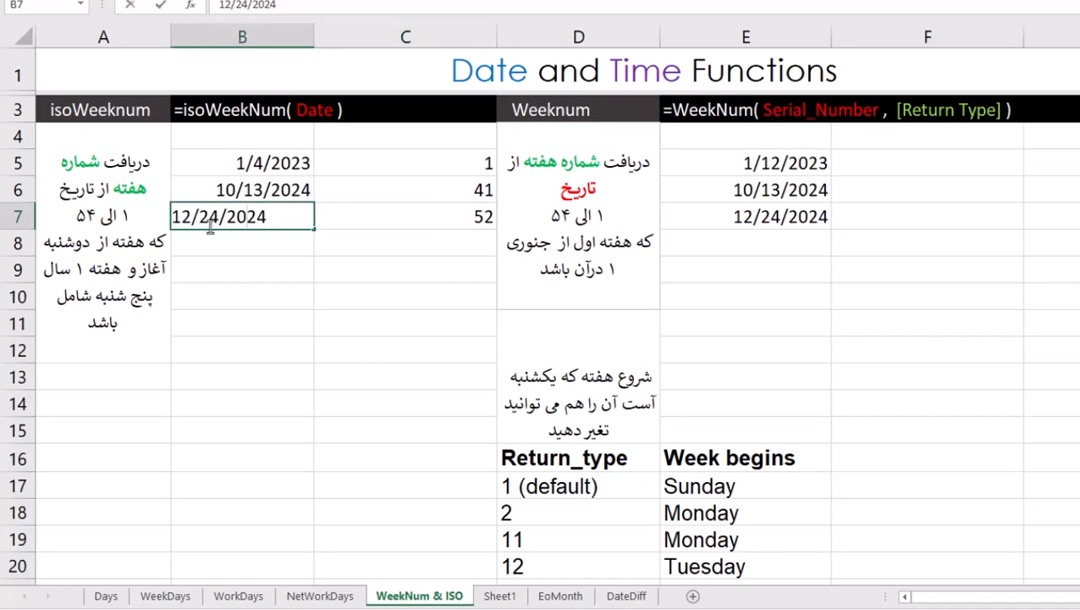
pyautogui.moveTo(204, 220); pyautogui.dragTo(219, 220)
pyautogui.write('31')
pyautogui.press('Return')
# Set the date in B7 to 12/27/2024
pyautogui.doubleClick(247, 220)
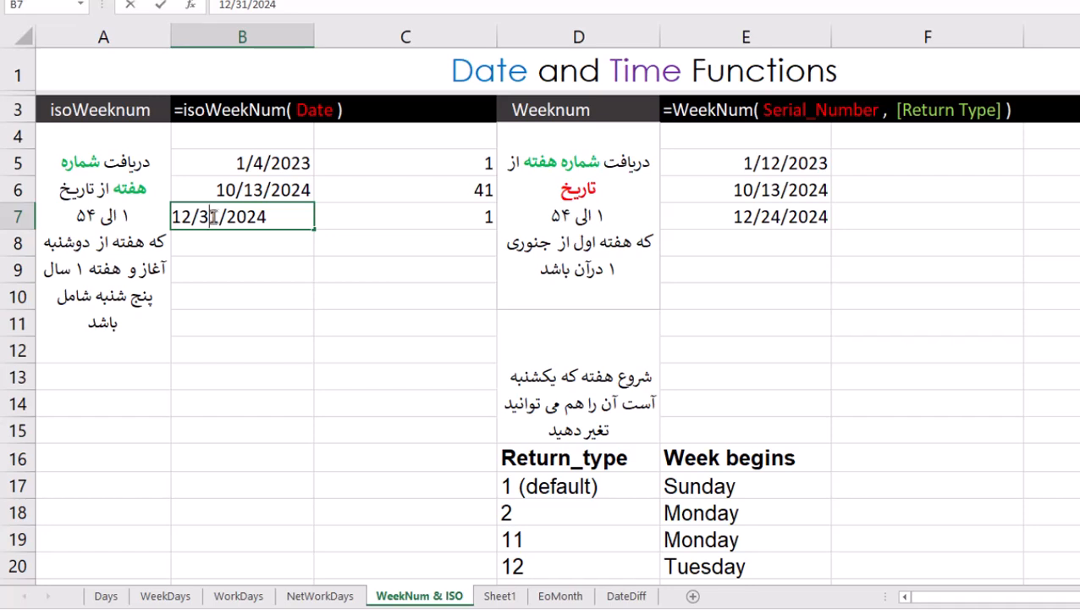
pyautogui.moveTo(200, 217); pyautogui.dragTo(215, 217)
pyautogui.write('2')
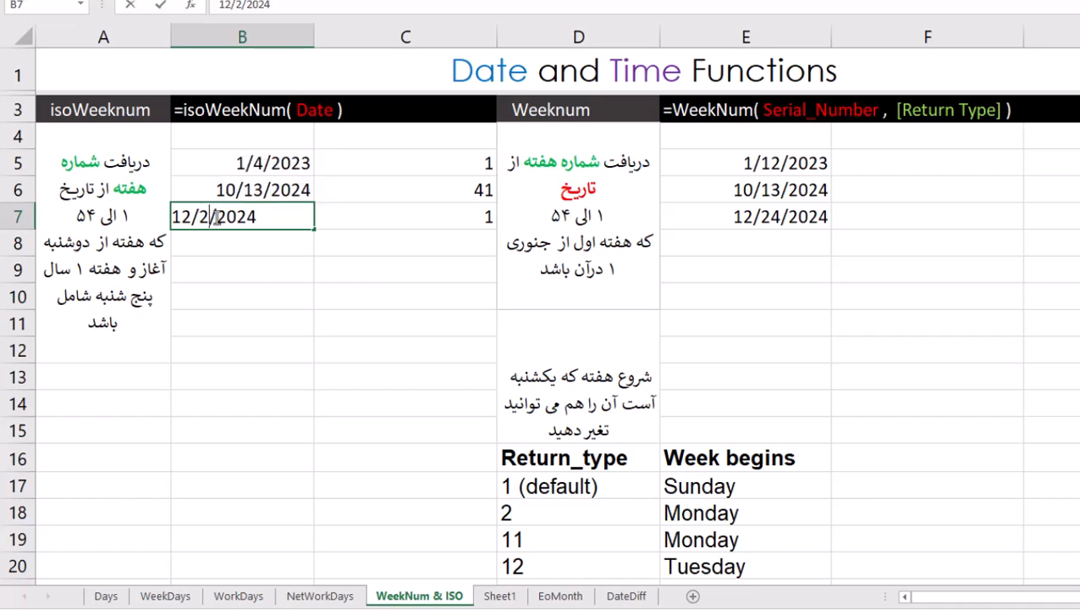
pyautogui.write('7')
pyautogui.press('Return')
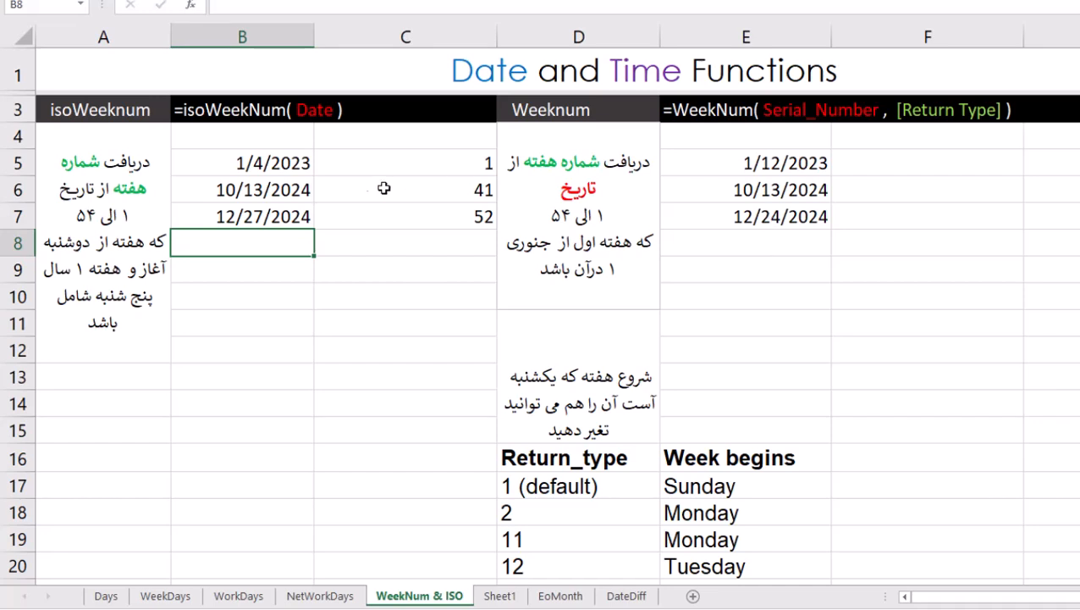
# Change the date in B5 back to 1/1/2023
pyautogui.click(277, 169)
pyautogui.doubleClick(252, 162)
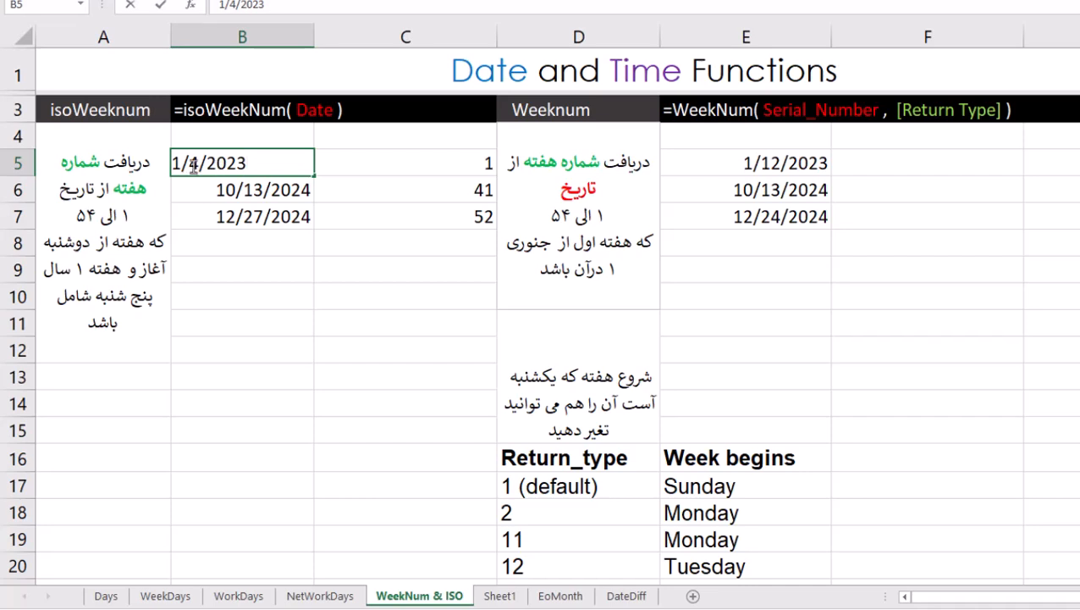
pyautogui.moveTo(191, 166); pyautogui.dragTo(198, 167)
pyautogui.write('1')
pyautogui.press('Return')
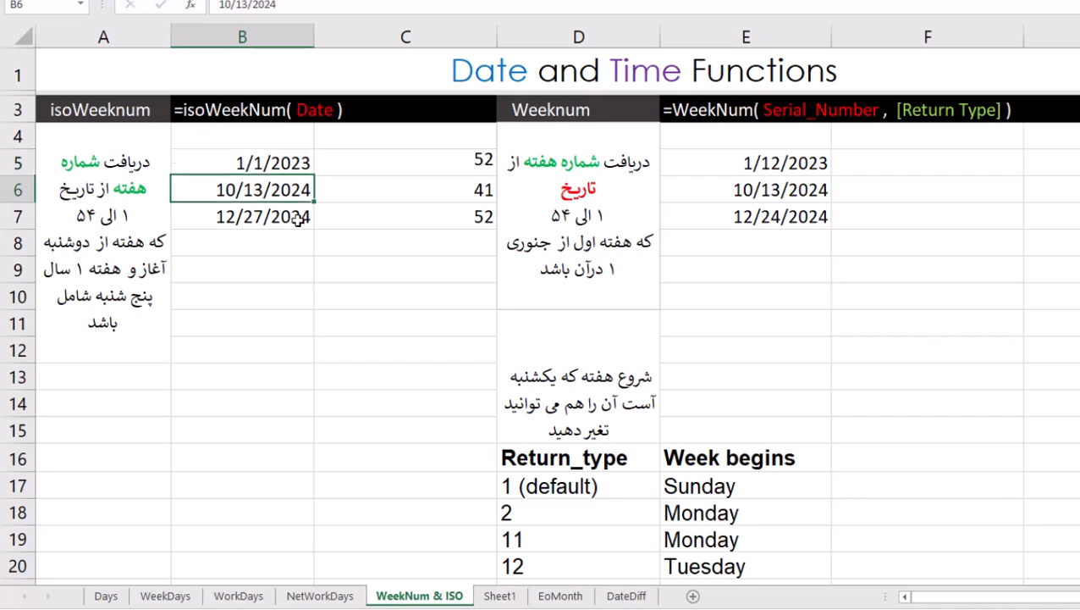
# Copy the dates in B5:B7 over the Weeknum example dates in E5:E7
pyautogui.moveTo(308, 162); pyautogui.dragTo(300, 211)
pyautogui.hotkey('ctrl', 'c')
pyautogui.moveTo(762, 170); pyautogui.dragTo(801, 212)
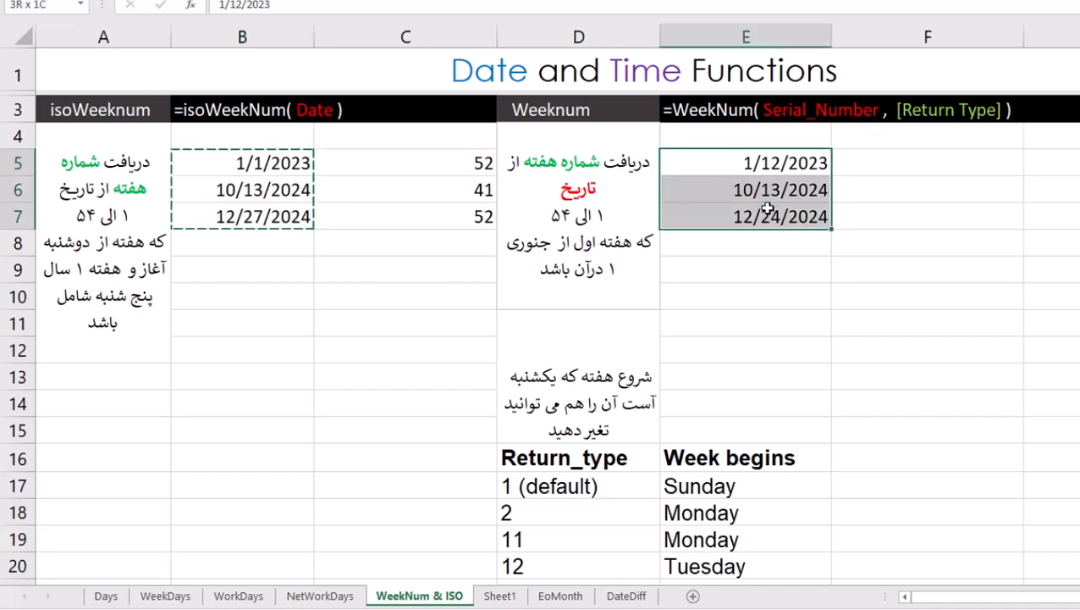
pyautogui.hotkey('ctrl', 'v')
# Enter =WEEKNUM(E5) in F5 and fill the formula down through F7
pyautogui.click(885, 167)
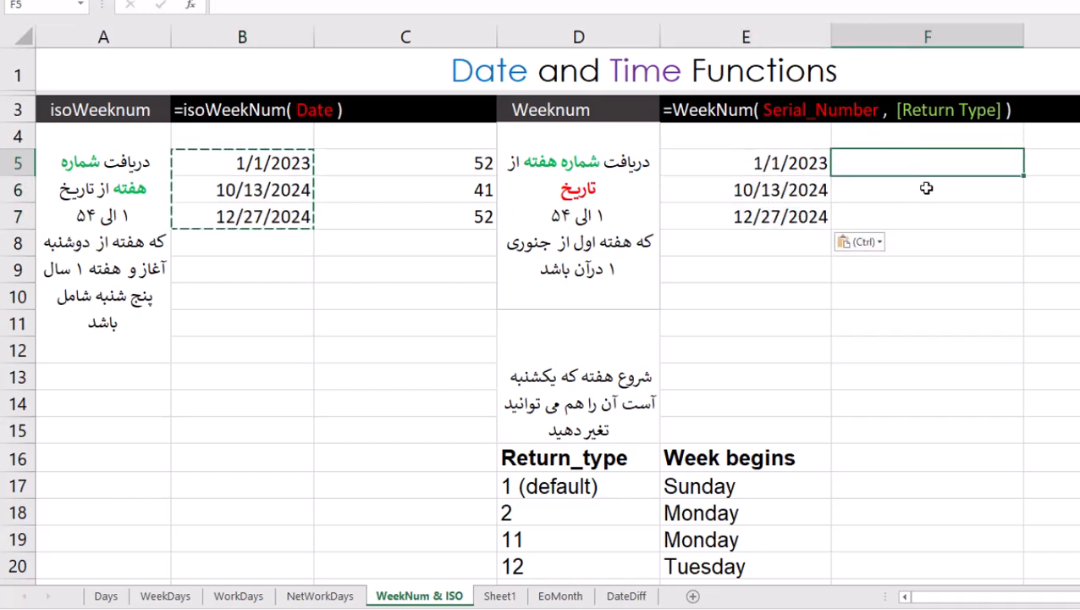
pyautogui.write('=wee')
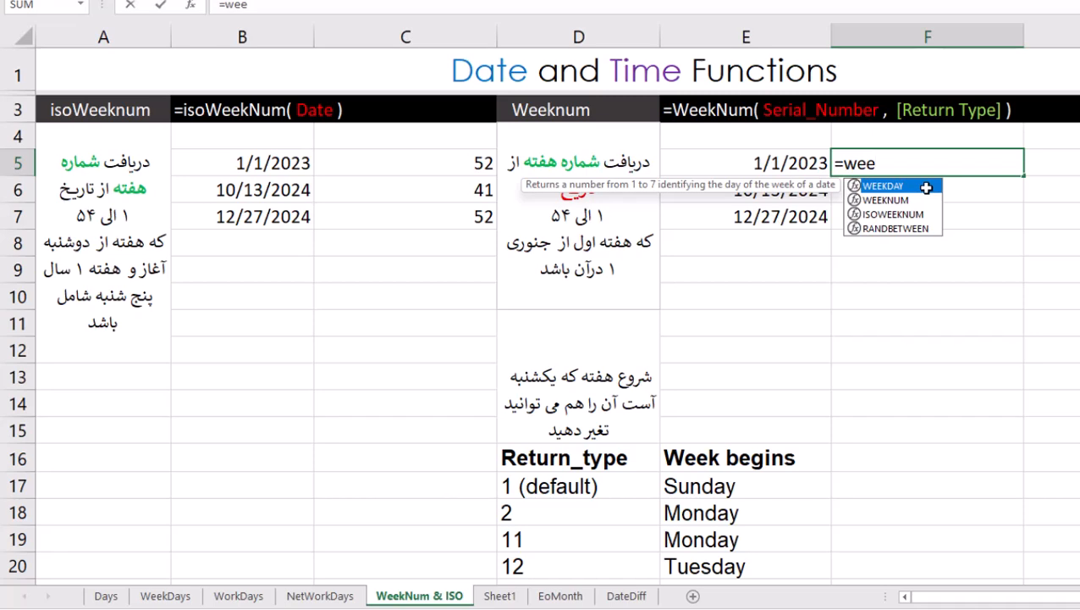
pyautogui.write('kn')
pyautogui.press('Tab')
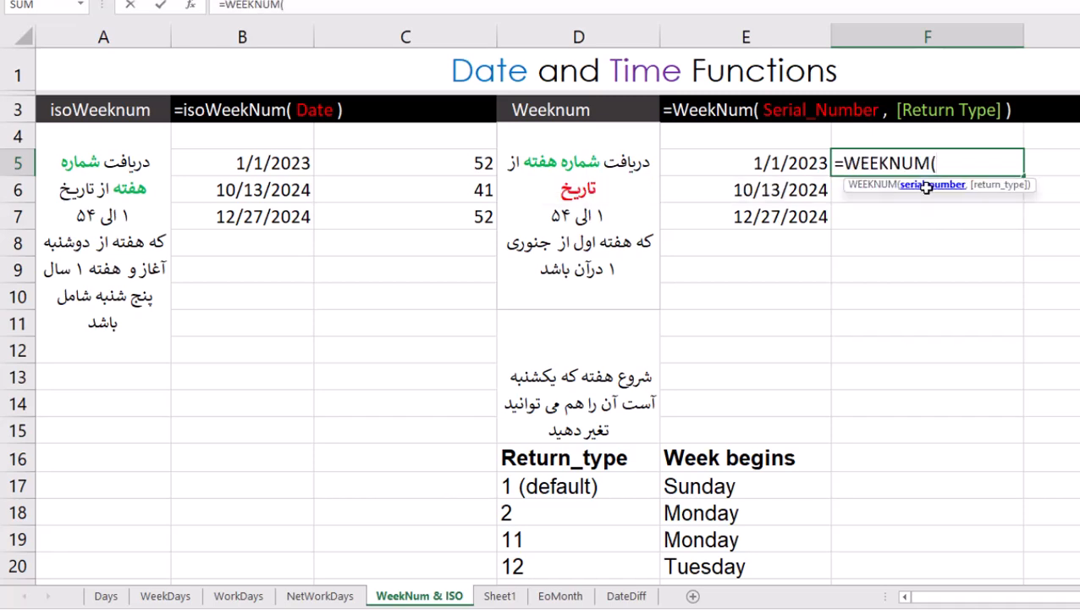
pyautogui.click(752, 160)
pyautogui.press('Return')
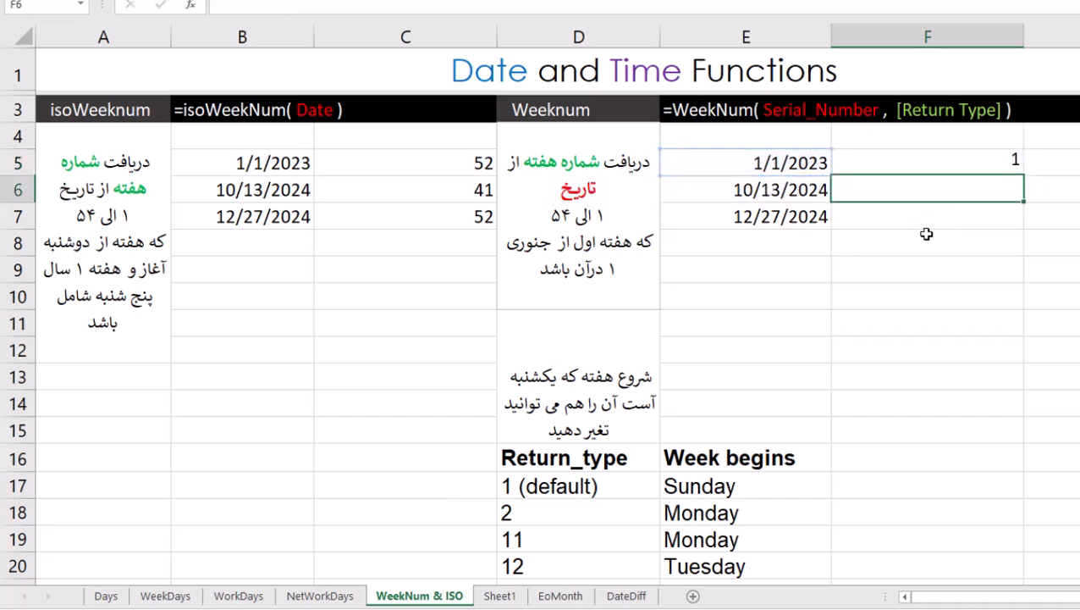
pyautogui.click(1003, 169)
pyautogui.moveTo(1023, 184); pyautogui.dragTo(1020, 222)
# Change the date in E7 to 12/31/2024 to test the year-end week number
pyautogui.doubleClick(757, 217)
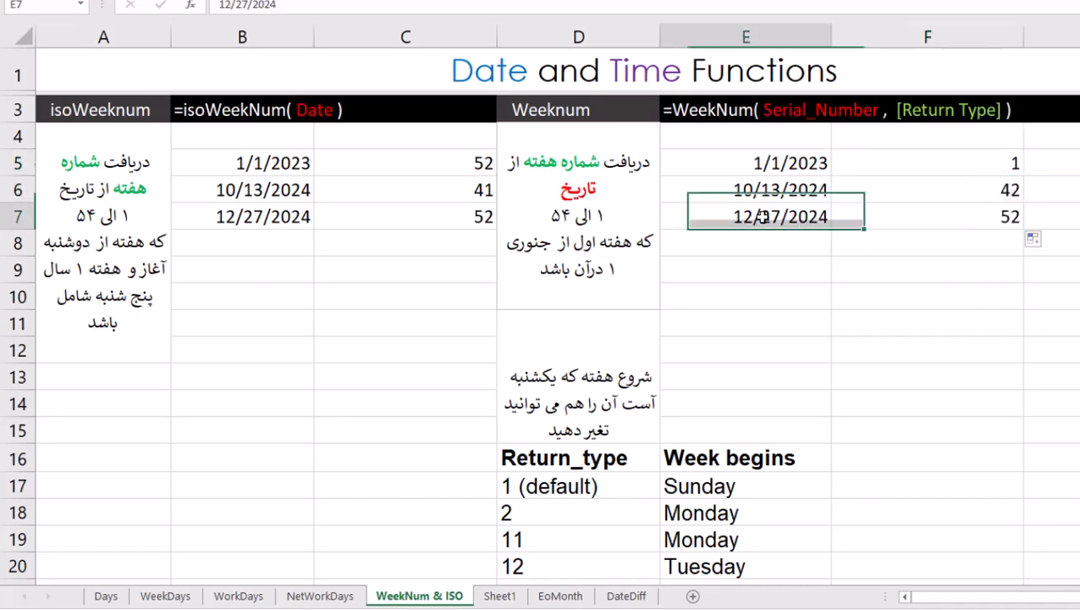
pyautogui.moveTo(760, 216); pyautogui.dragTo(782, 218)
pyautogui.write('31')
pyautogui.press('Return')
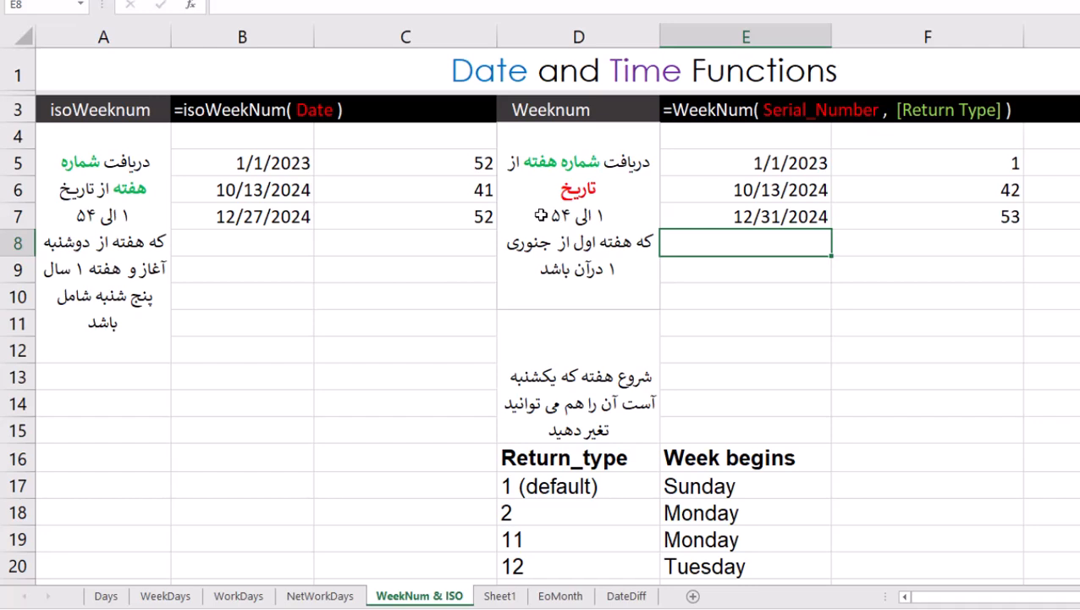
pyautogui.scroll(-3, 731, 415)
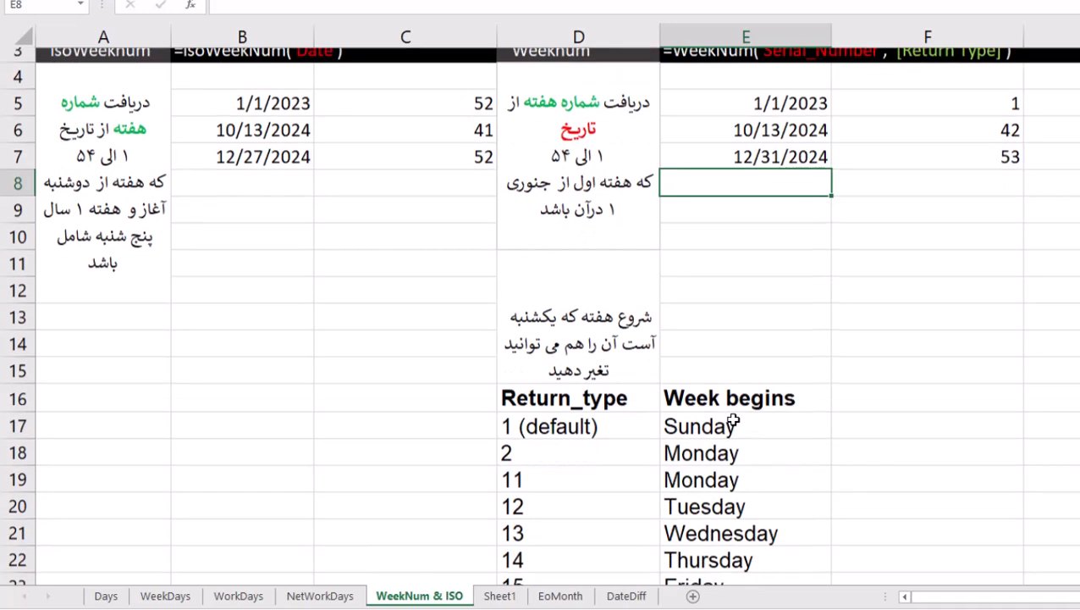
pyautogui.scroll(1, 549, 336)
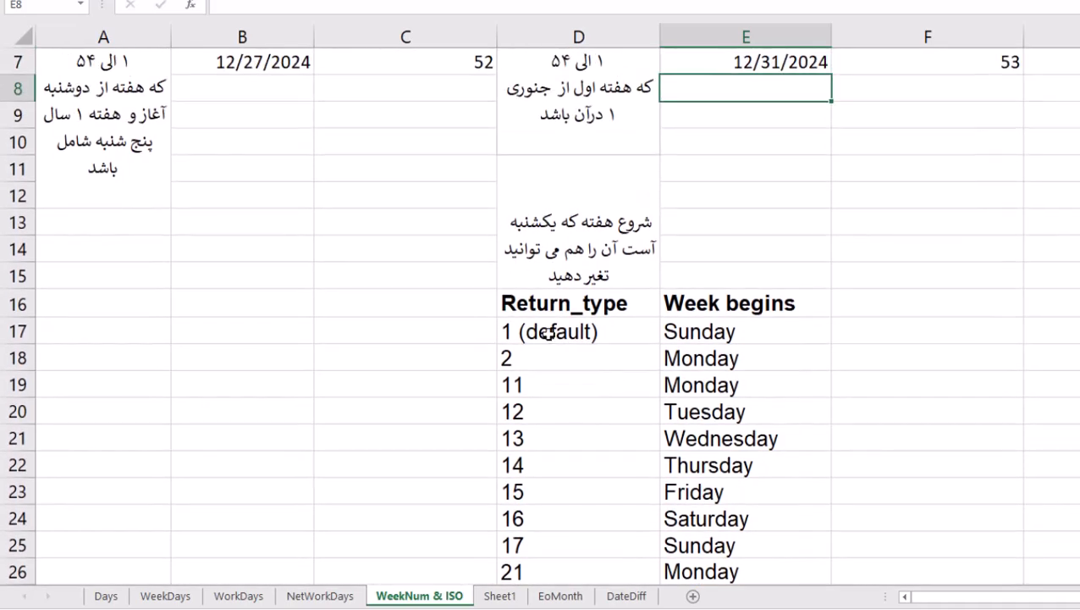
pyautogui.scroll(2, 709, 456)
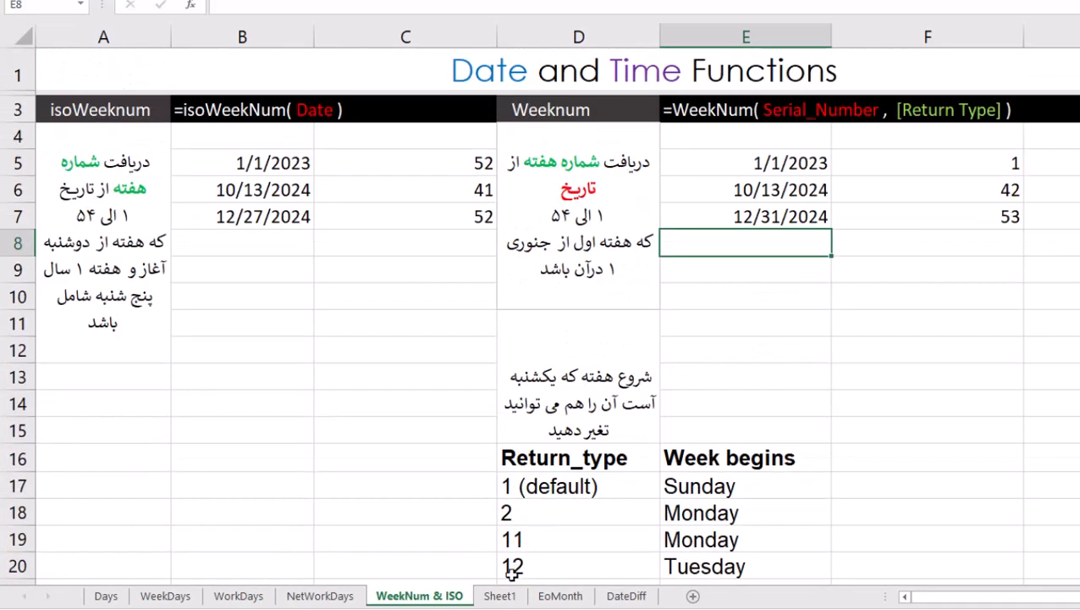
# On Sheet1, delete the whole calendar date grid that starts at D4 and spans columns D to J
pyautogui.click(499, 595)
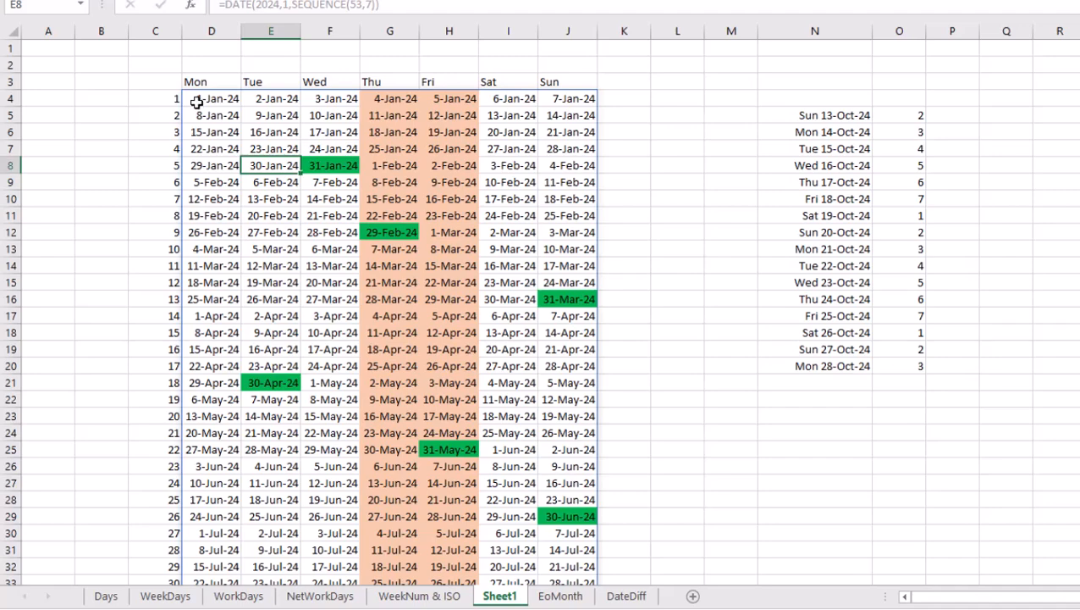
pyautogui.click(196, 100)
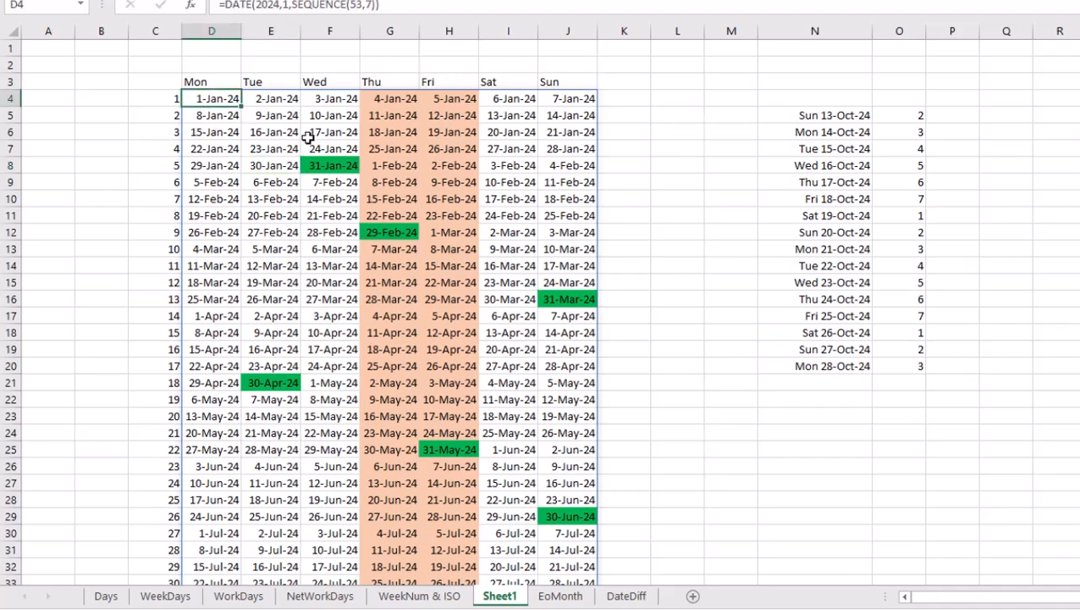
pyautogui.hotkey('ctrl', 'shift', 'Right')
pyautogui.hotkey('ctrl', 'shift', 'Down')
pyautogui.press('Delete')
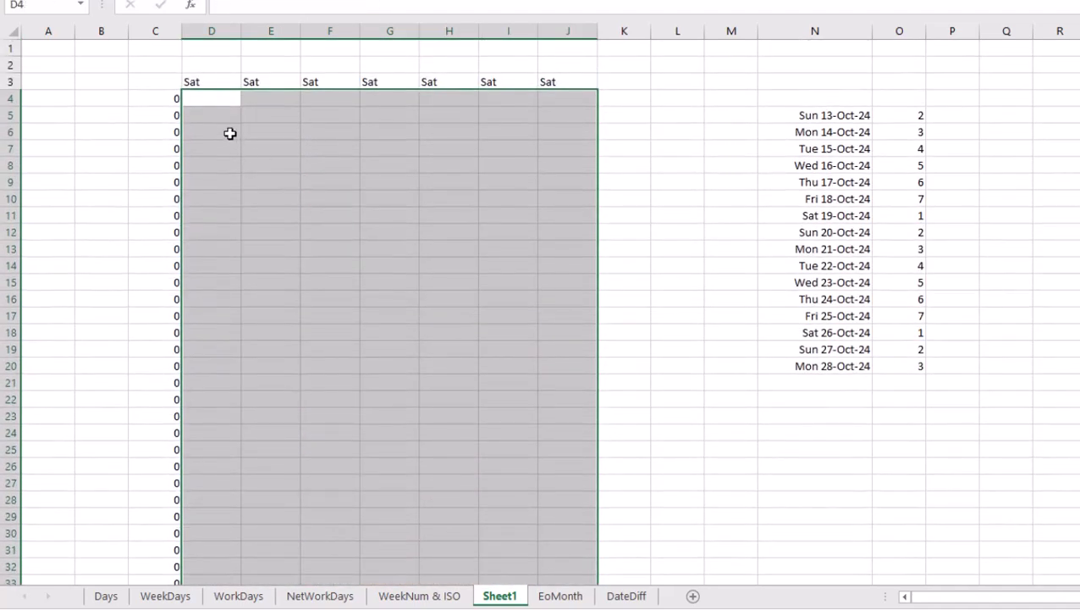
# Clear all remaining contents of Sheet1, including the weekday headers, week numbers and the date list
pyautogui.click(213, 102)
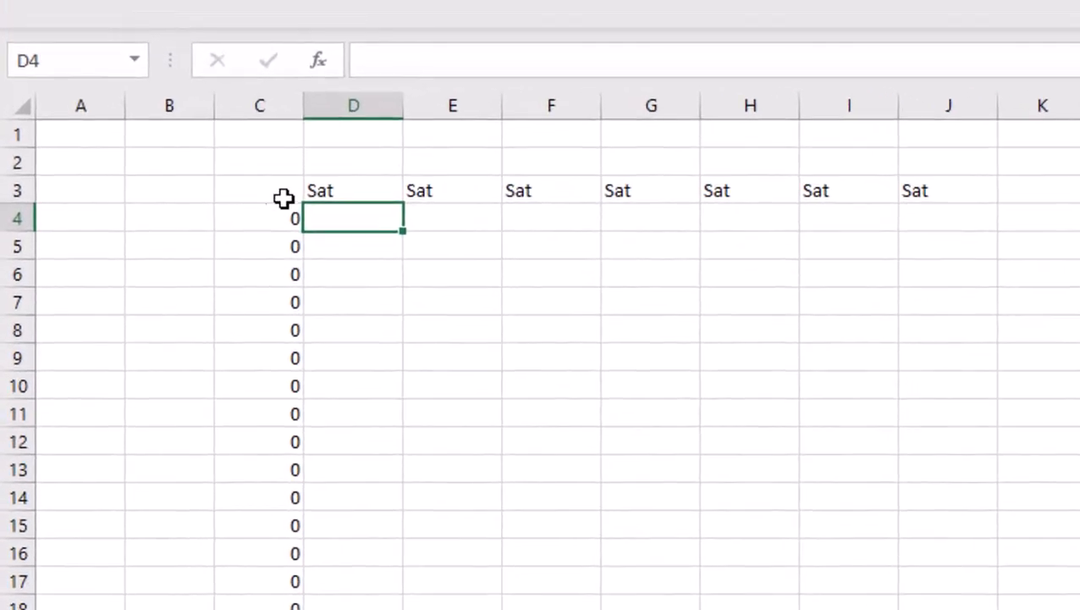
pyautogui.click(170, 85)
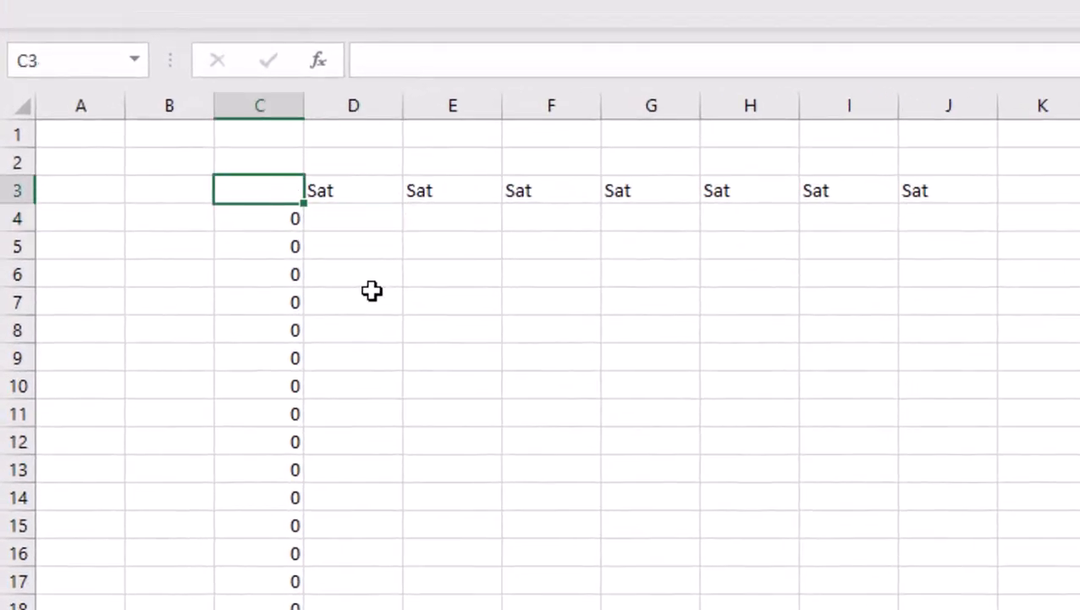
pyautogui.hotkey('ctrl', 'a')
pyautogui.hotkey('ctrl', 'a')
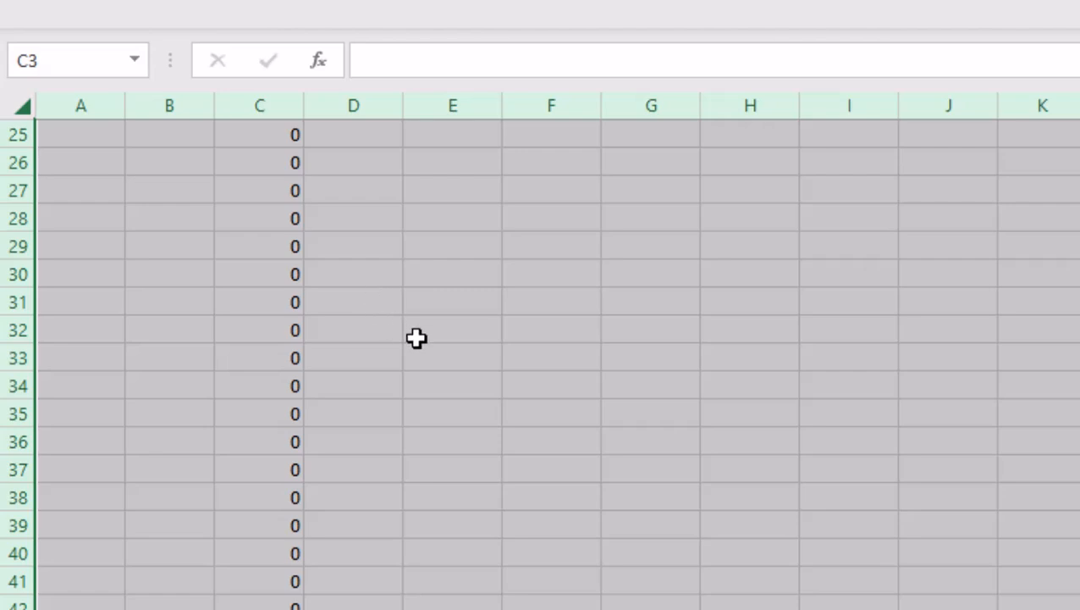
pyautogui.scroll(8, 423, 356)
# Enter =SEQUENCE(53) in D5 to generate a 53-row number sequence
pyautogui.click(349, 254)
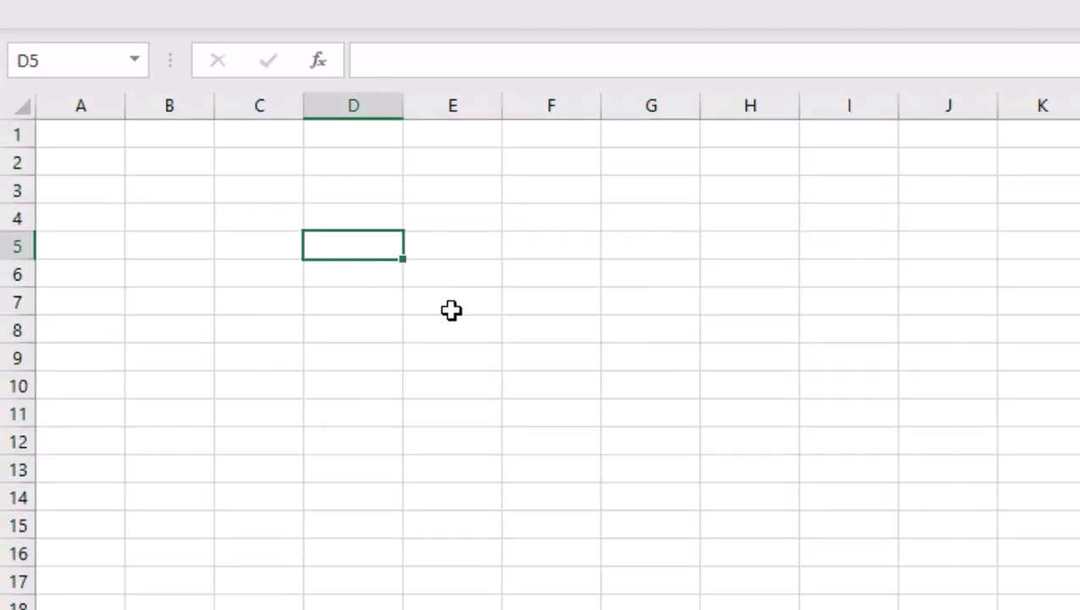
pyautogui.write('=se')
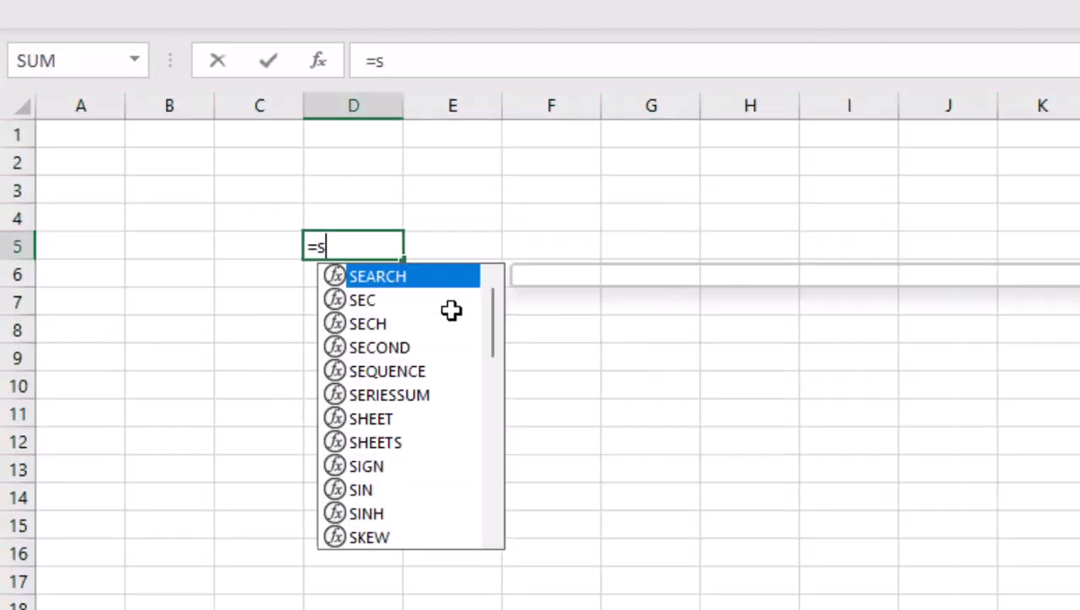
pyautogui.press('Down')
pyautogui.press('Down')
pyautogui.press('Down')
pyautogui.press('Down')
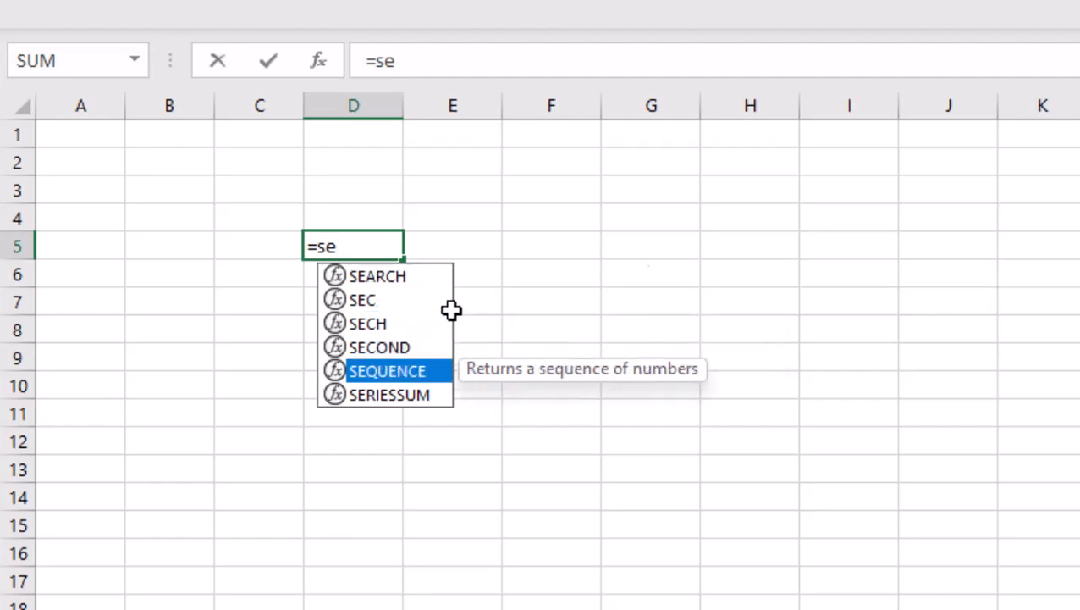
pyautogui.press('Tab')
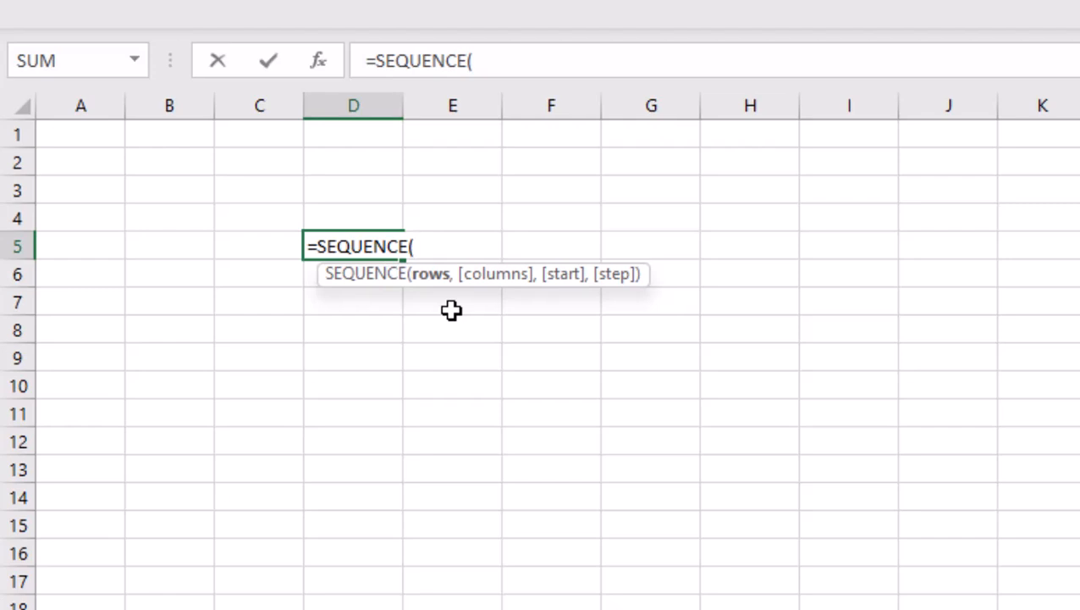
pyautogui.write('53')
pyautogui.press('Return')
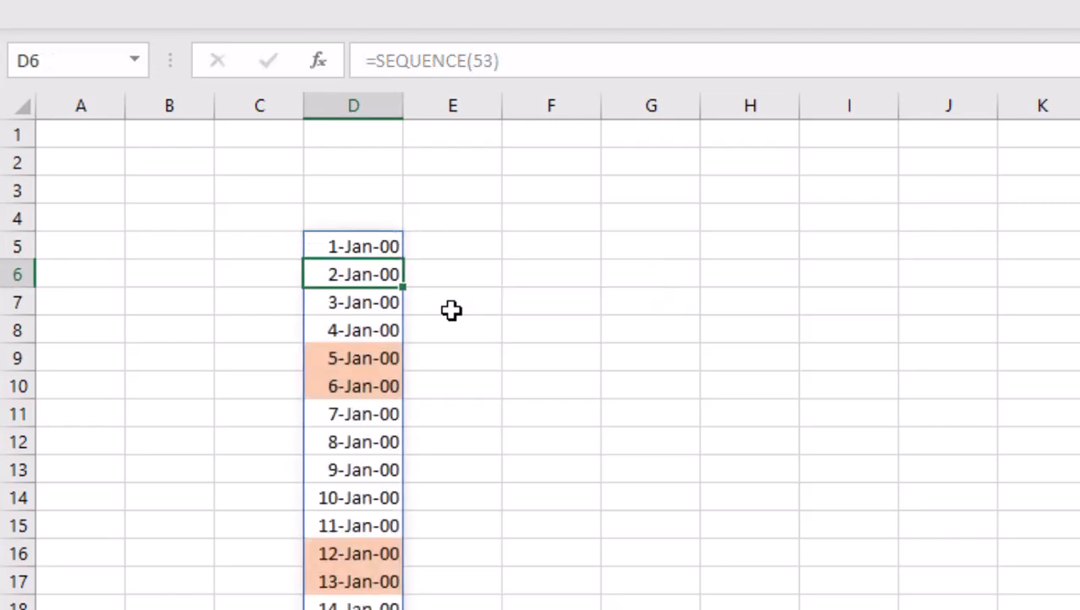
# Apply the General number format to all cells of Sheet1
pyautogui.press('Up')
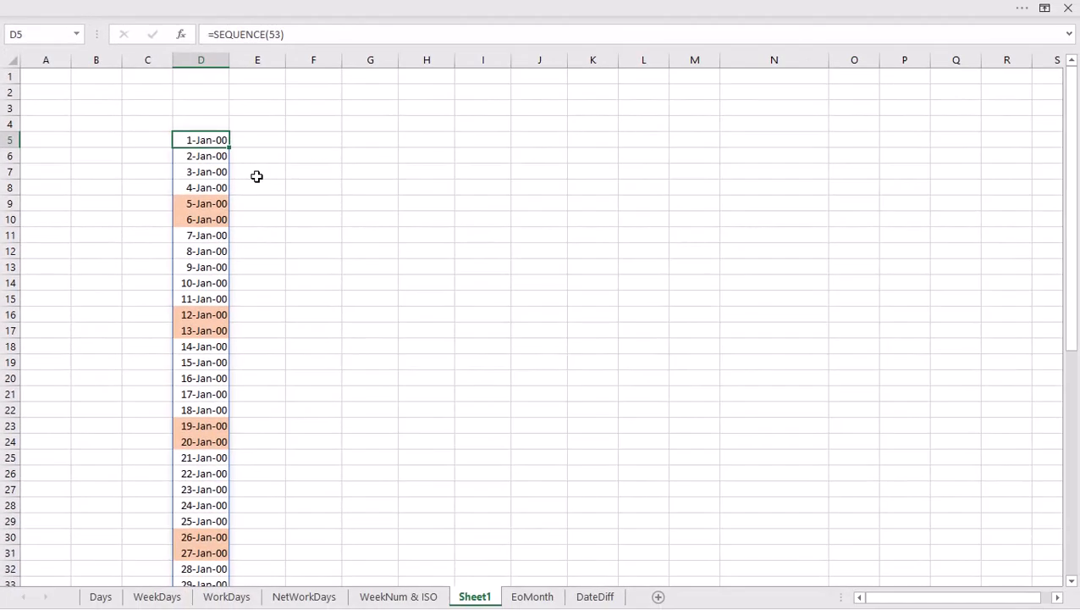
pyautogui.scroll(-8, 257, 176)
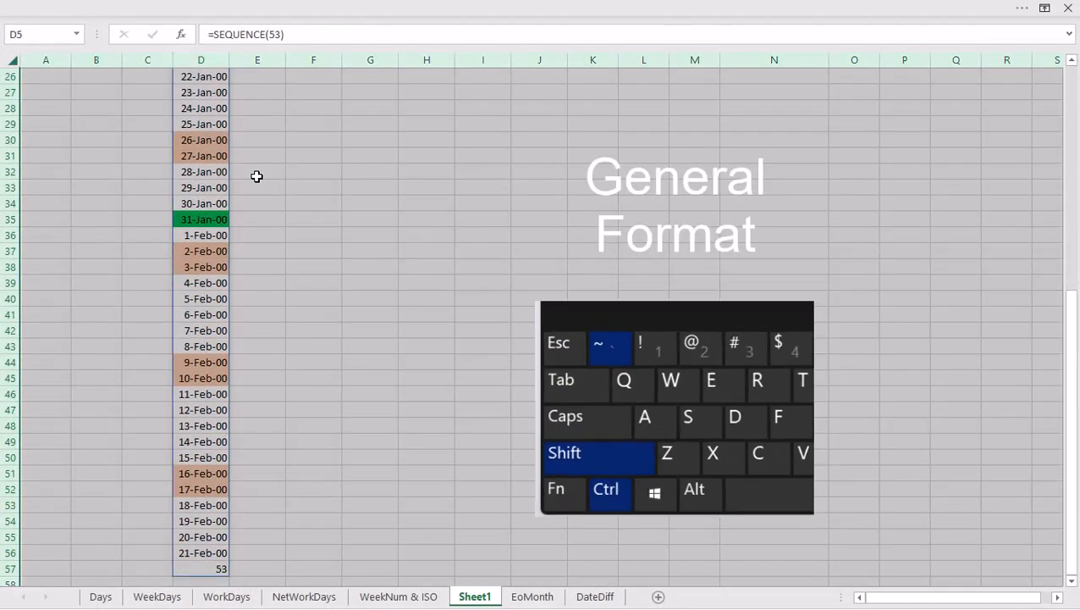
pyautogui.hotkey('ctrl', 'shift', '~')
pyautogui.scroll(8, 257, 176)
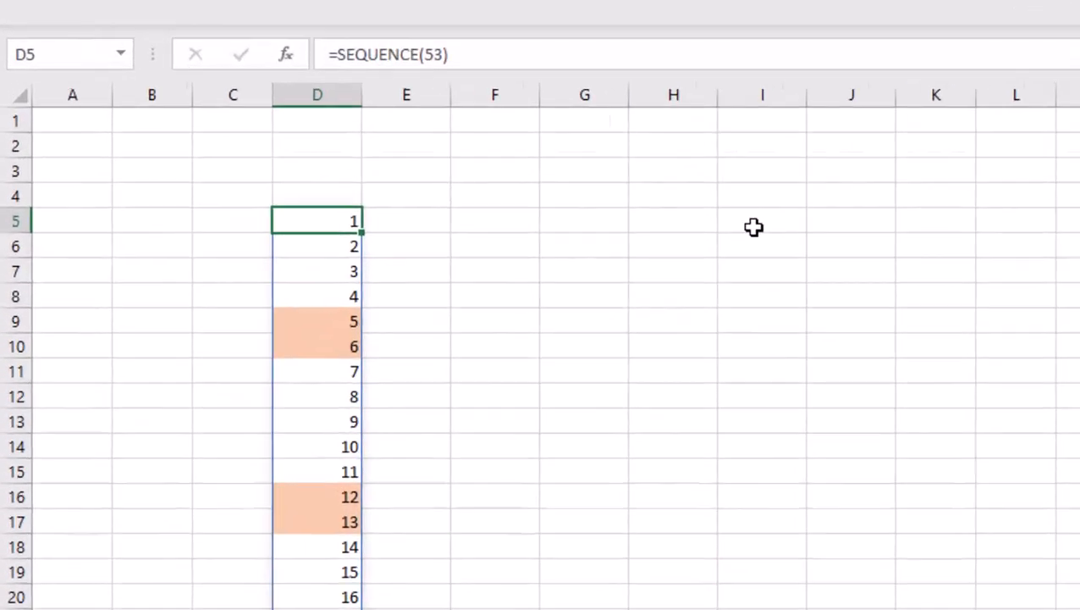
# Add a columns argument of 7 to the D5 formula so it reads =SEQUENCE(53,7)
pyautogui.press('F2')
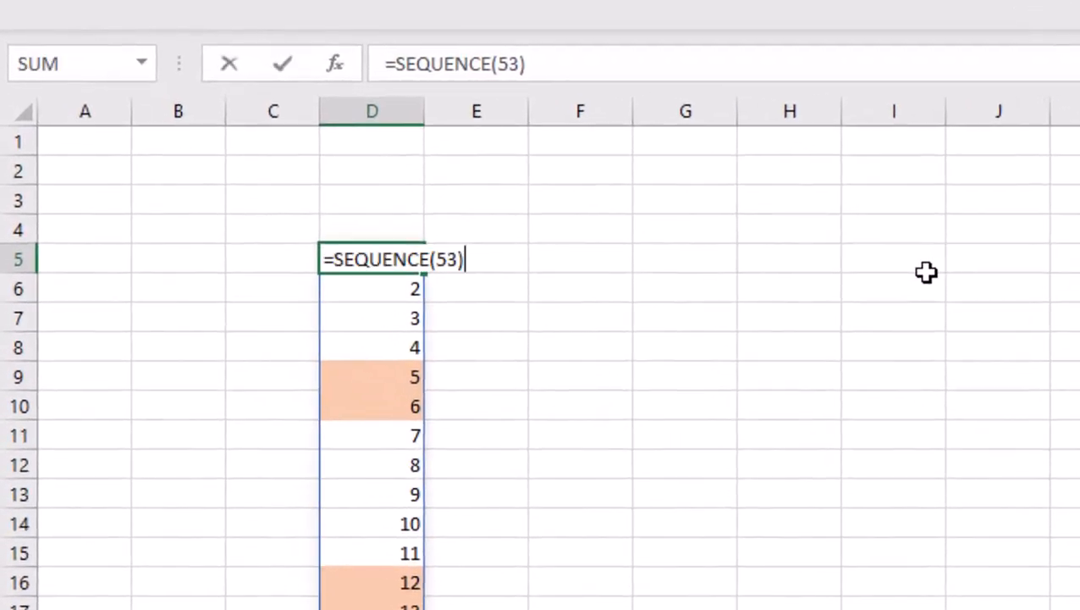
pyautogui.click(457, 258)
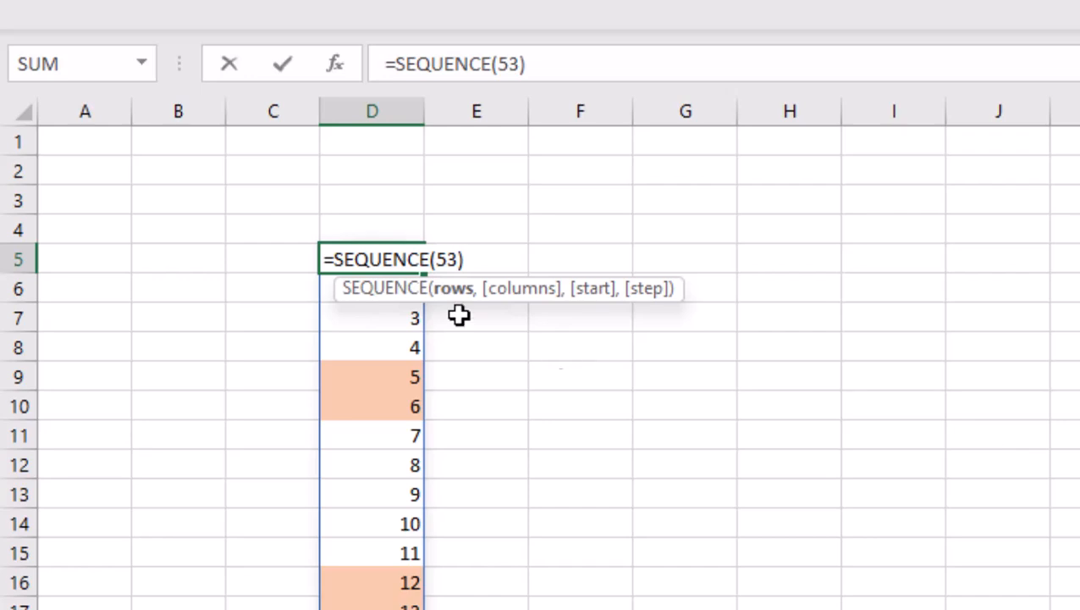
pyautogui.write(',7')
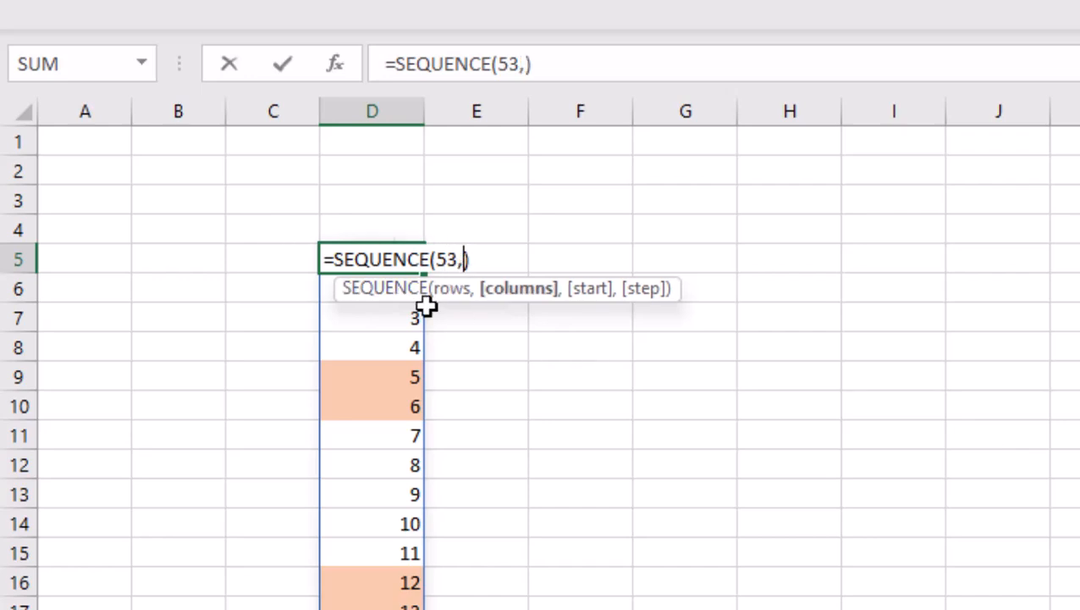
pyautogui.press('Return')
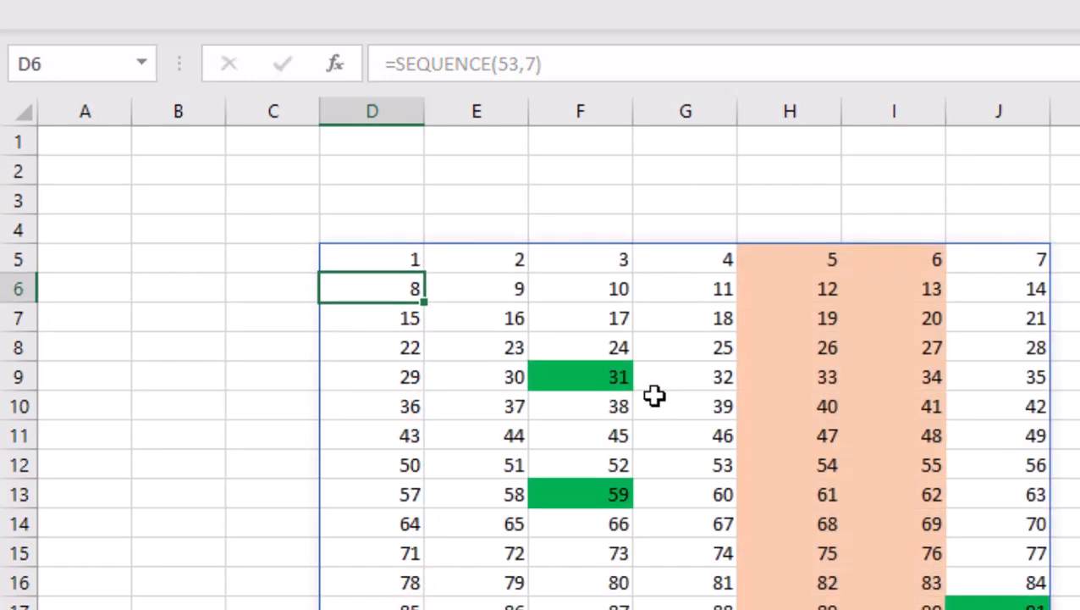
# Wrap the D5 formula in DATE so it reads =DATE(2024,1,SEQUENCE(53,7))
pyautogui.click(392, 260)
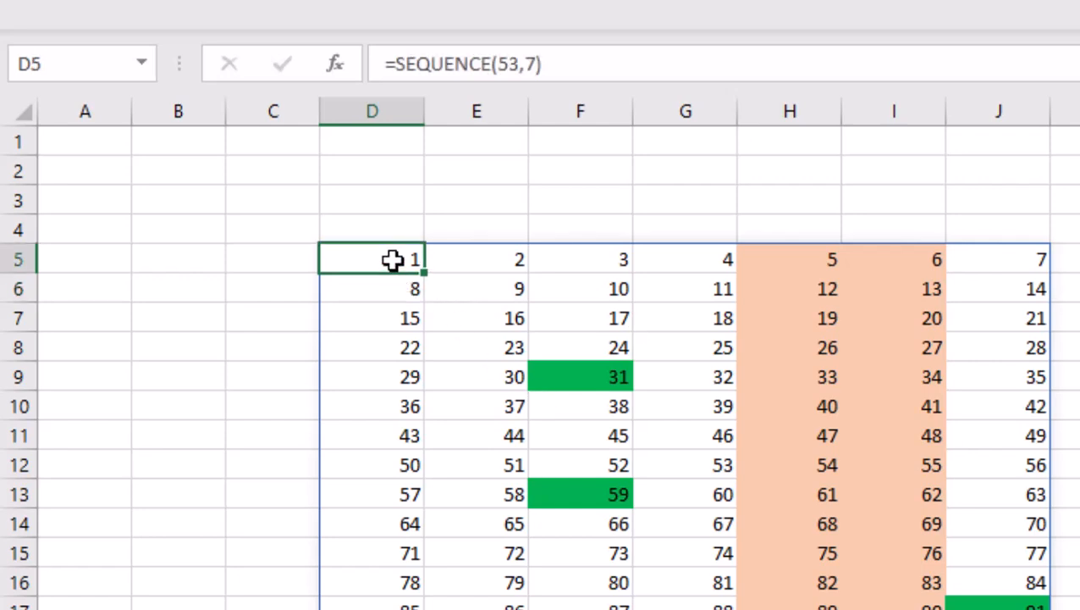
pyautogui.doubleClick(381, 269)
pyautogui.click(334, 260)
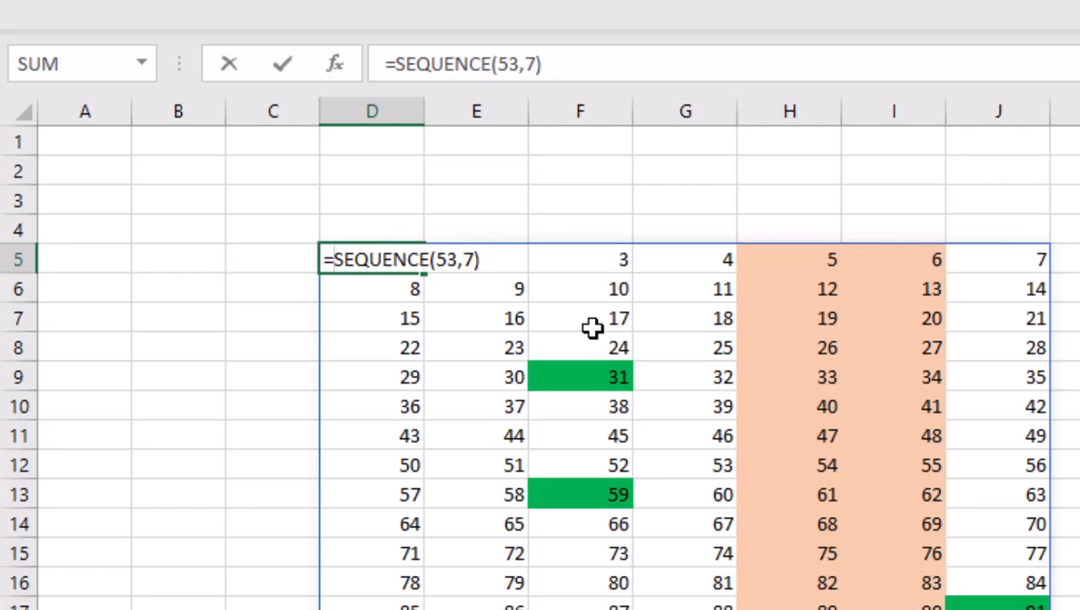
pyautogui.write('date')
pyautogui.write('(20')
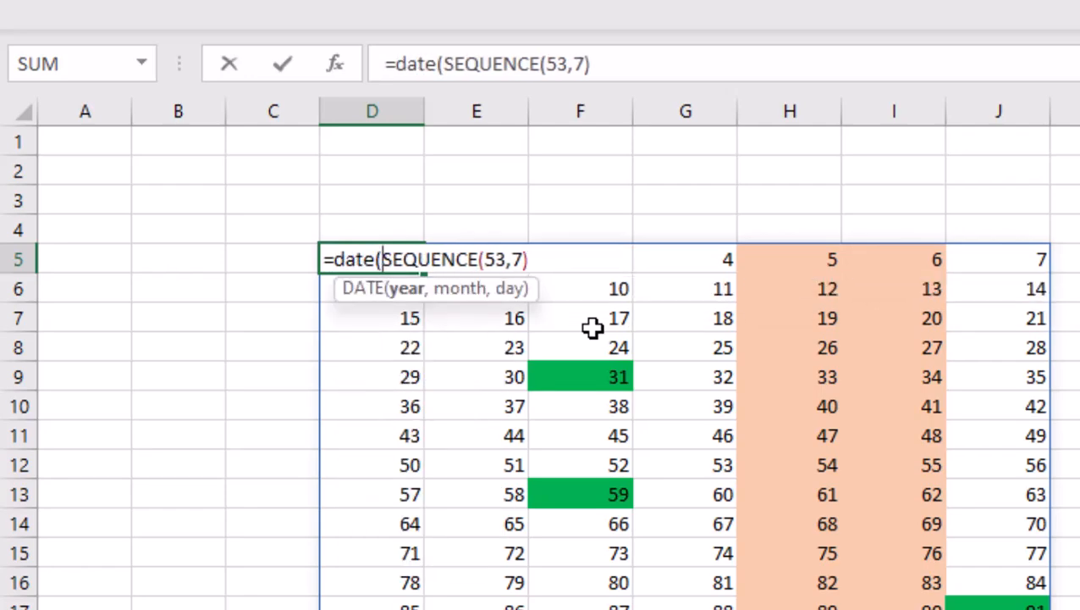
pyautogui.write('24,')
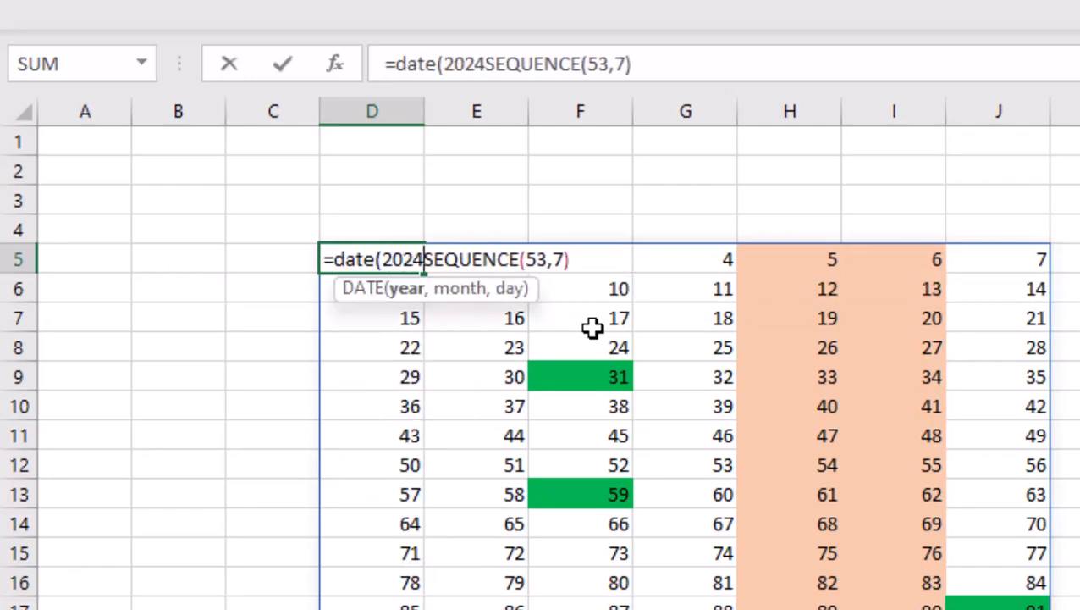
pyautogui.write('1,')
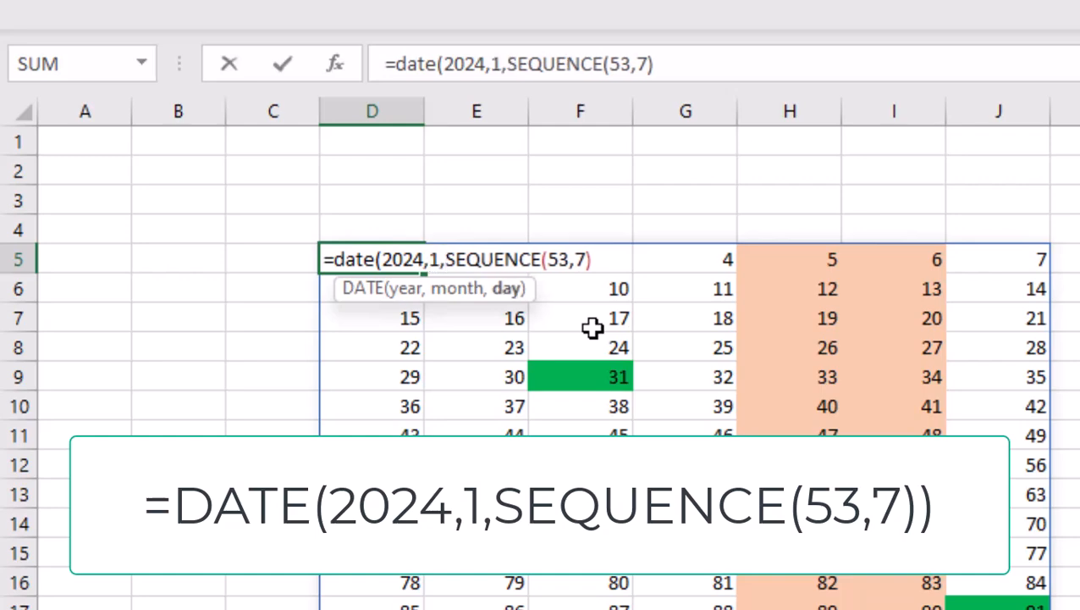
pyautogui.press('Return')
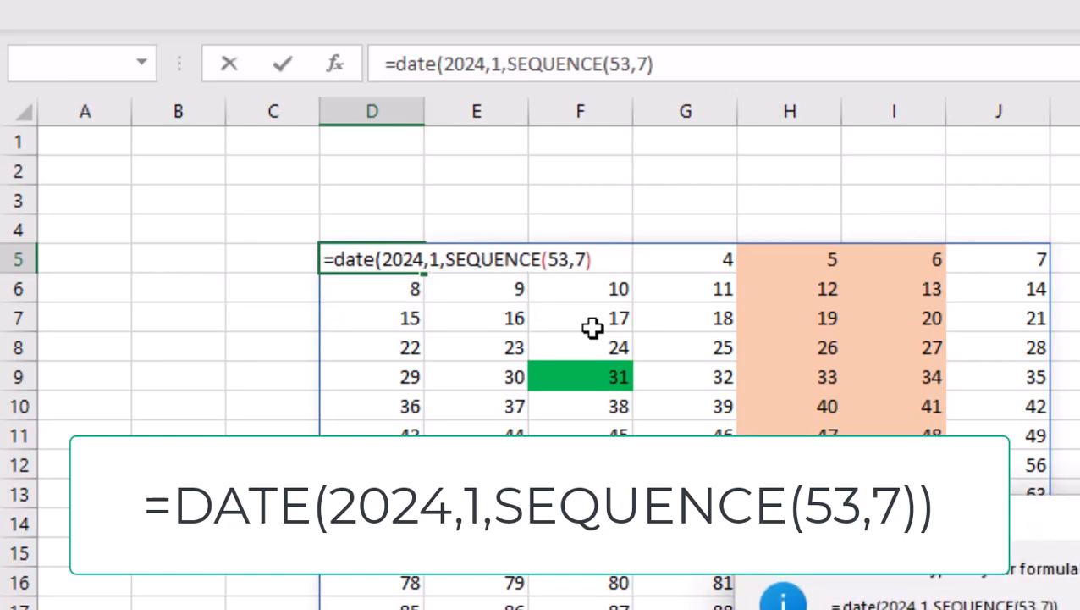
pyautogui.press('Return')
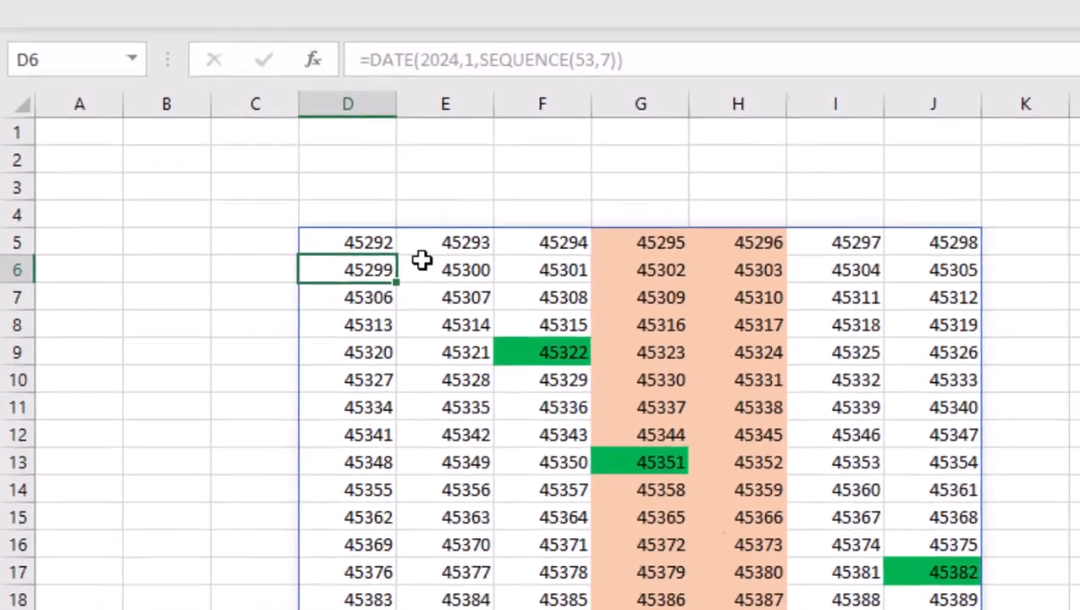
# Apply the day-month-year date format to the whole spilled range starting at D5
pyautogui.click(373, 259)
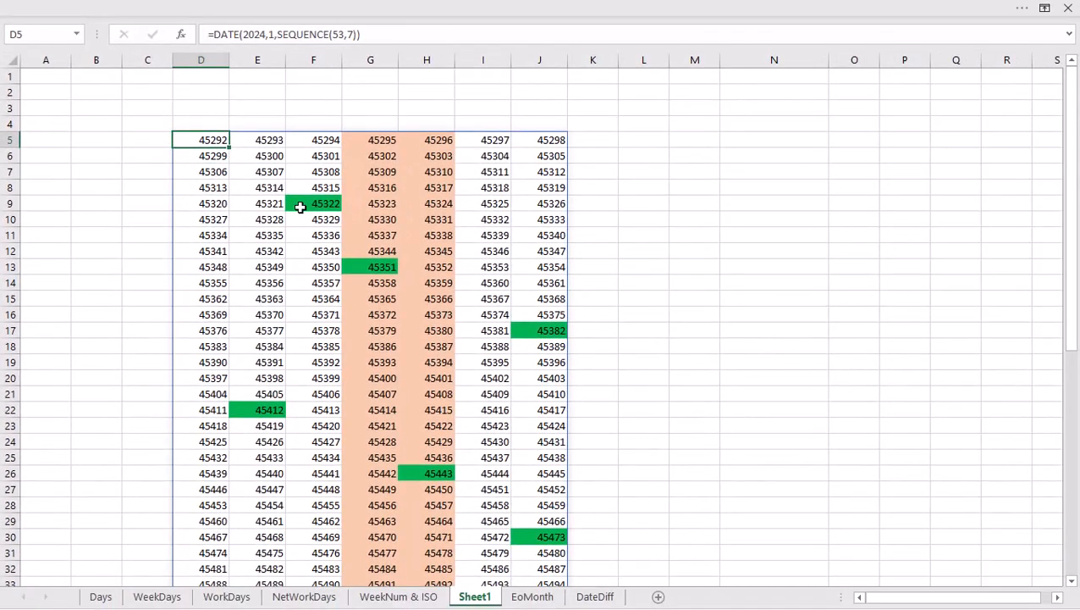
pyautogui.hotkey('ctrl', 'shift', 'End')
pyautogui.scroll(8, 362, 268)
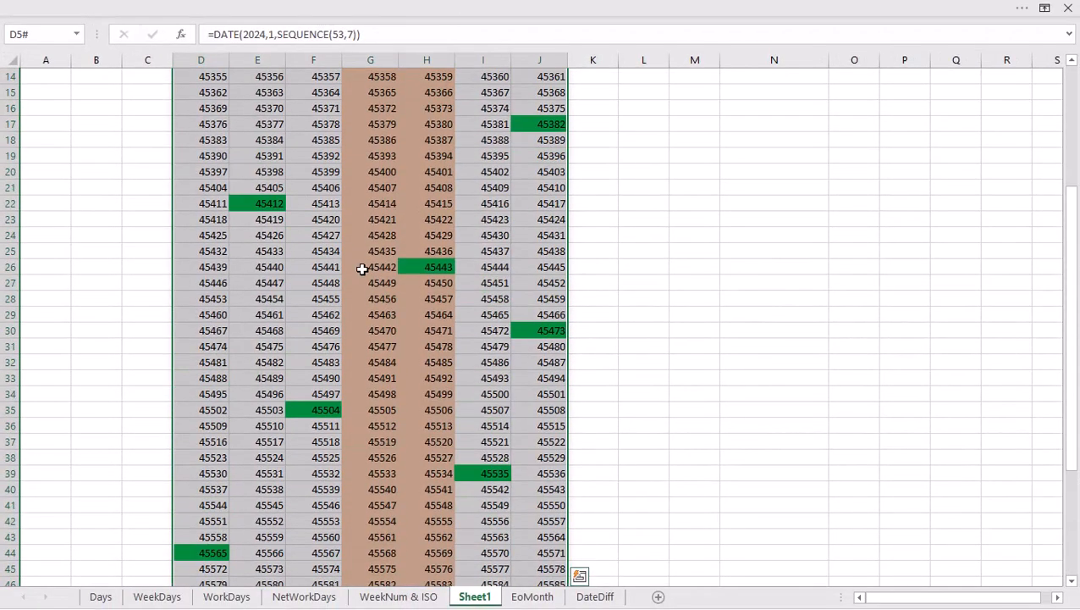
pyautogui.hotkey('ctrl', 'shift', '3')
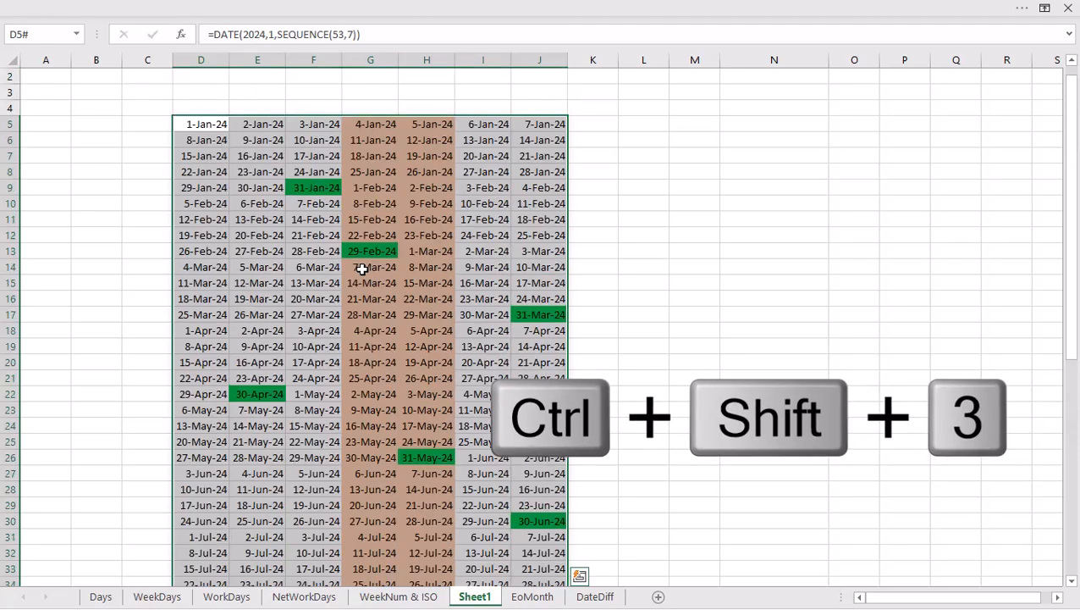
pyautogui.scroll(1, 362, 269)
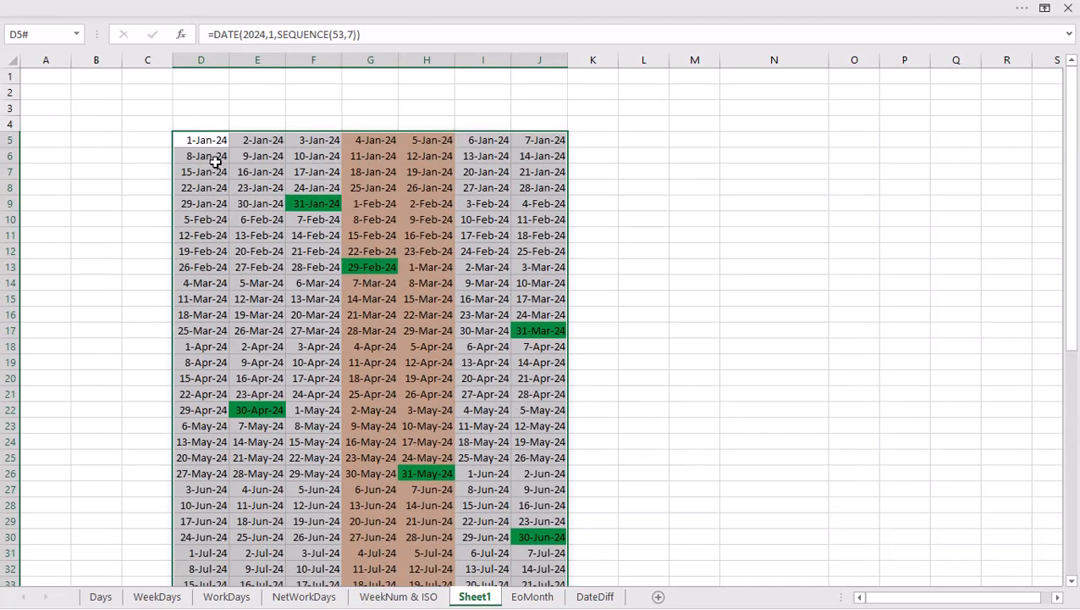
# Examine the first date and the last row of the calendar grid to see which dates it covers
pyautogui.click(204, 140)
pyautogui.scroll(-10, 453, 378)
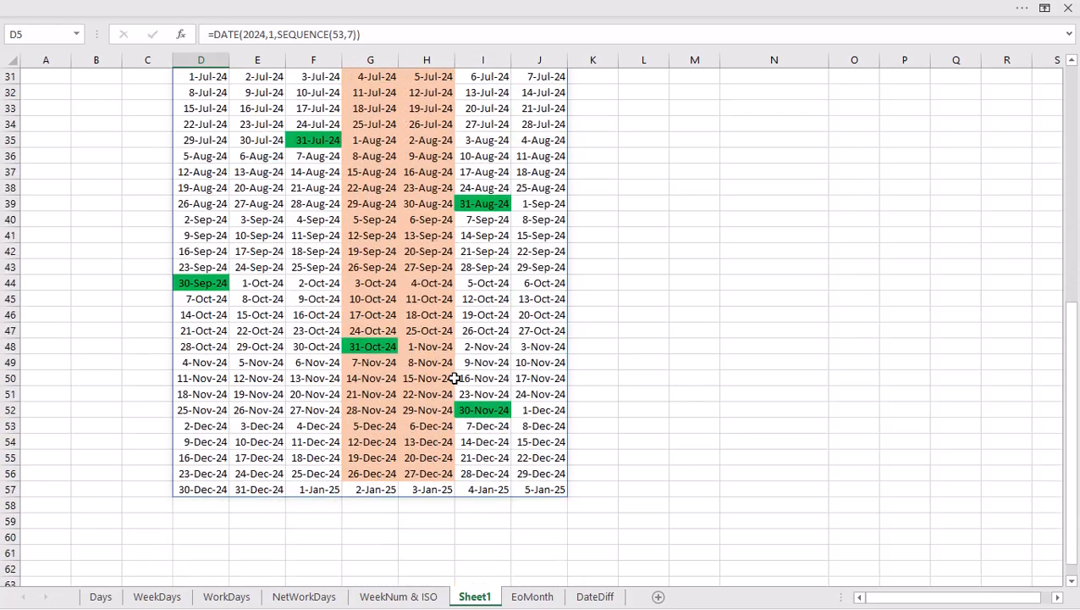
pyautogui.click(260, 490)
pyautogui.click(551, 490)
pyautogui.scroll(10, 552, 495)
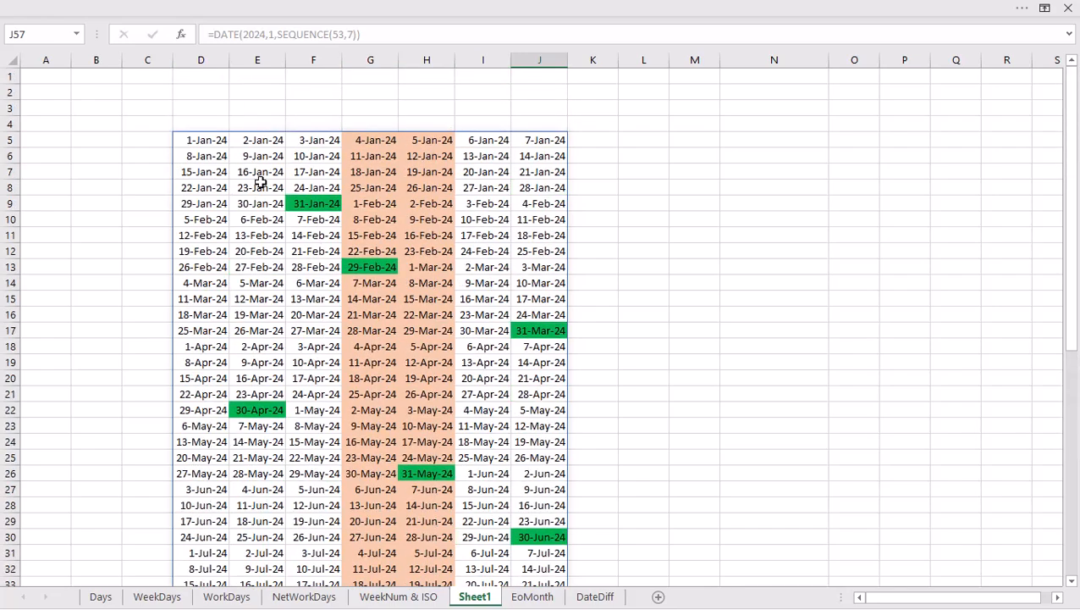
pyautogui.click(206, 143)
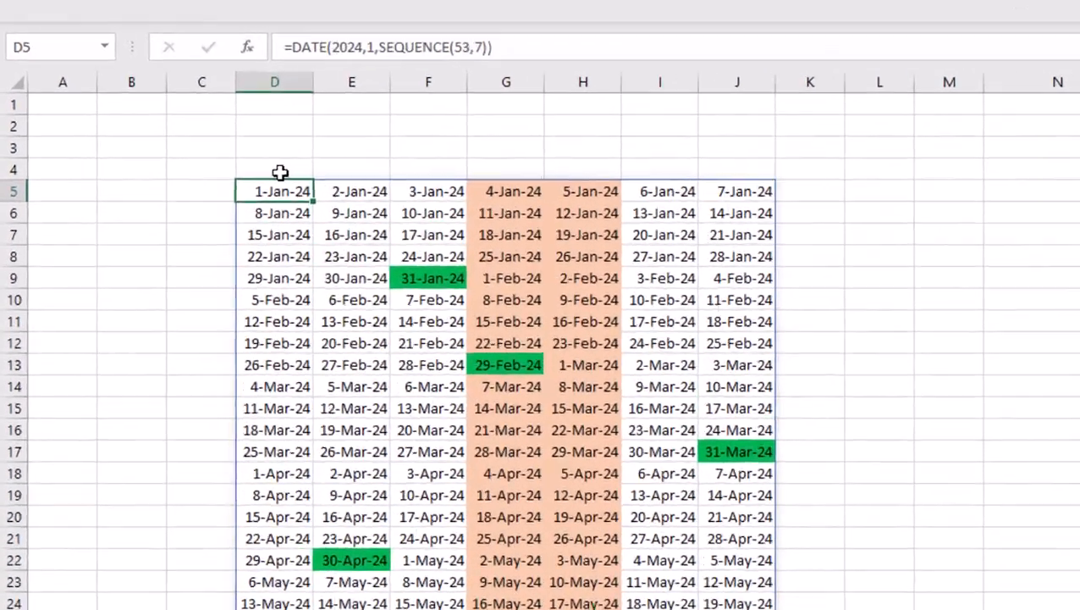
# Enter =TEXT(D5,"ddd") in D4 and fill it across to J4 as weekday headers
pyautogui.click(204, 126)
pyautogui.write('=text')
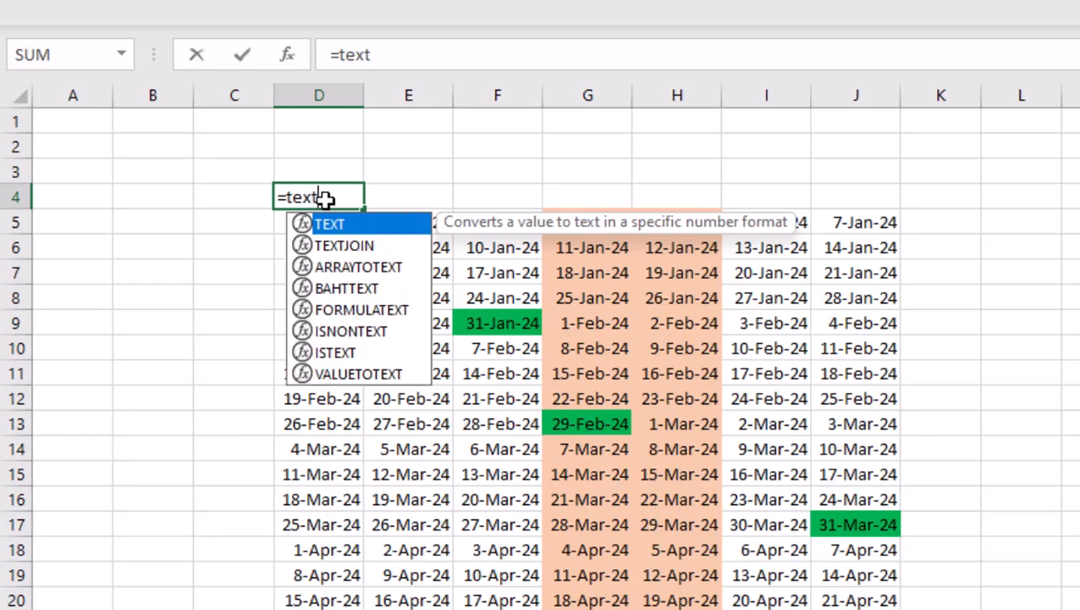
pyautogui.press('Tab')
pyautogui.click(495, 247)
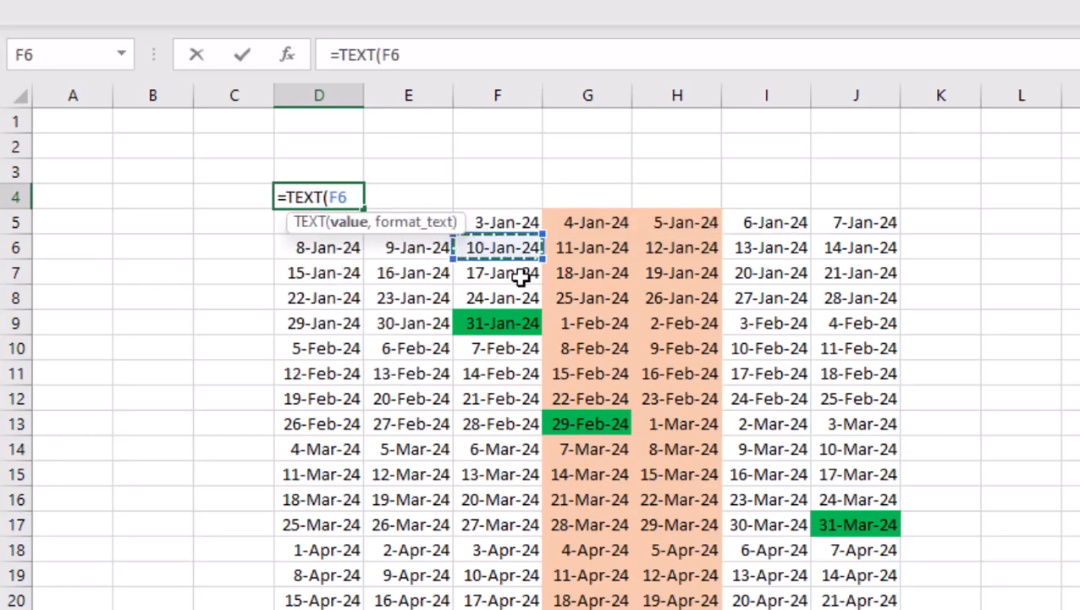
pyautogui.press('Left')
pyautogui.press('Left')
pyautogui.press('Up')
pyautogui.write(',"ddd')
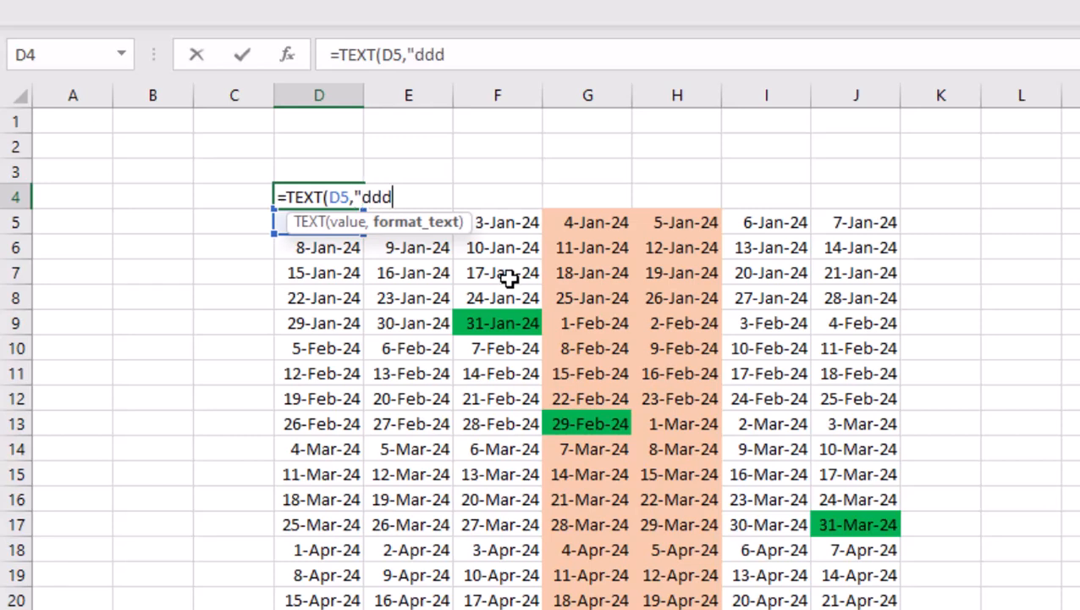
pyautogui.write('")')
pyautogui.press('Return')
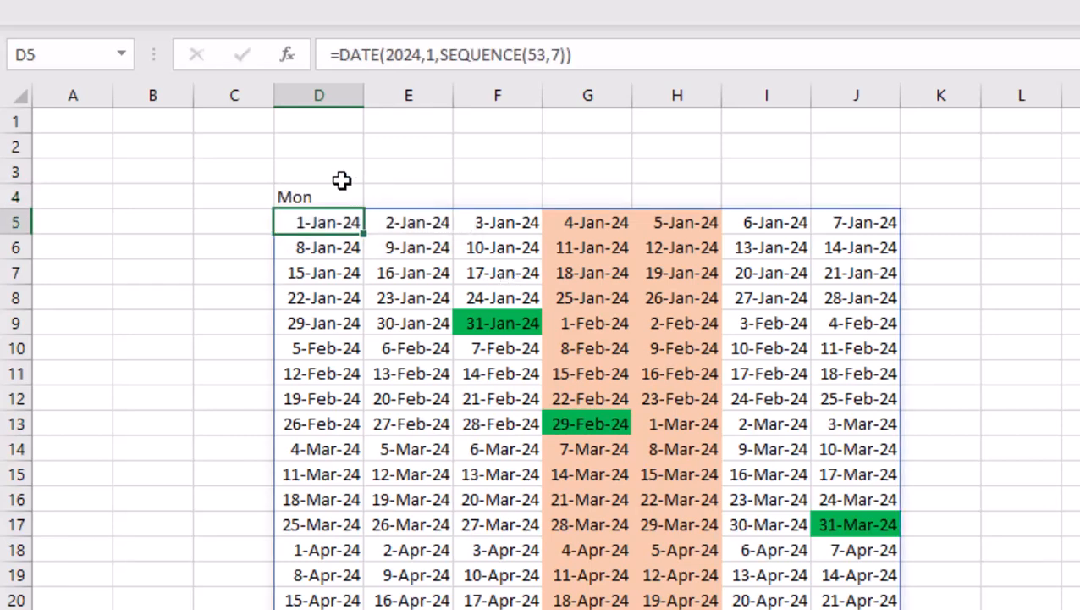
pyautogui.click(352, 202)
pyautogui.moveTo(362, 212); pyautogui.dragTo(860, 213)
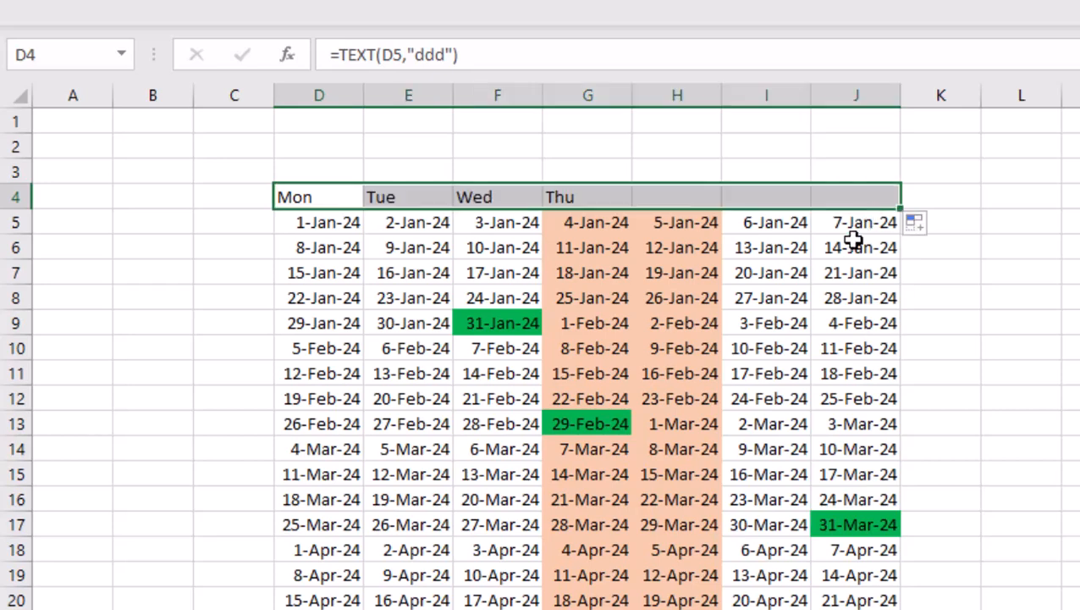
# Enter =WEEKNUM(D5) in C5 and fill it down alongside all rows of the calendar grid
pyautogui.click(234, 222)
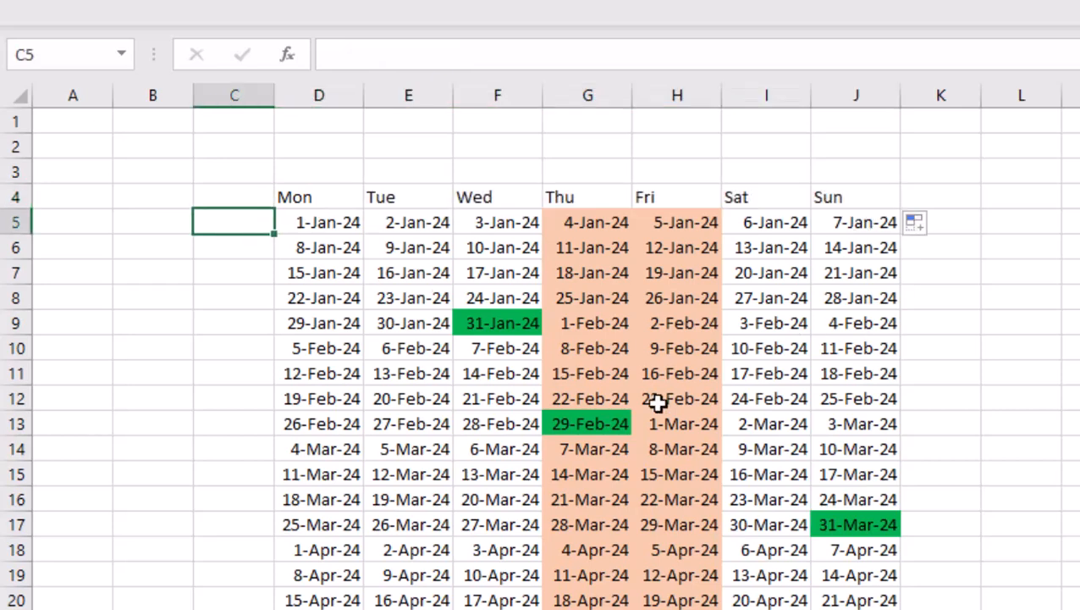
pyautogui.write('=weekn')
pyautogui.press('Tab')
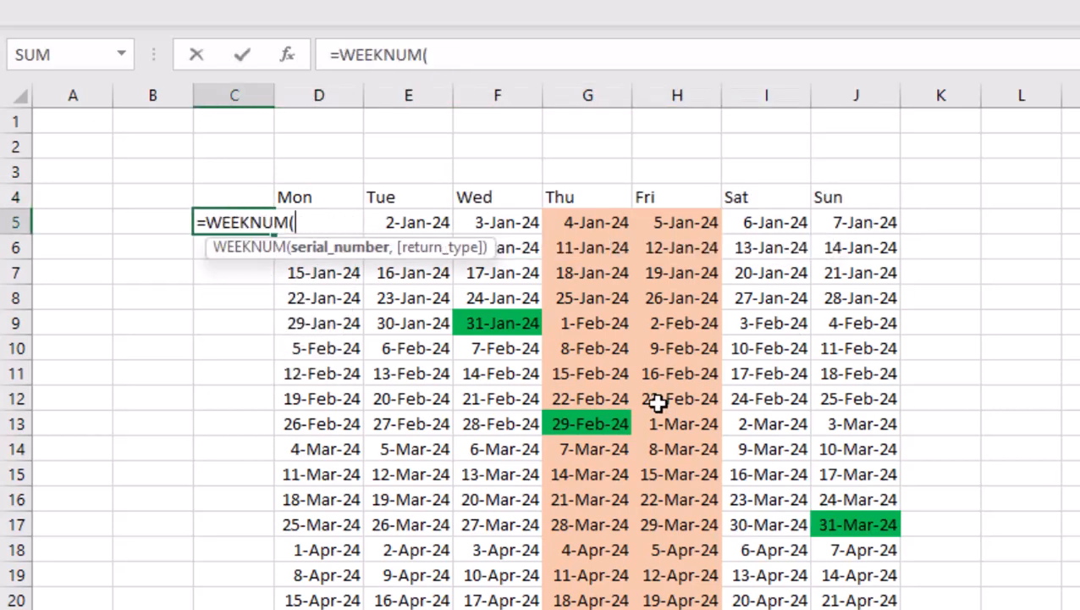
pyautogui.click(350, 273)
pyautogui.press('Up')
pyautogui.press('Up')
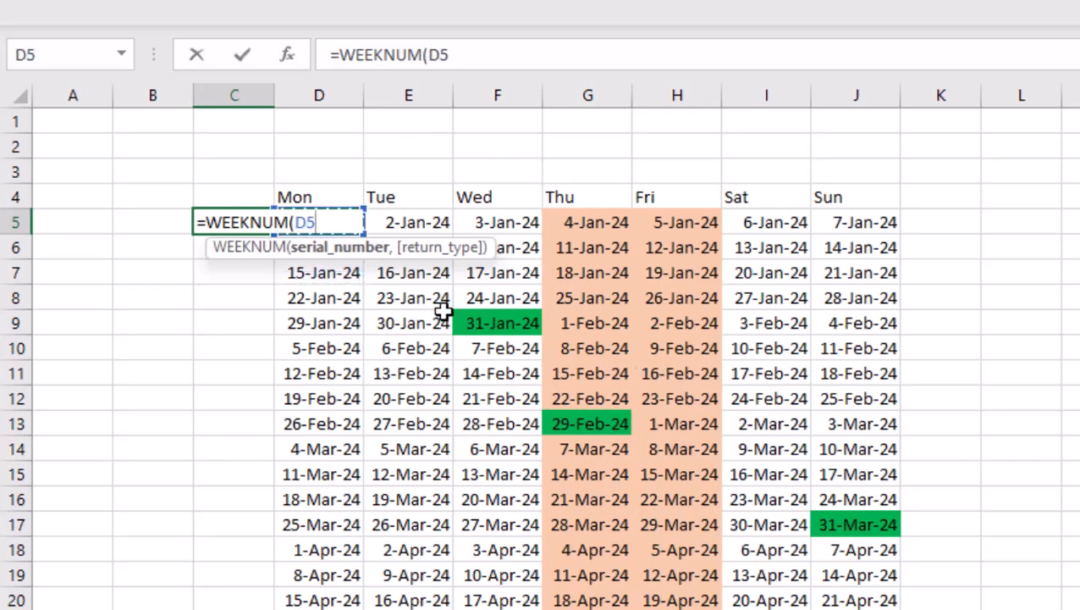
pyautogui.press('Return')
pyautogui.click(250, 227)
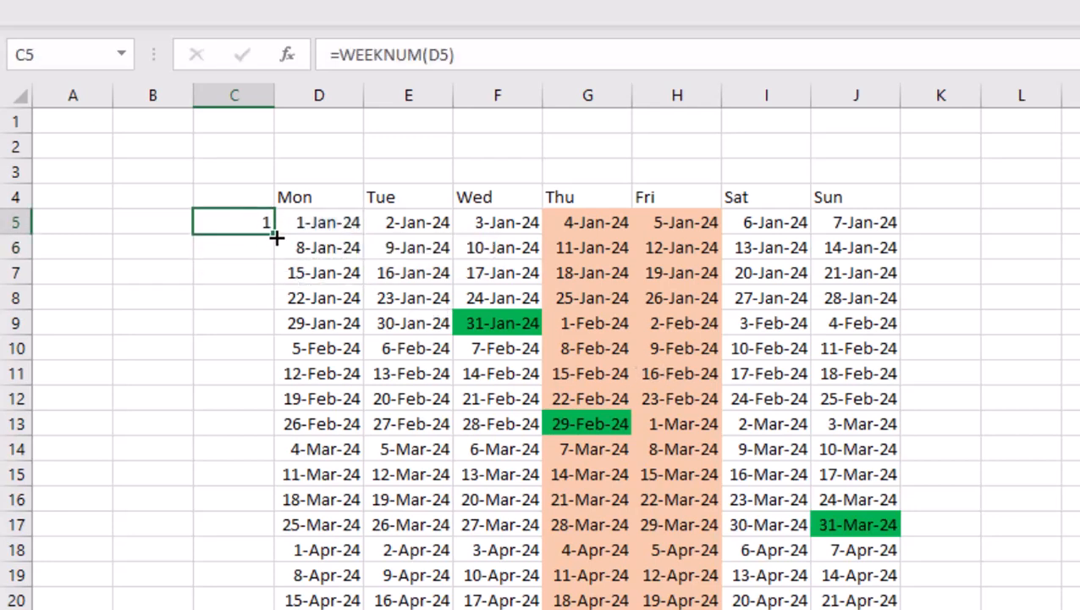
pyautogui.doubleClick(276, 238)
pyautogui.scroll(-3, 480, 478)
pyautogui.scroll(-7, 480, 478)
pyautogui.scroll(10, 480, 478)
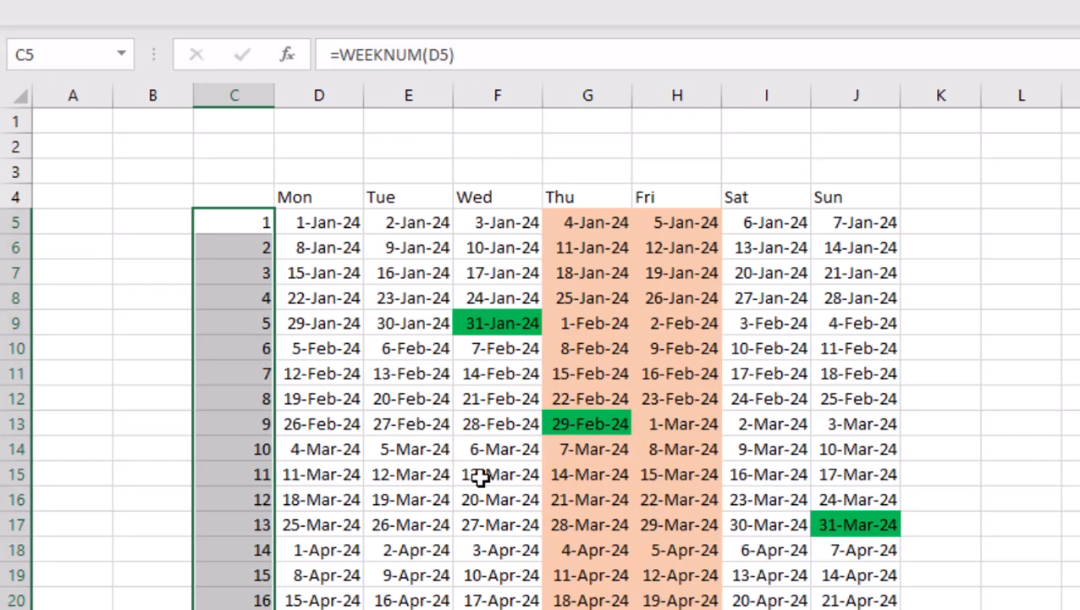
pyautogui.moveTo(299, 219); pyautogui.dragTo(644, 548)
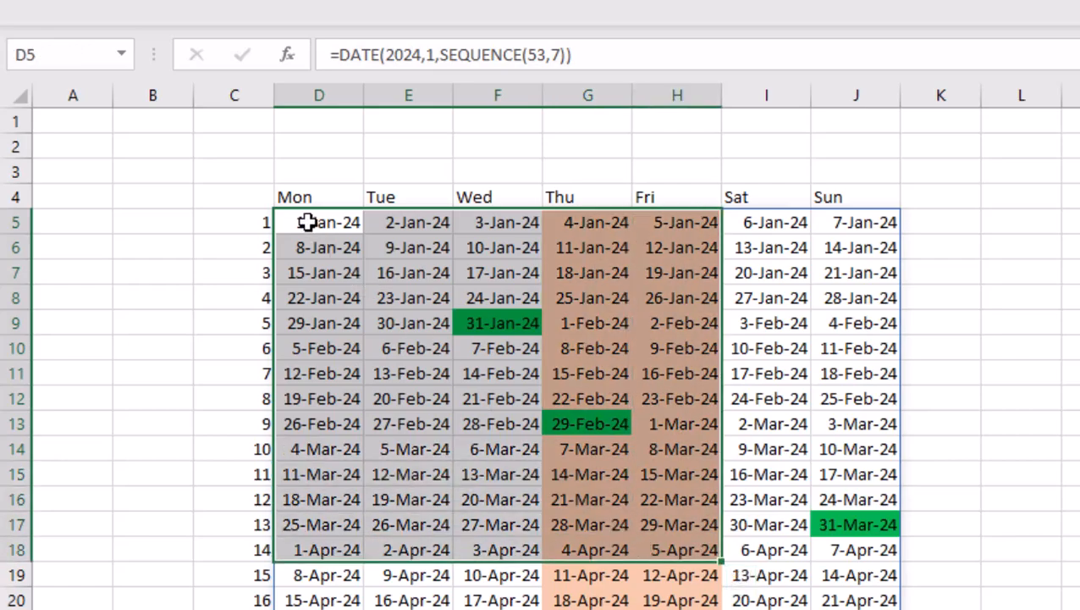
pyautogui.click(302, 222)
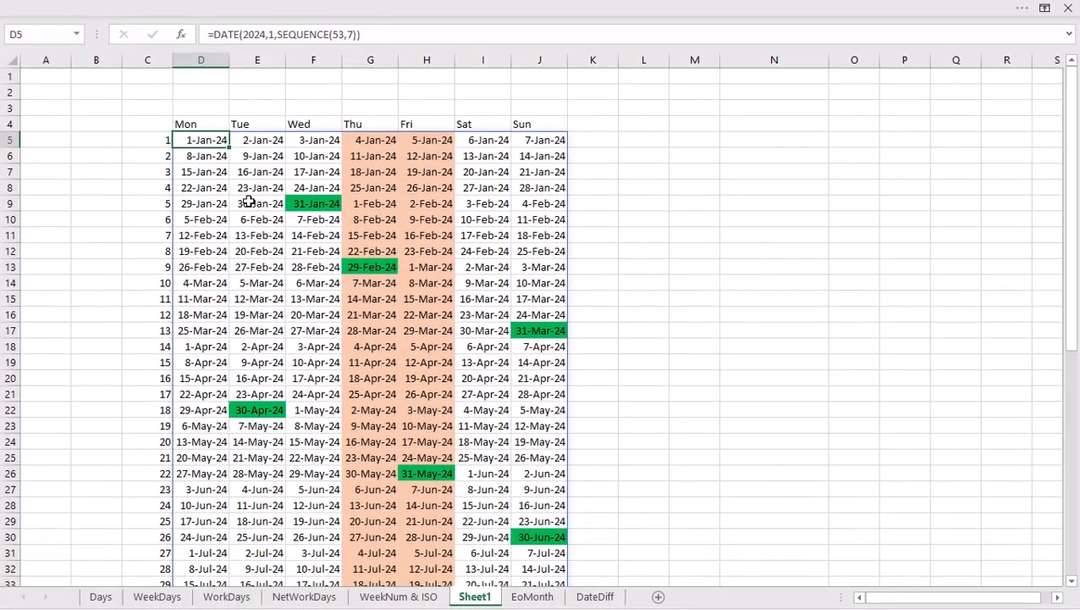